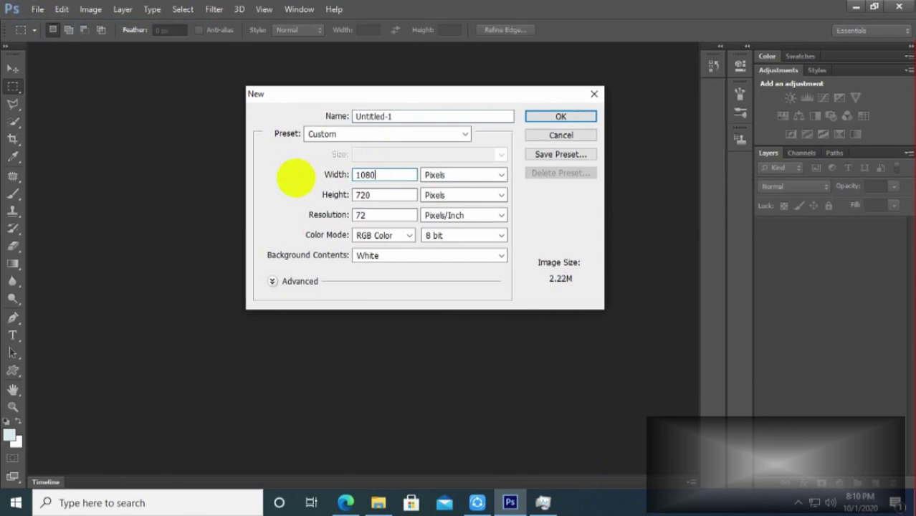
# Step: Set the new document's height to 1080 pixels and create the document
pyautogui.doubleClick(378, 194)
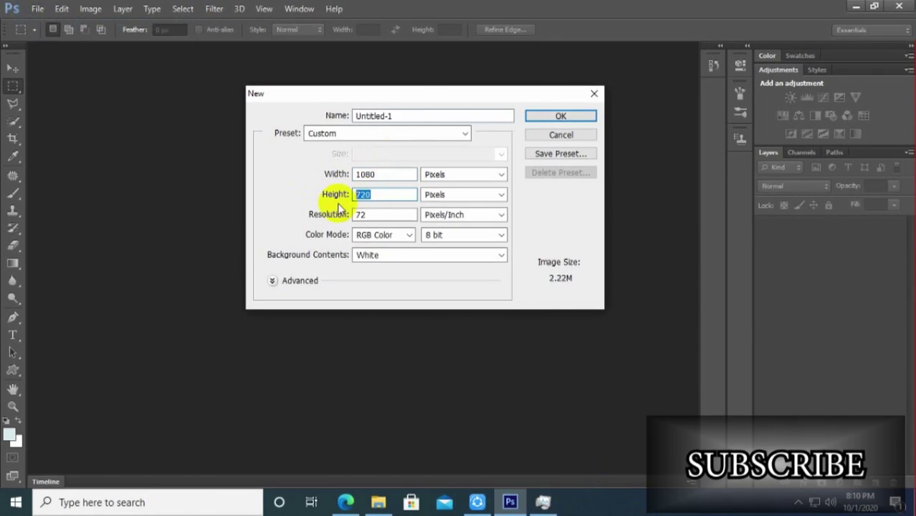
pyautogui.write('1080')
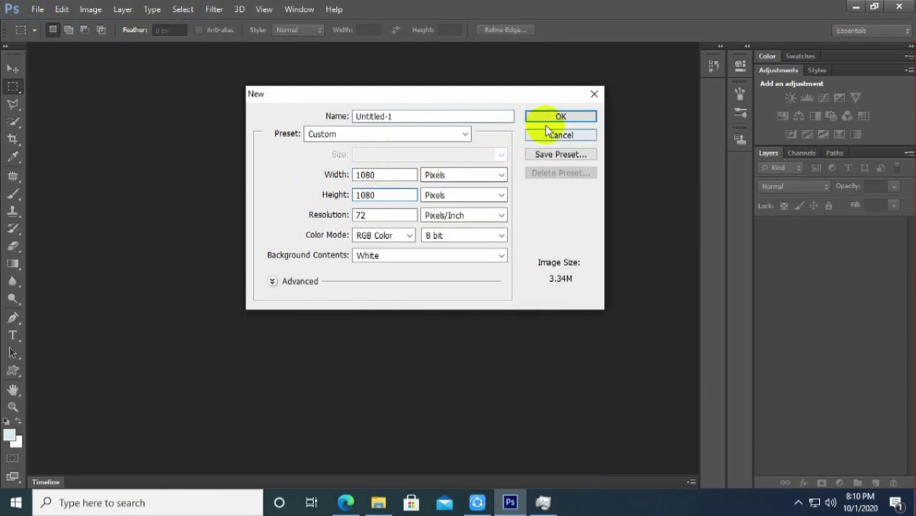
pyautogui.click(555, 117)
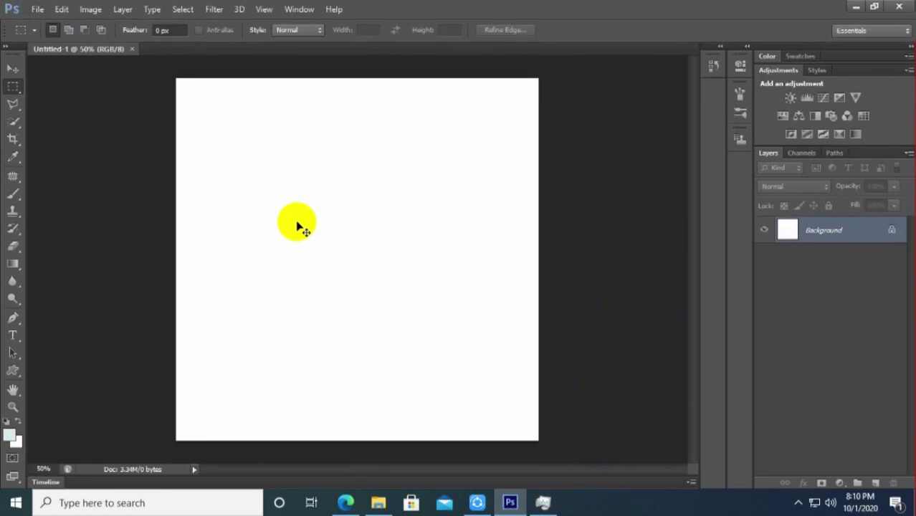
# Step: Place the heroine picture from the Desktop into the blank document and commit the placement
pyautogui.hotkey('ctrl', '-')
pyautogui.hotkey('ctrl', '+')
pyautogui.hotkey('ctrl', '-')
pyautogui.hotkey('ctrl', '+')
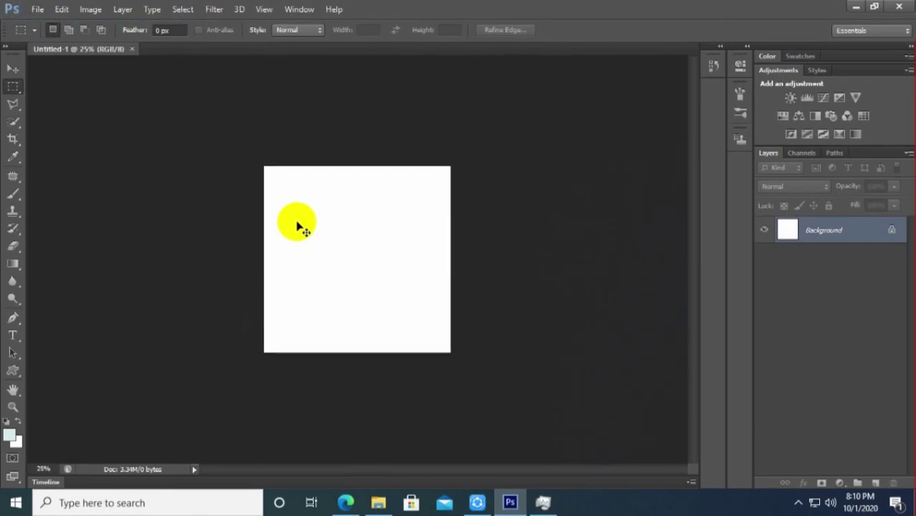
pyautogui.click(34, 10)
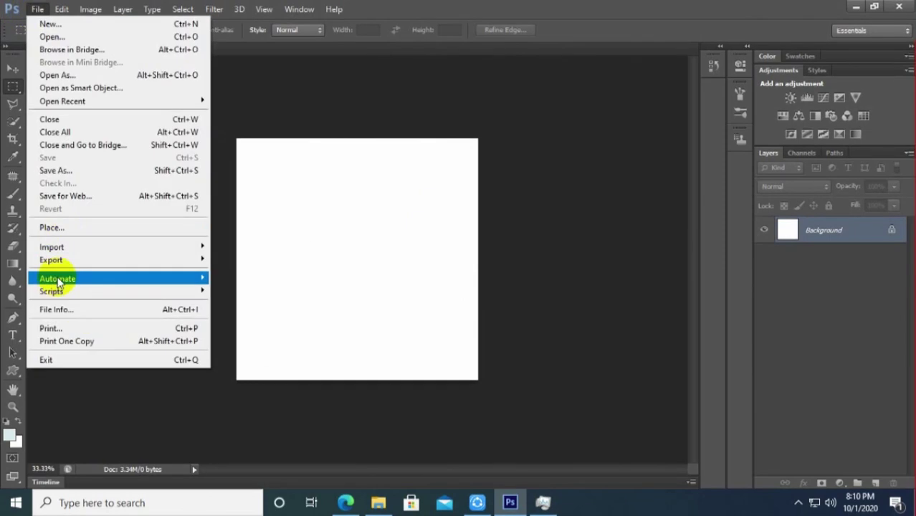
pyautogui.click(59, 228)
pyautogui.click(567, 167)
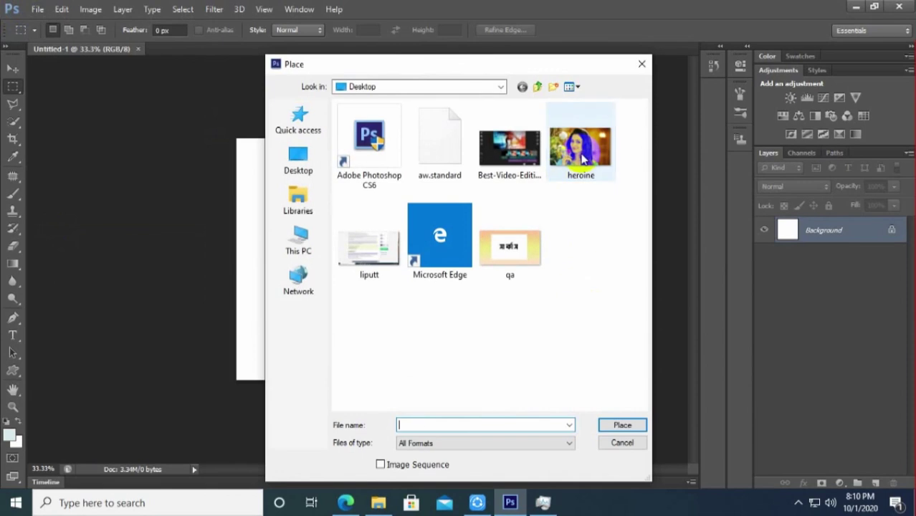
pyautogui.click(622, 424)
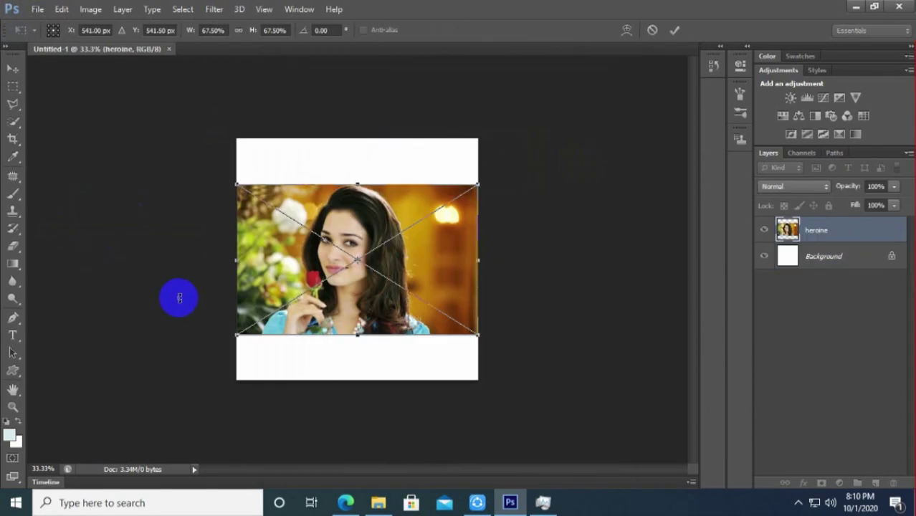
pyautogui.click(14, 70)
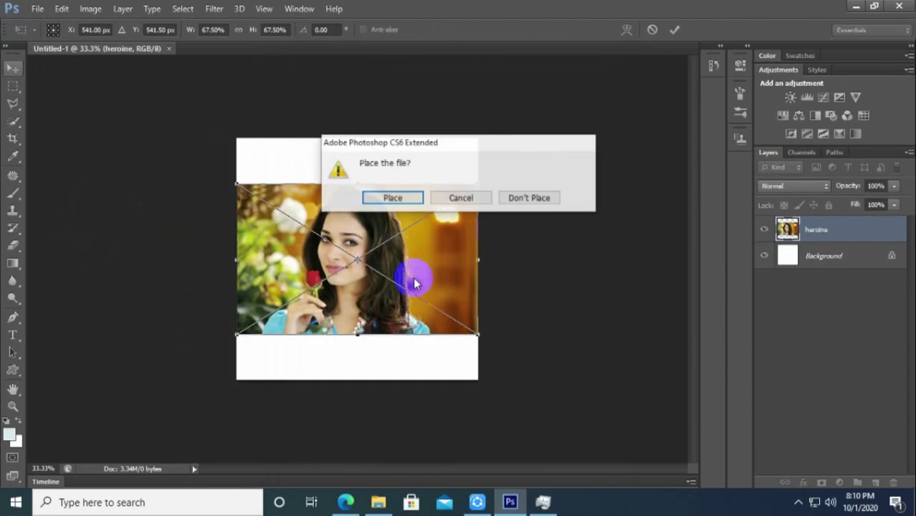
pyautogui.click(399, 196)
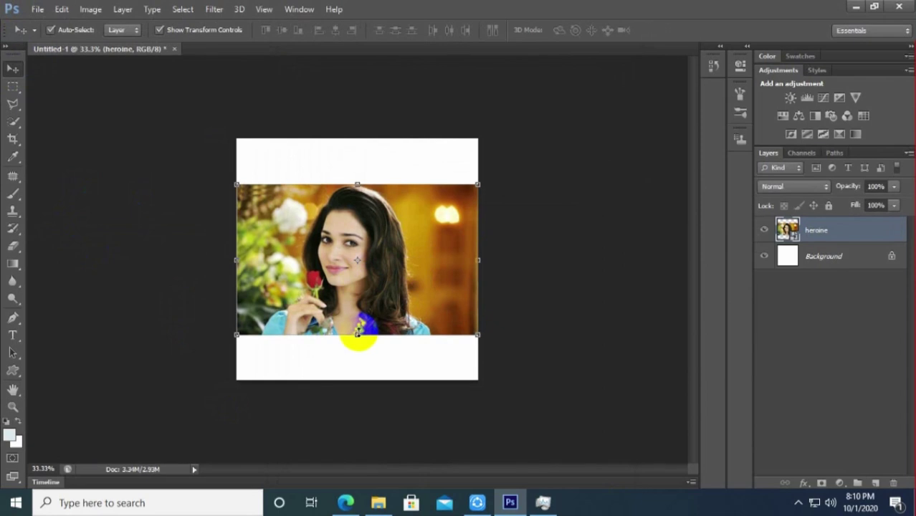
# Step: Enlarge and reposition the heroine picture until it covers the whole square canvas, and apply the transform
pyautogui.moveTo(478, 335); pyautogui.dragTo(508, 378)
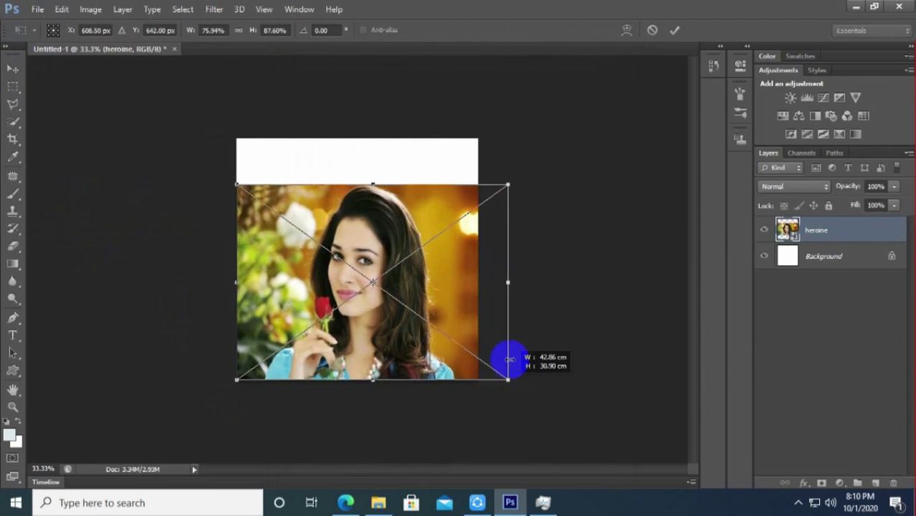
pyautogui.moveTo(509, 163); pyautogui.dragTo(543, 136)
pyautogui.moveTo(497, 194); pyautogui.dragTo(482, 194)
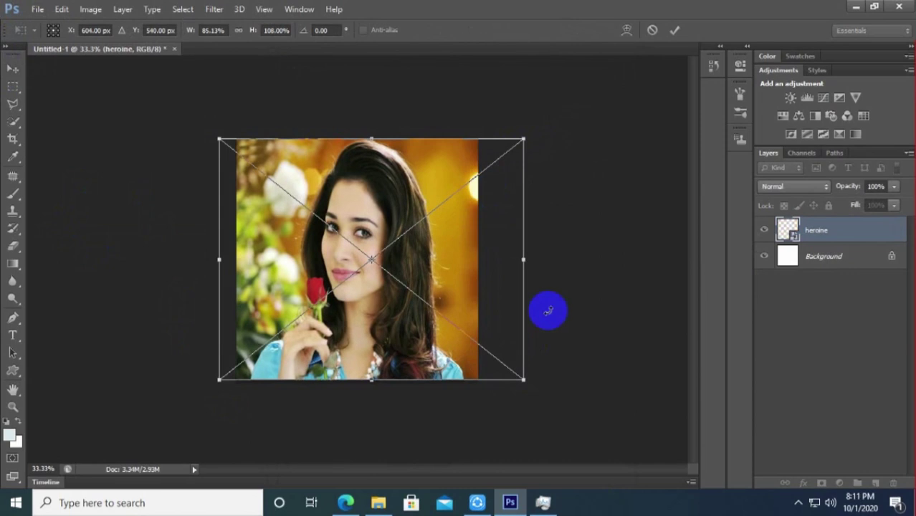
pyautogui.moveTo(528, 392); pyautogui.dragTo(558, 383)
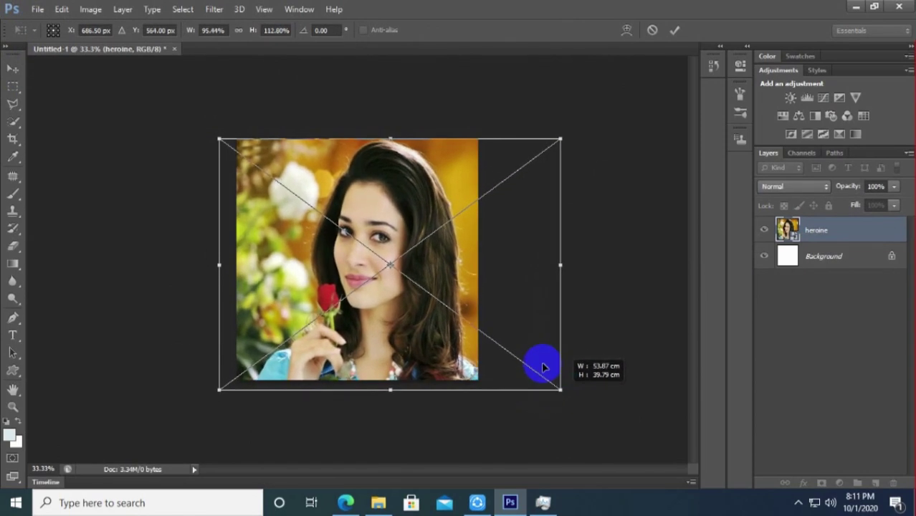
pyautogui.moveTo(476, 316); pyautogui.dragTo(460, 316)
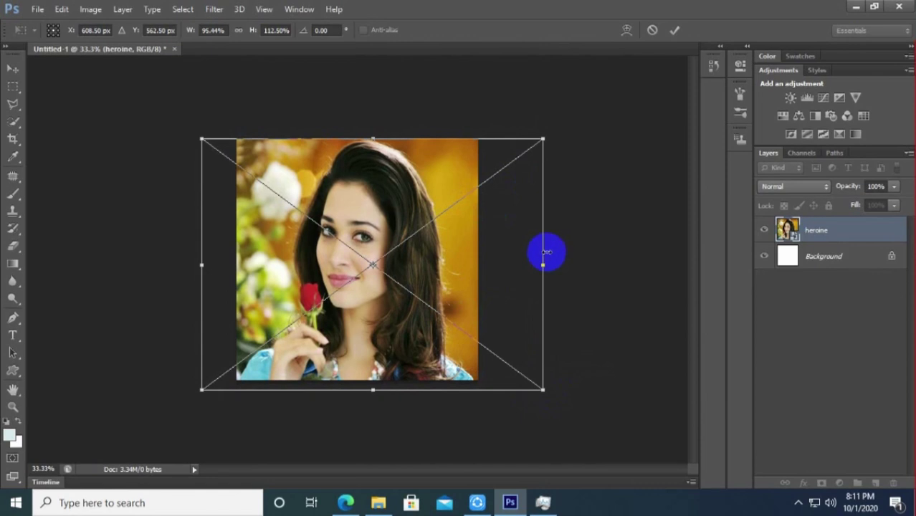
pyautogui.moveTo(544, 265); pyautogui.dragTo(501, 247)
pyautogui.moveTo(547, 390); pyautogui.dragTo(552, 390)
pyautogui.moveTo(507, 344)
pyautogui.mouseDown()
pyautogui.moveTo(497, 327)
pyautogui.moveTo(503, 334)
pyautogui.mouseUp()
pyautogui.click(672, 30)
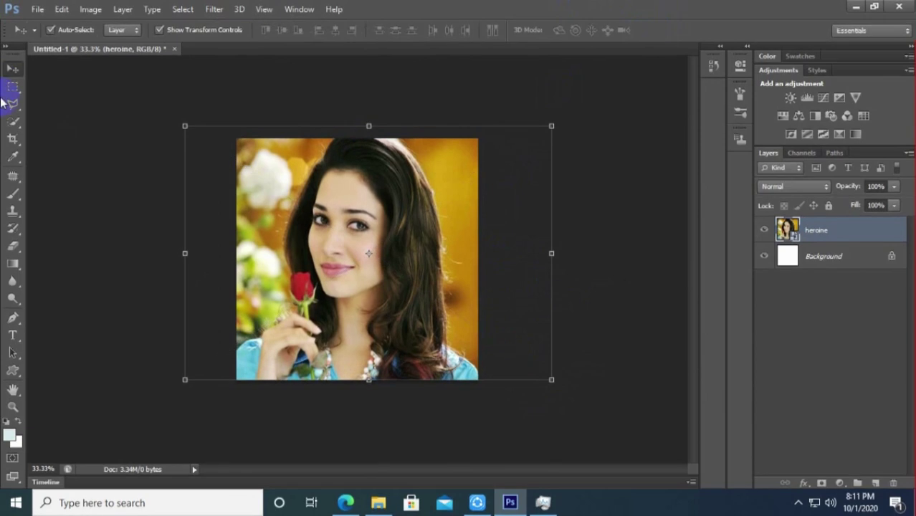
pyautogui.click(13, 87)
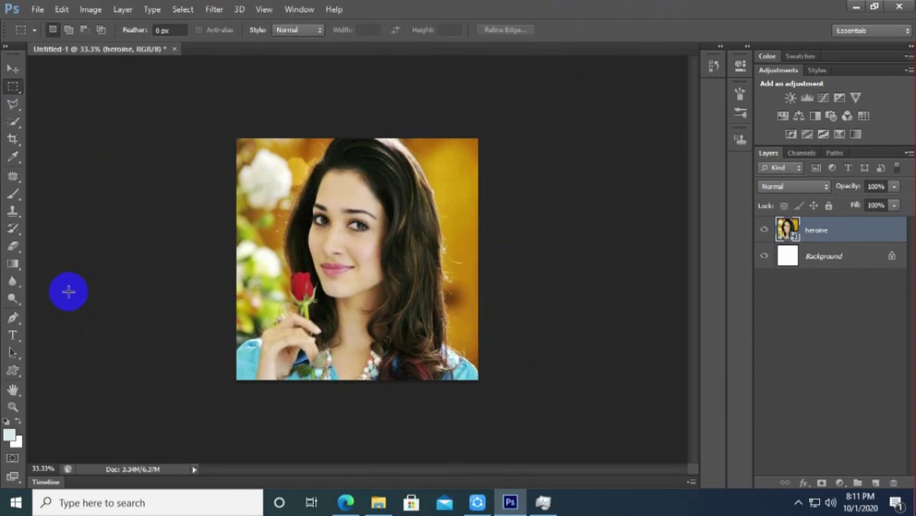
pyautogui.click(92, 9)
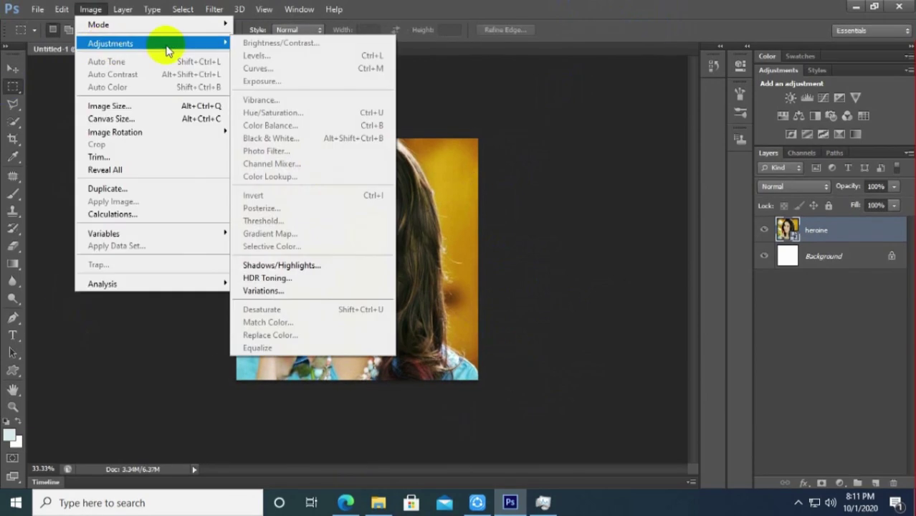
pyautogui.click(497, 90)
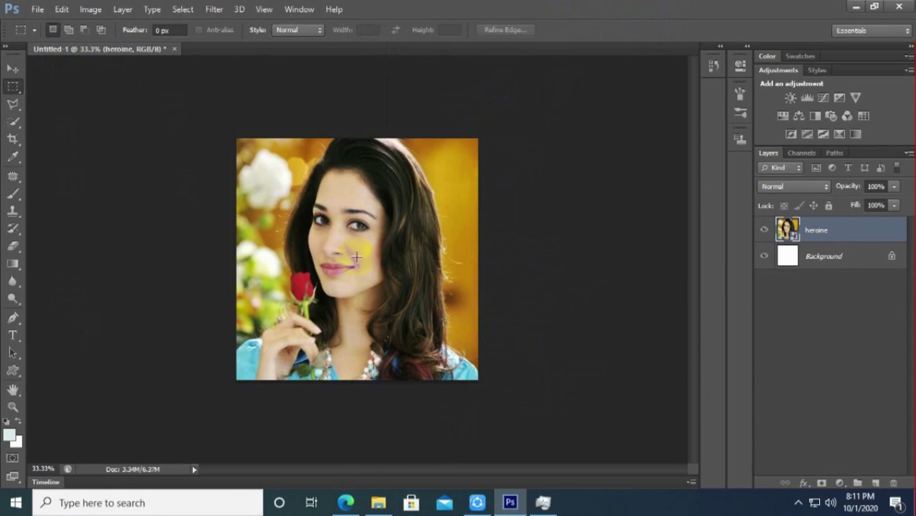
# Step: Add an Inner Glow effect to the heroine layer and raise the glow's noise
pyautogui.doubleClick(867, 231)
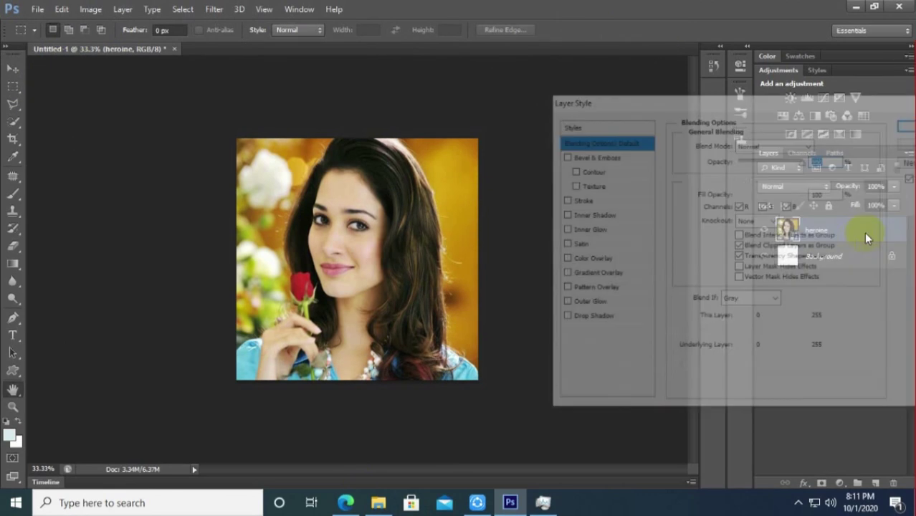
pyautogui.click(587, 228)
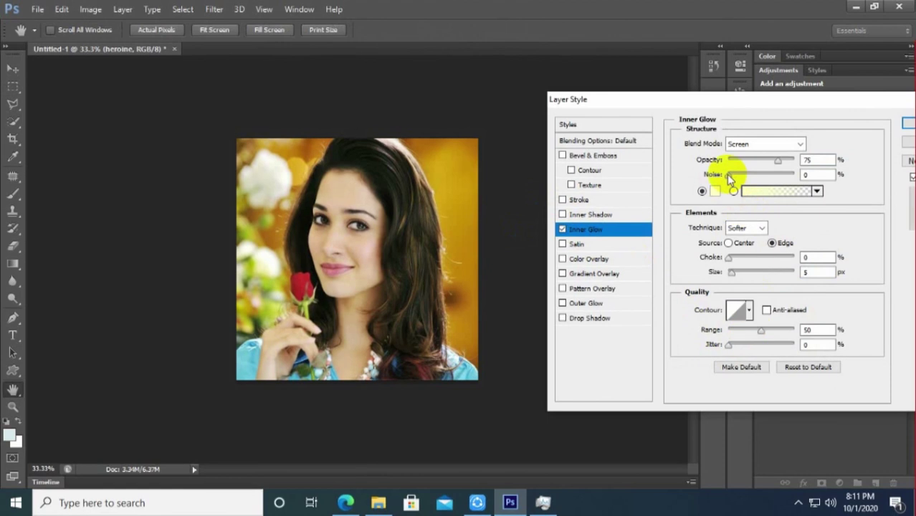
pyautogui.moveTo(728, 175); pyautogui.dragTo(755, 171)
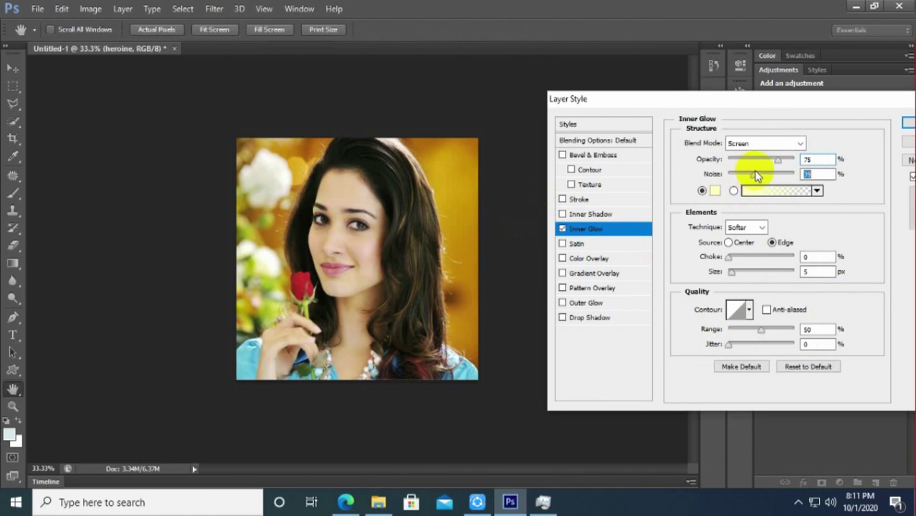
# Step: Add an Inner Shadow with distance 34 px, choke 16% and size 40 px, and apply the layer style
pyautogui.click(590, 214)
pyautogui.moveTo(732, 201); pyautogui.dragTo(742, 231)
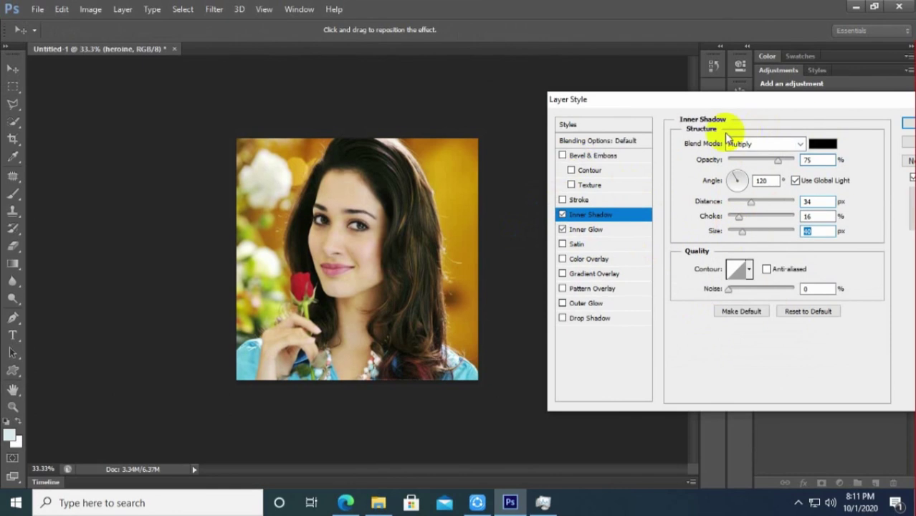
pyautogui.click(907, 126)
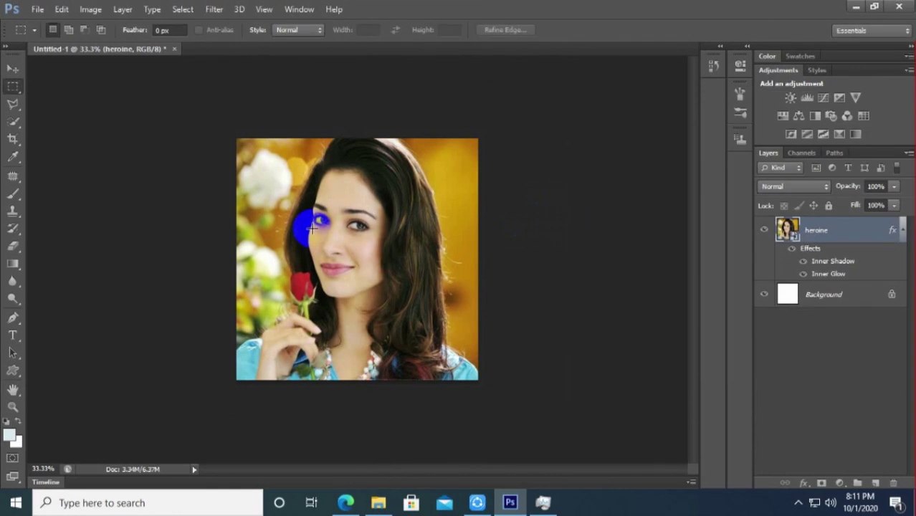
pyautogui.scroll(-2, 311, 227)
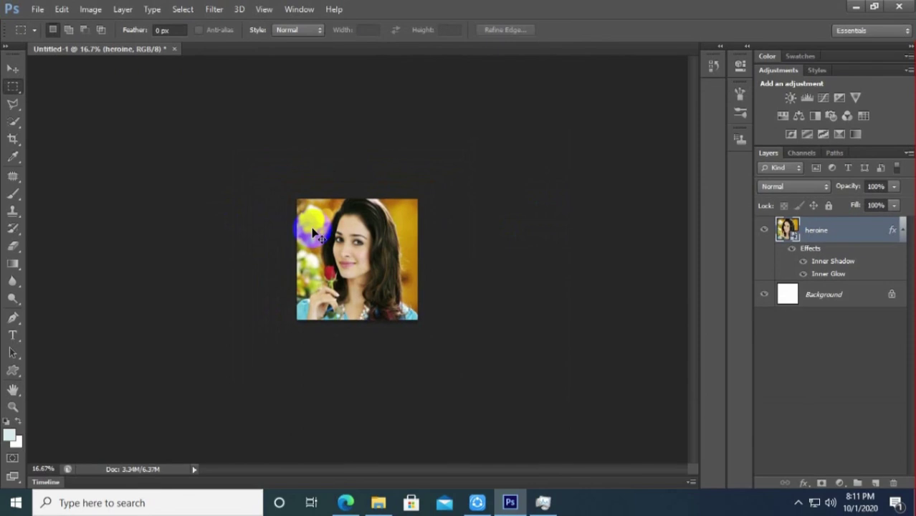
pyautogui.scroll(3, 311, 228)
pyautogui.scroll(-4, 313, 231)
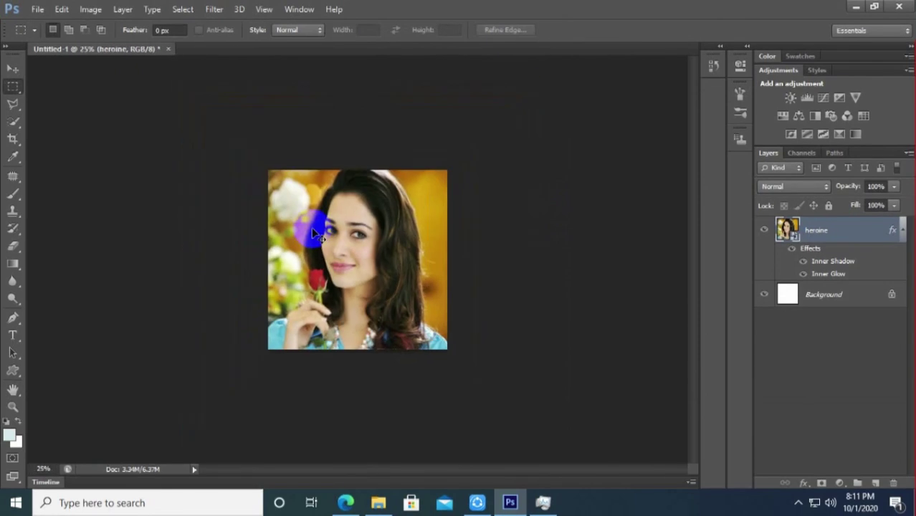
pyautogui.scroll(5, 312, 231)
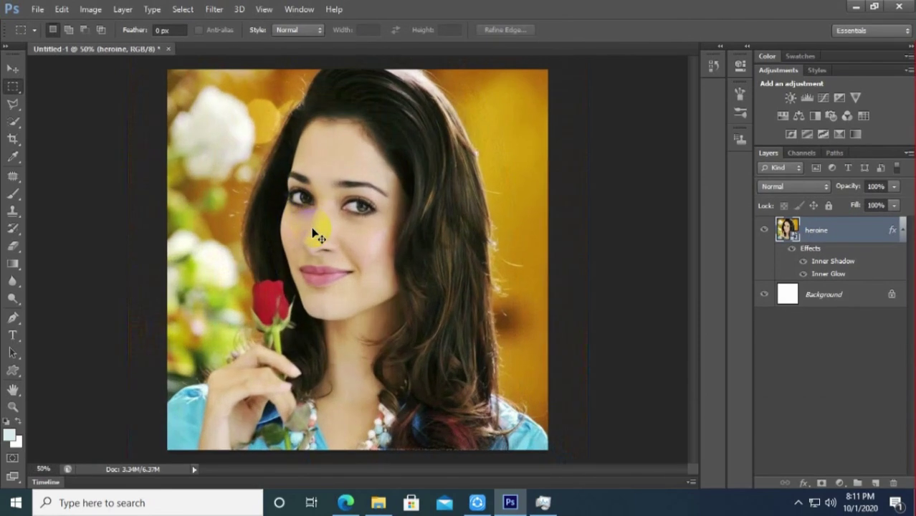
pyautogui.scroll(-2, 313, 231)
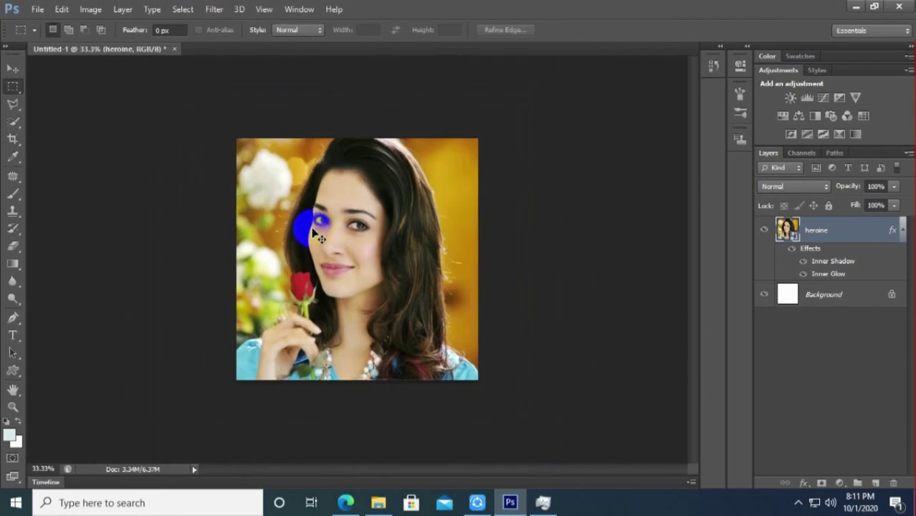
pyautogui.scroll(-1, 314, 233)
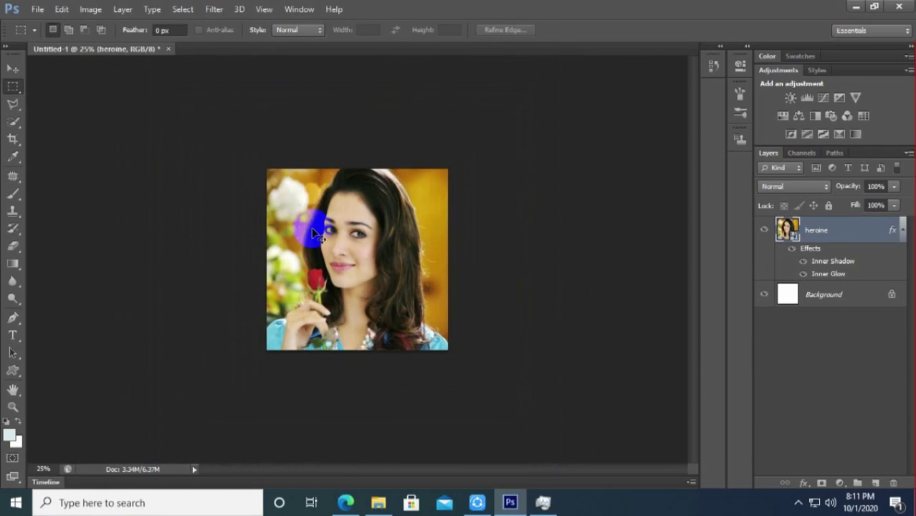
pyautogui.scroll(1, 314, 233)
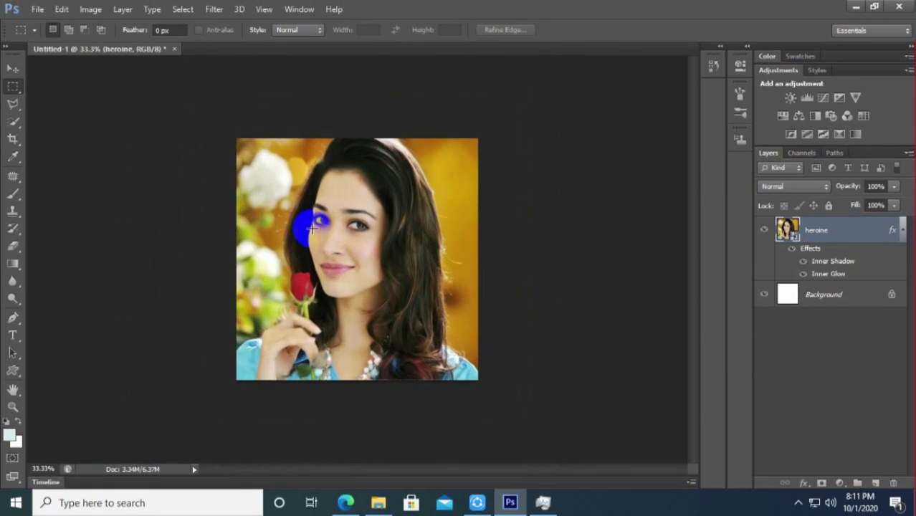
# Step: Save the picture to the Desktop as a JPEG named whatsapp, and minimise the program to show the desktop
pyautogui.hotkey('ctrl', 'shift', 's')
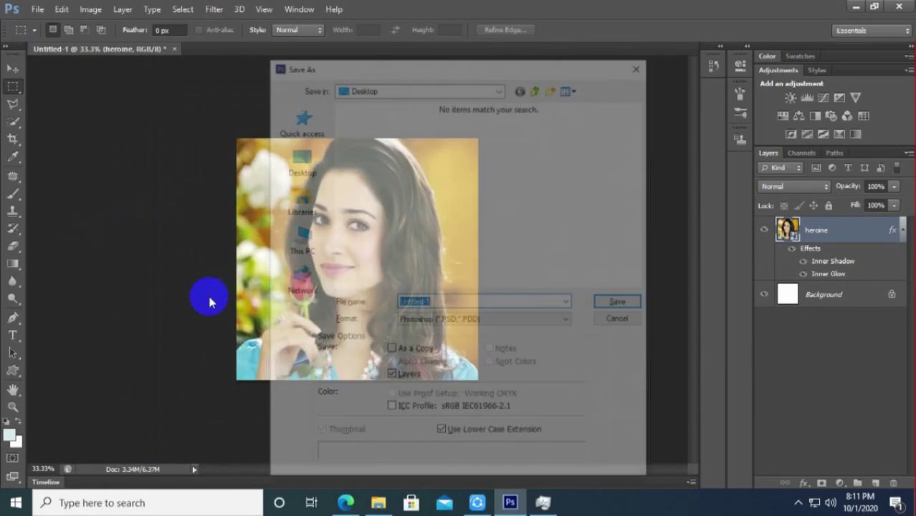
pyautogui.click(453, 321)
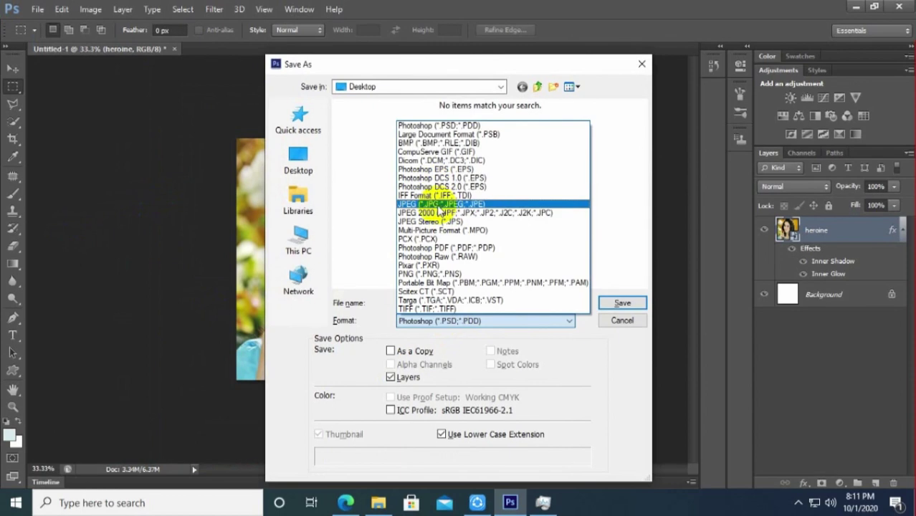
pyautogui.click(439, 204)
pyautogui.click(452, 303)
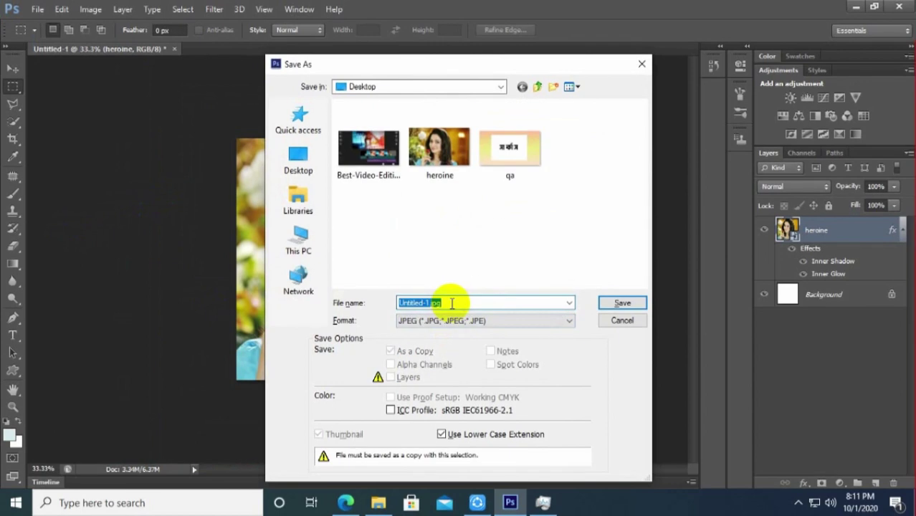
pyautogui.write('whatsapp')
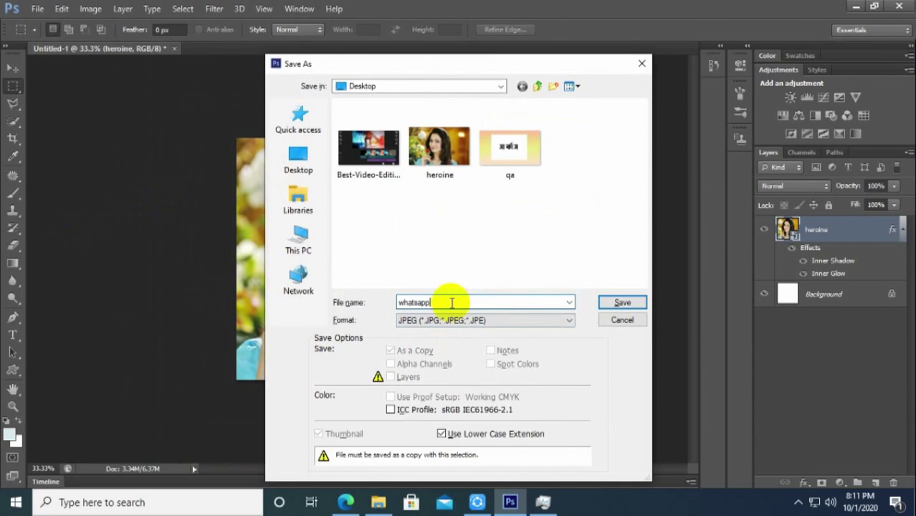
pyautogui.press('Return')
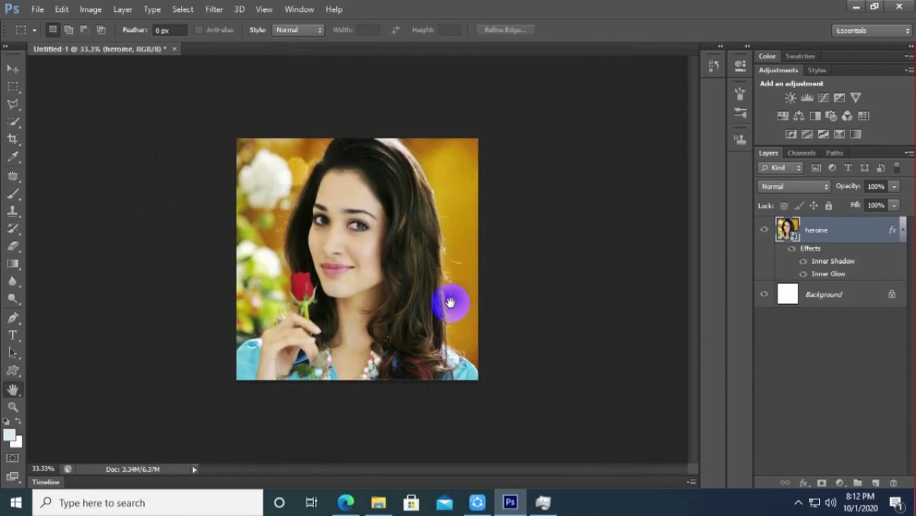
pyautogui.press('Return')
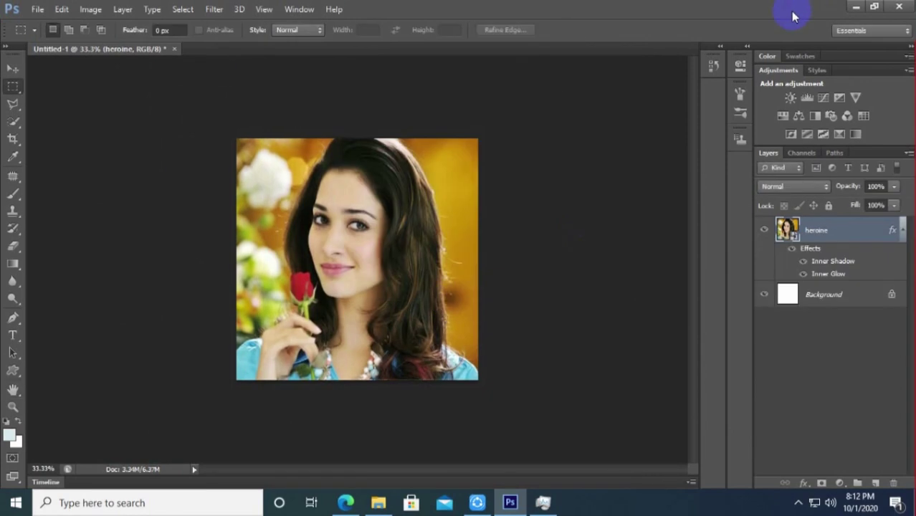
pyautogui.click(854, 8)
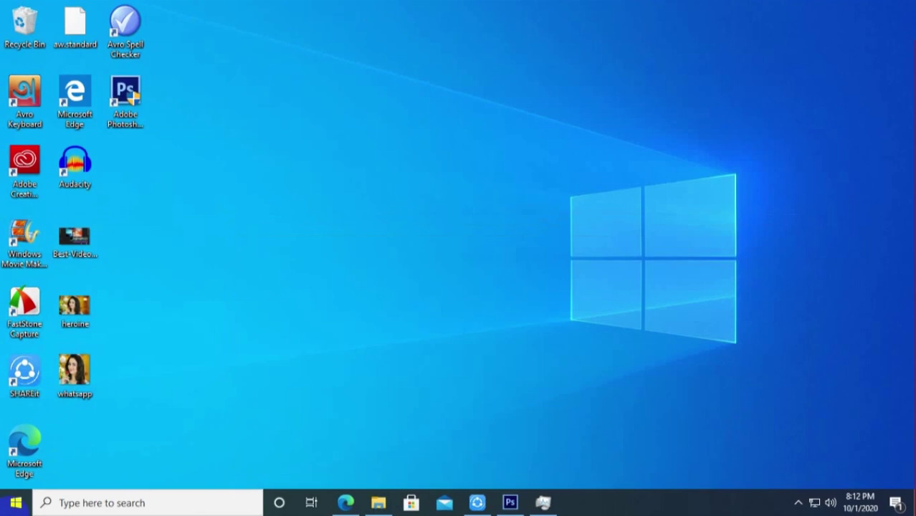
# Step: Launch Adobe Premiere Pro 2020 and dismiss its start screen
pyautogui.click(16, 502)
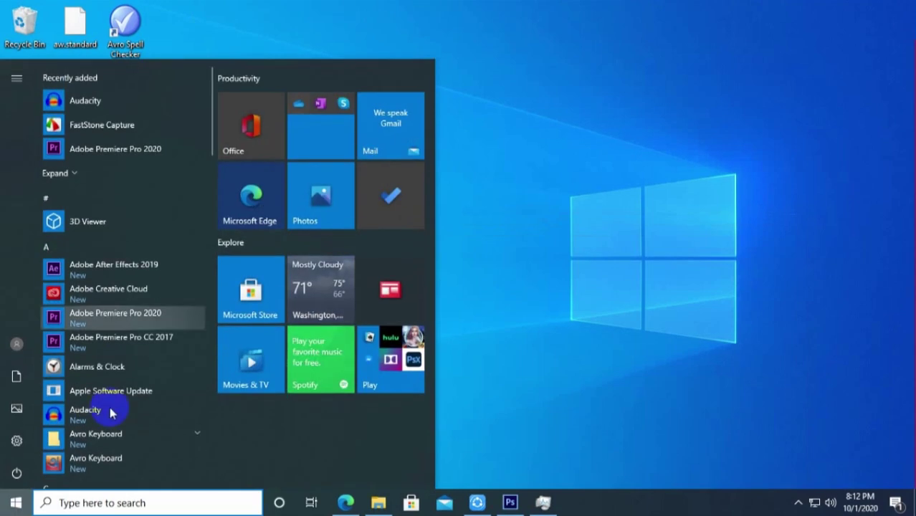
pyautogui.write('ado')
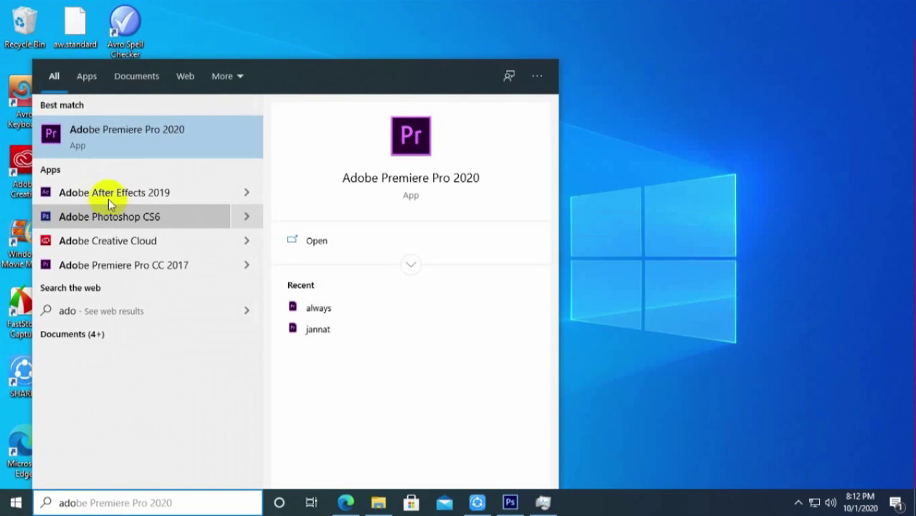
pyautogui.click(124, 130)
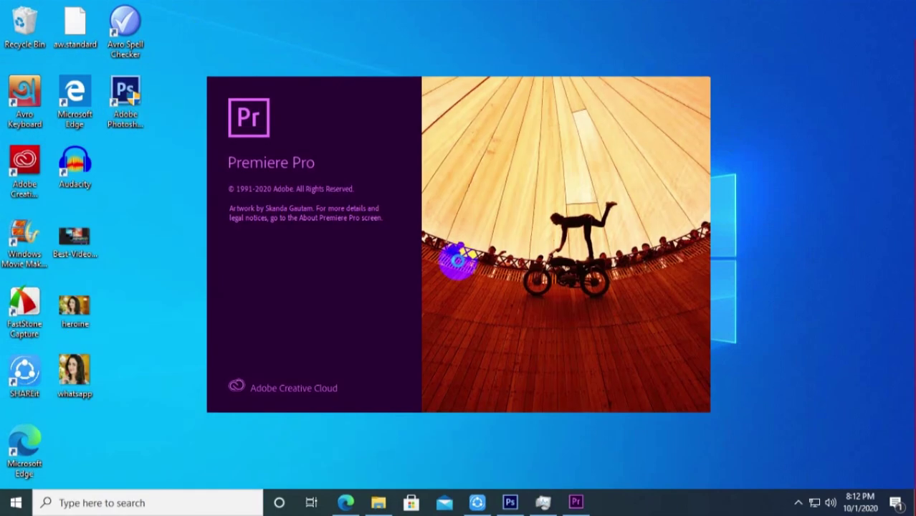
pyautogui.click(866, 24)
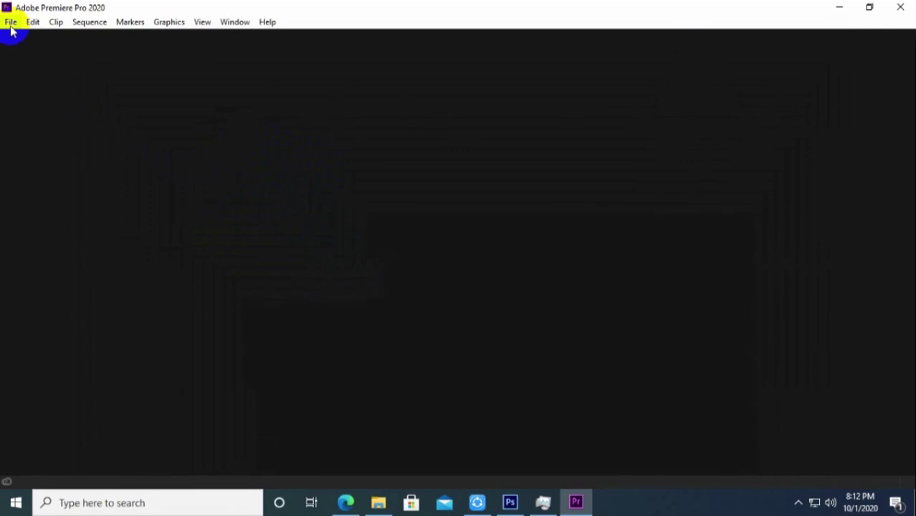
# Step: Create a new project named whatsapp status, keeping the default location and settings
pyautogui.click(11, 26)
pyautogui.moveTo(32, 35)
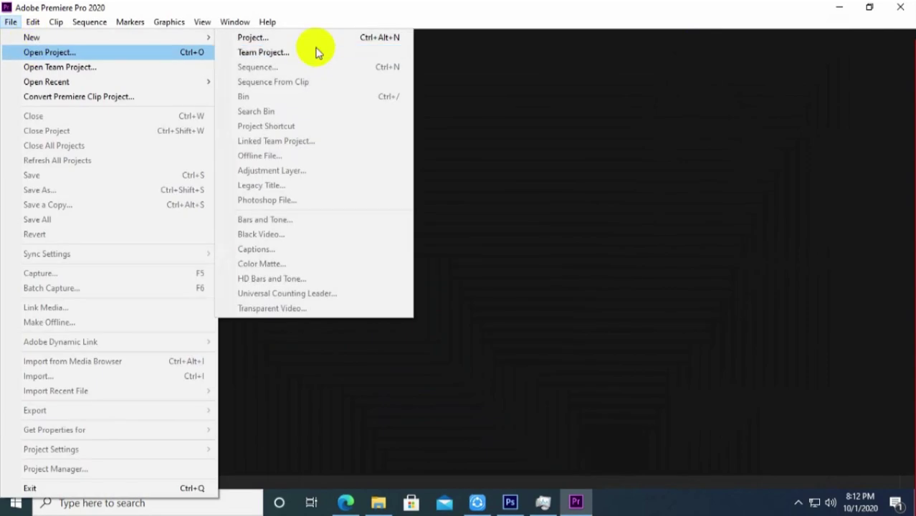
pyautogui.click(302, 35)
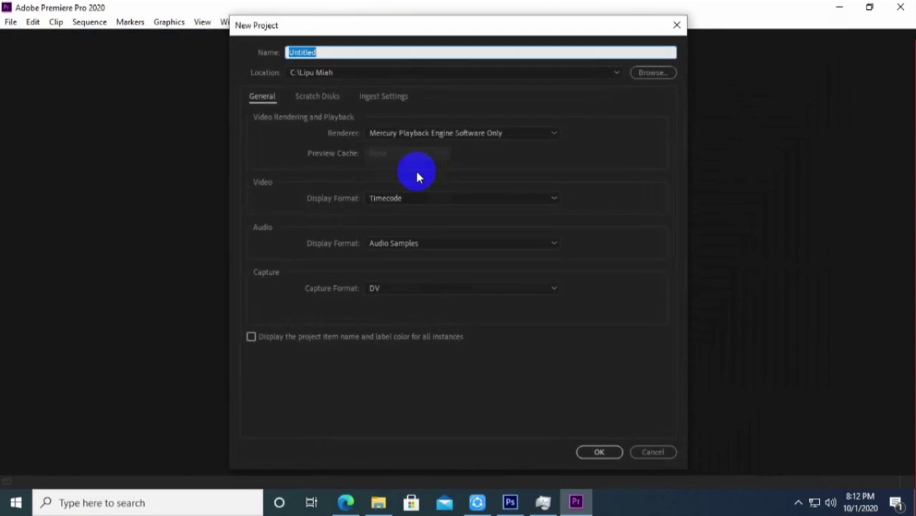
pyautogui.write('whatsapp status')
pyautogui.press('Return')
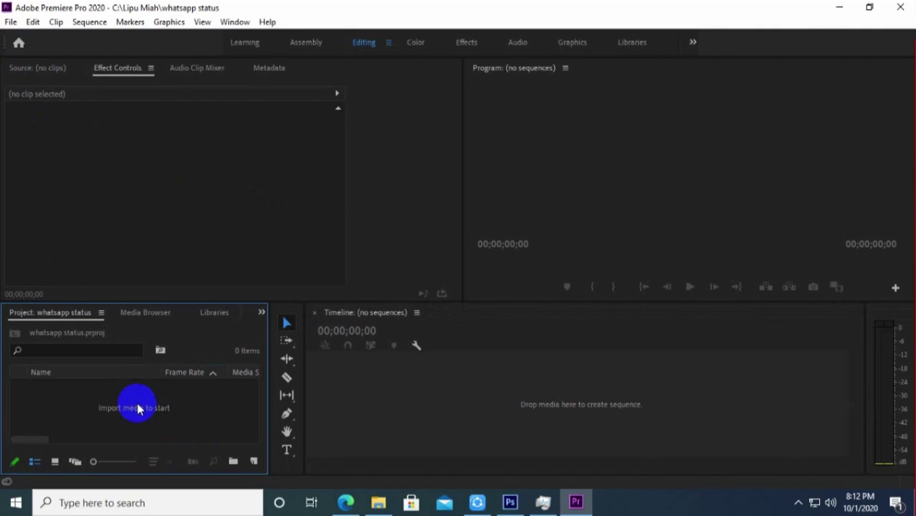
# Step: Import the whatsapp picture from the Desktop into the project
pyautogui.doubleClick(138, 408)
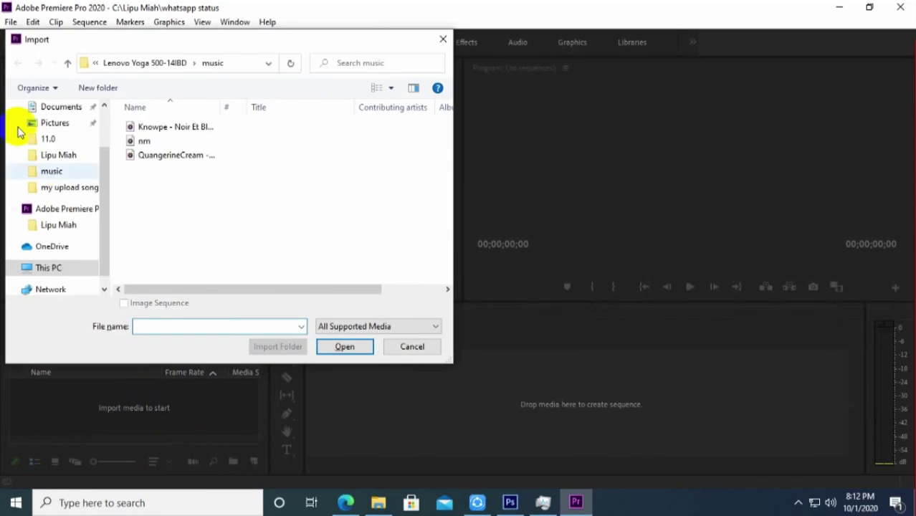
pyautogui.scroll(2, 24, 108)
pyautogui.click(55, 136)
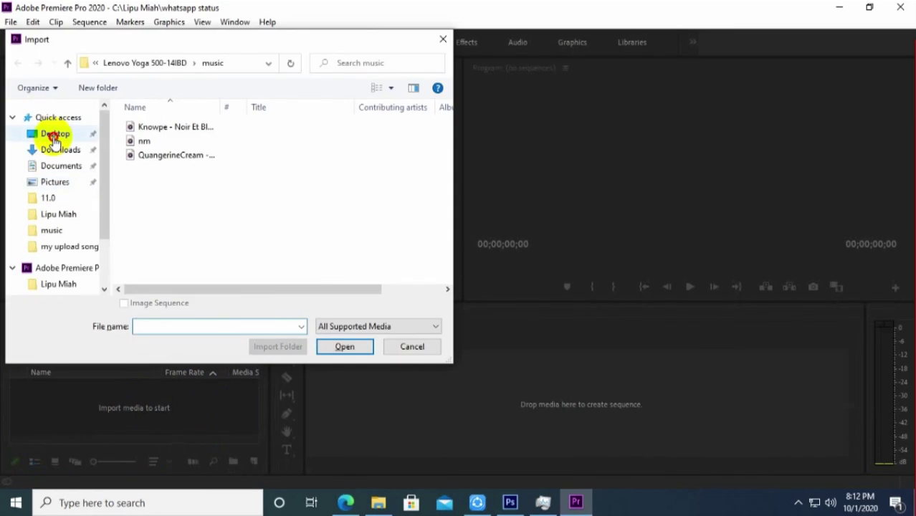
pyautogui.click(161, 247)
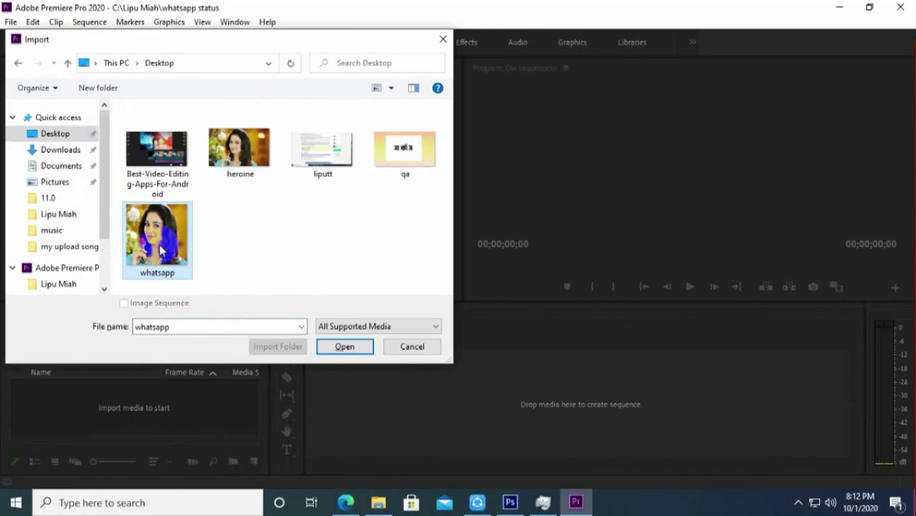
pyautogui.click(345, 347)
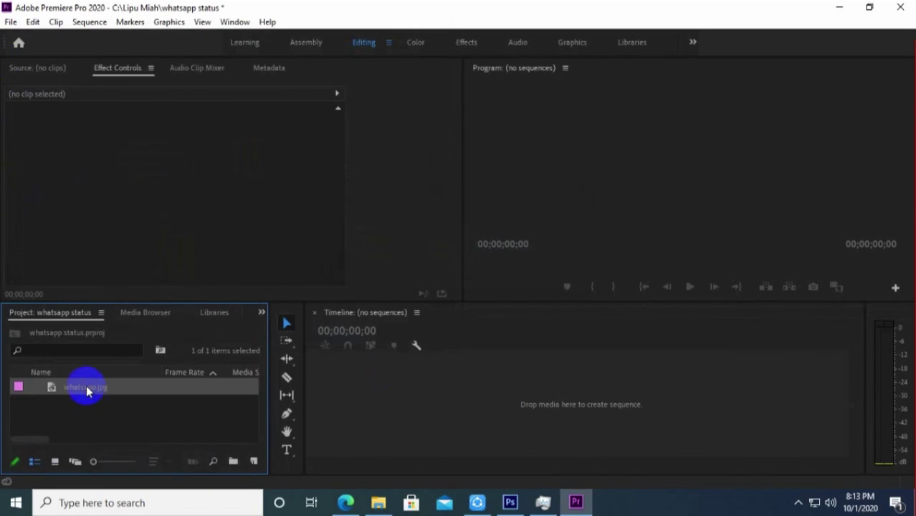
# Step: Create a sequence from whatsapp.jpg and extend its clip on track V1 to about 36 seconds
pyautogui.moveTo(86, 391); pyautogui.dragTo(356, 403)
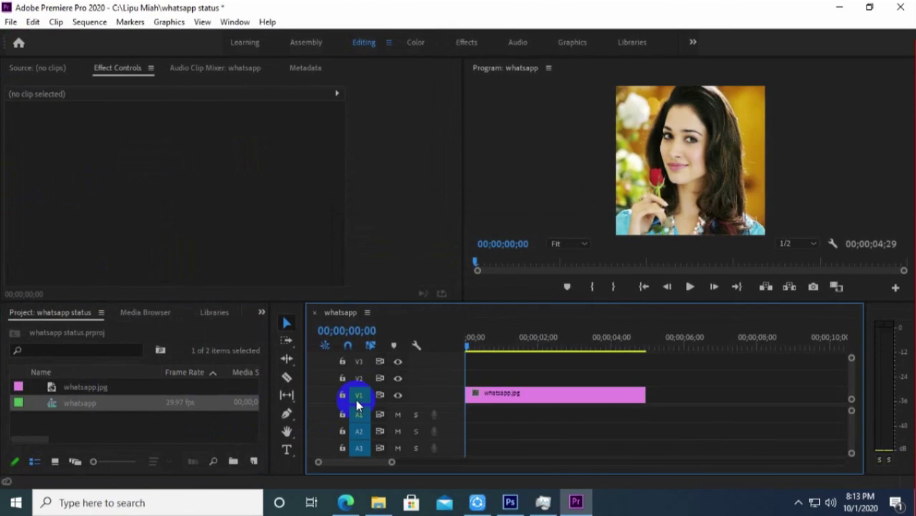
pyautogui.moveTo(466, 351); pyautogui.dragTo(458, 387)
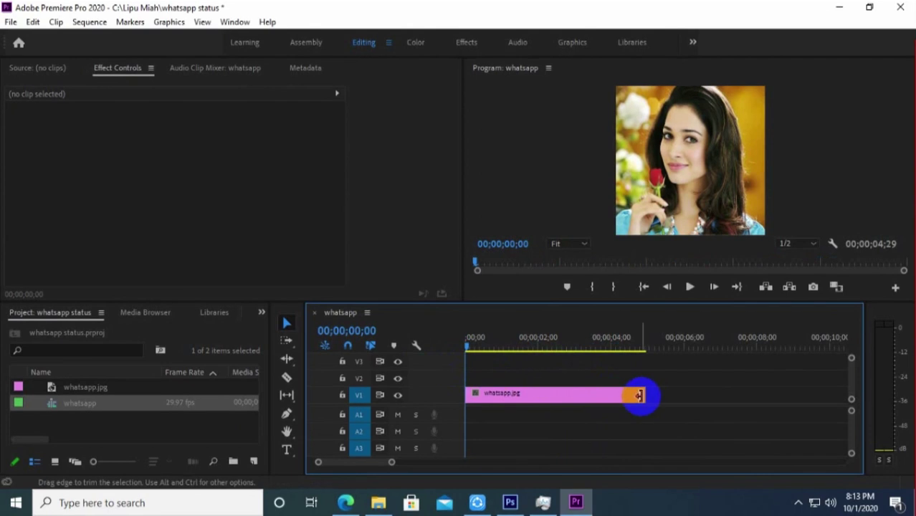
pyautogui.moveTo(646, 393); pyautogui.dragTo(752, 395)
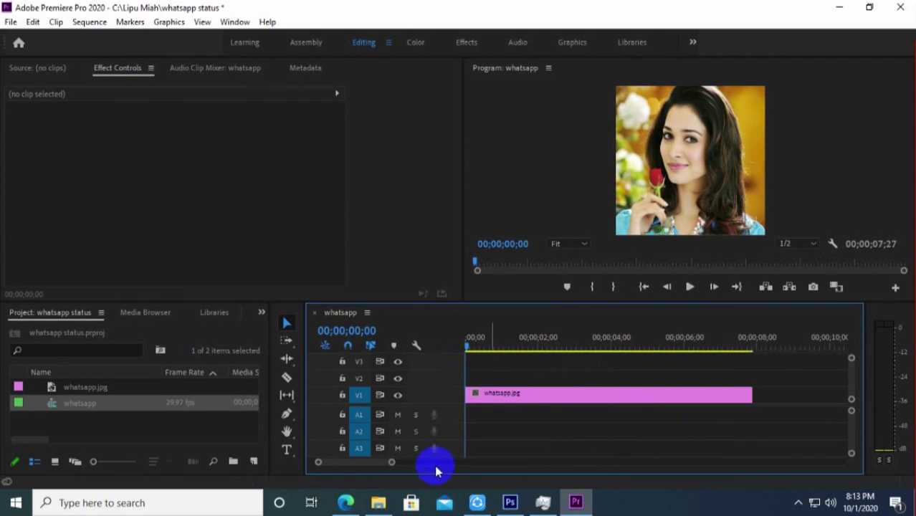
pyautogui.moveTo(391, 462); pyautogui.dragTo(498, 476)
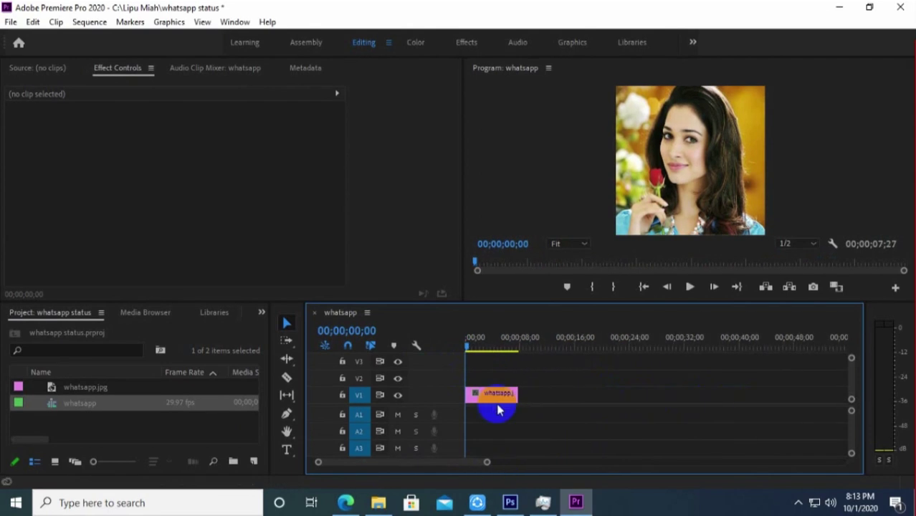
pyautogui.moveTo(519, 392); pyautogui.dragTo(710, 394)
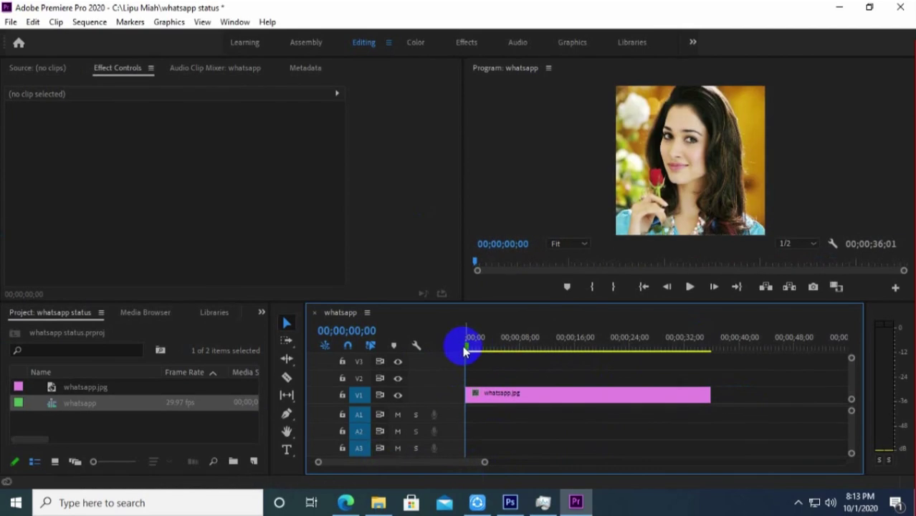
pyautogui.moveTo(460, 344); pyautogui.dragTo(451, 378)
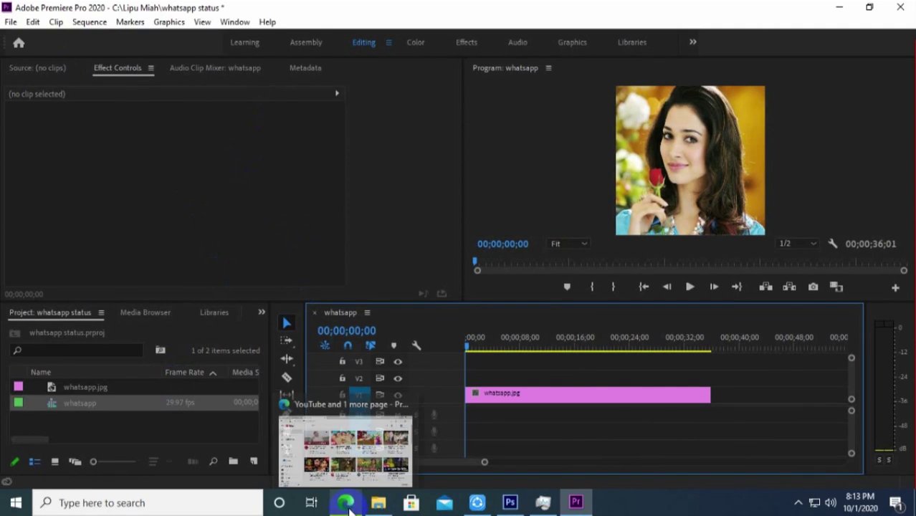
# Step: Switch to Microsoft Edge, search the web for star in a new tab, and browse the image results
pyautogui.click(346, 503)
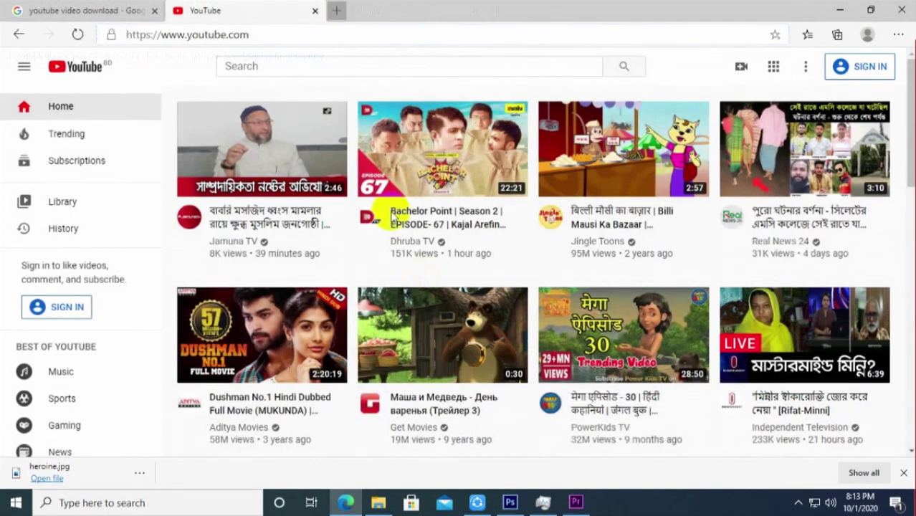
pyautogui.click(334, 10)
pyautogui.click(410, 344)
pyautogui.click(280, 139)
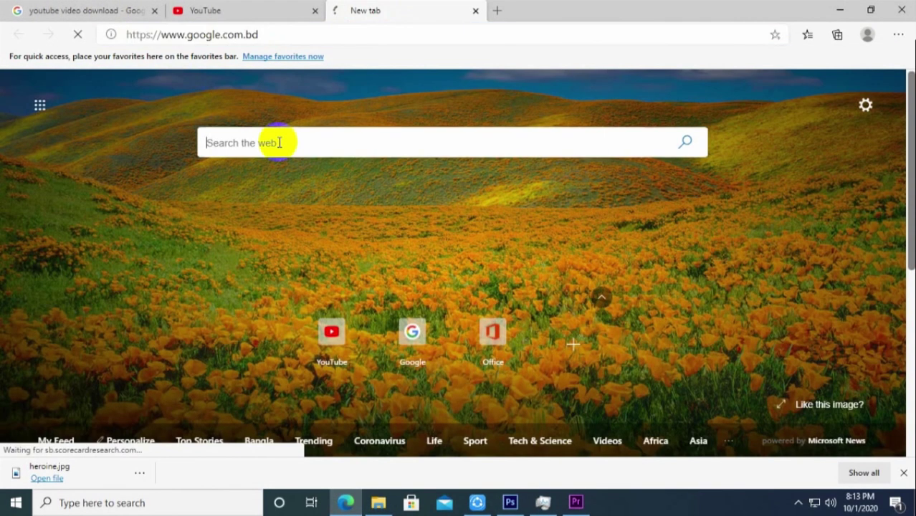
pyautogui.write('star')
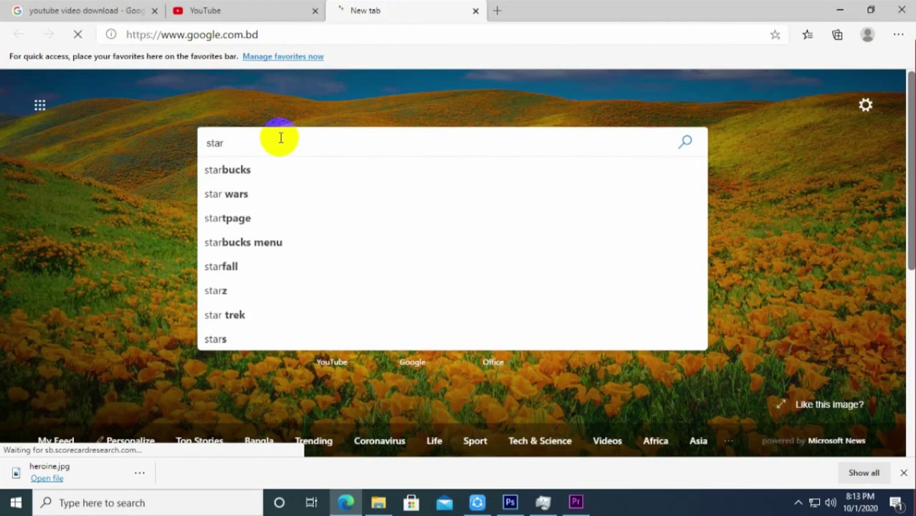
pyautogui.press('Return')
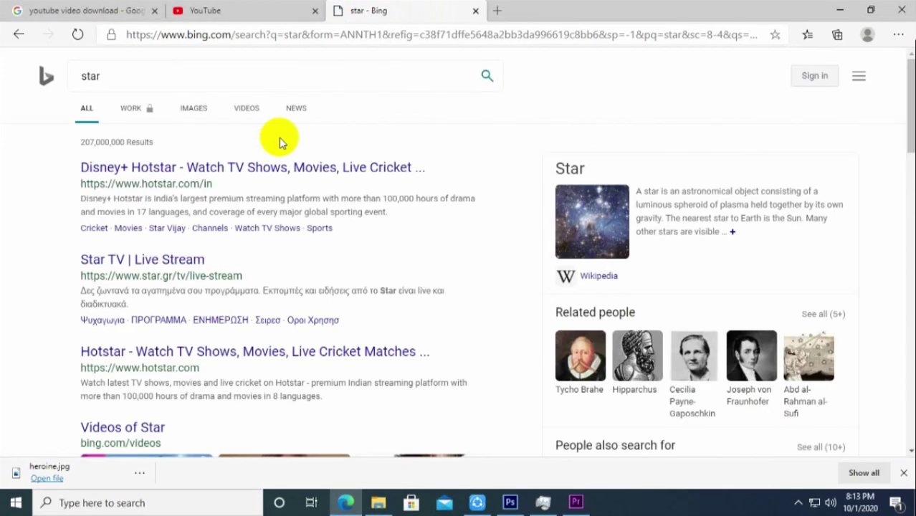
pyautogui.click(198, 109)
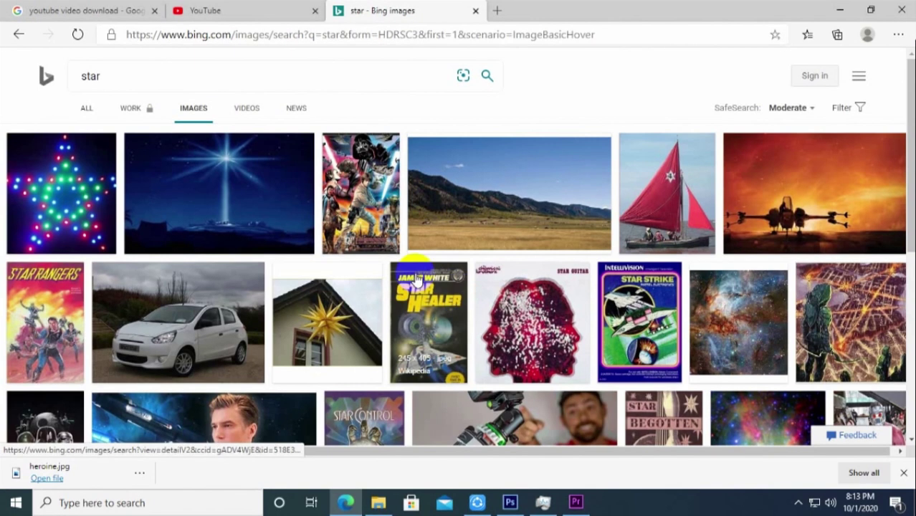
pyautogui.scroll(-1, 270, 260)
pyautogui.scroll(-1, 269, 260)
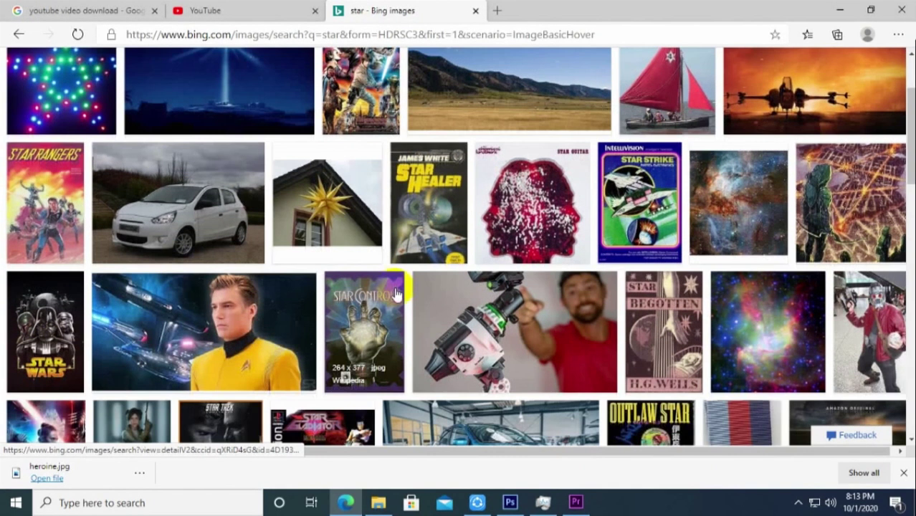
# Step: Refine the image search to star night
pyautogui.scroll(2, 219, 118)
pyautogui.click(167, 66)
pyautogui.write('night')
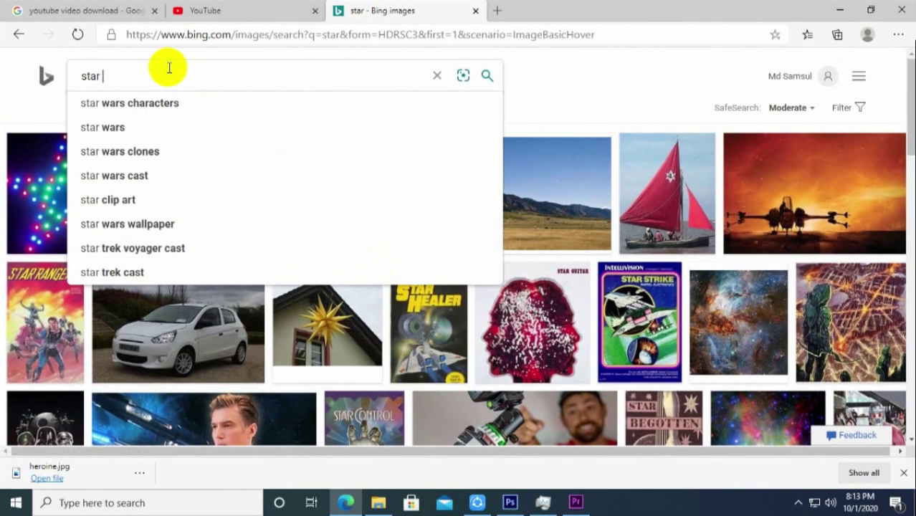
pyautogui.press('Return')
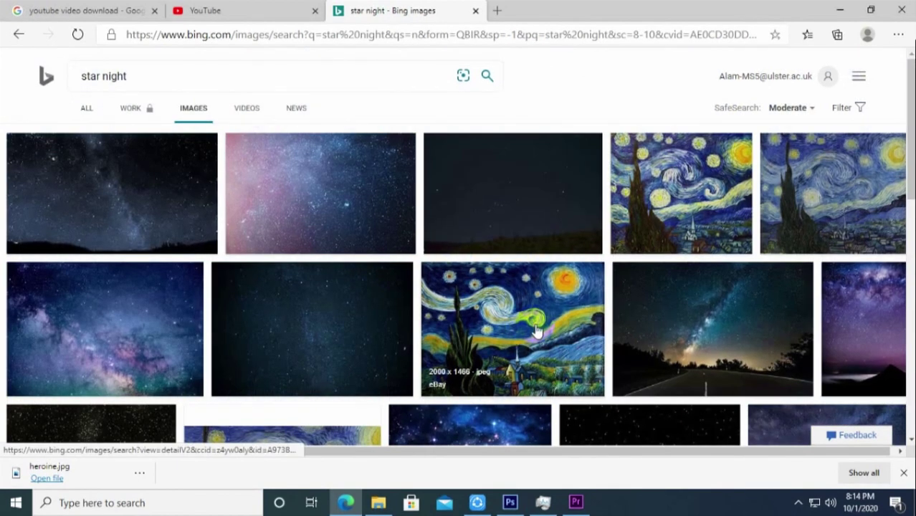
# Step: Examine several dark starry-sky pictures and their similar images, and return to the star night results
pyautogui.scroll(-3, 537, 331)
pyautogui.click(164, 331)
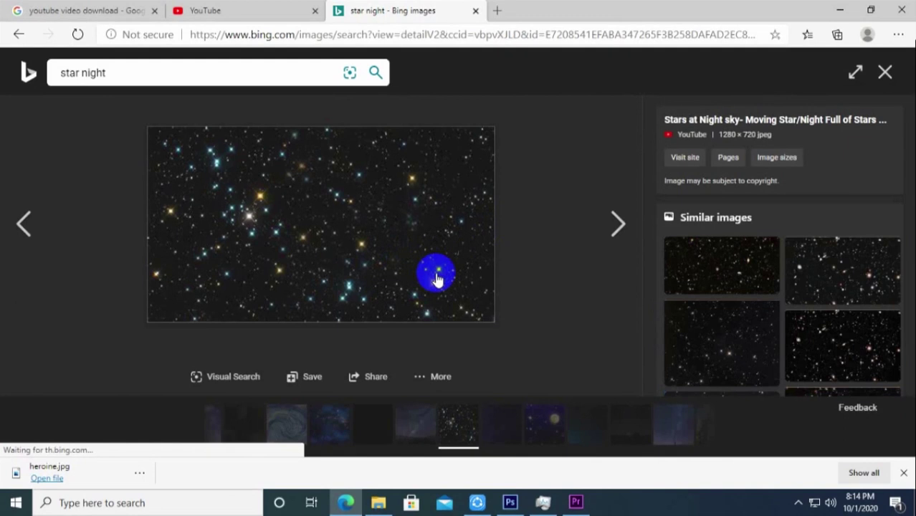
pyautogui.click(820, 268)
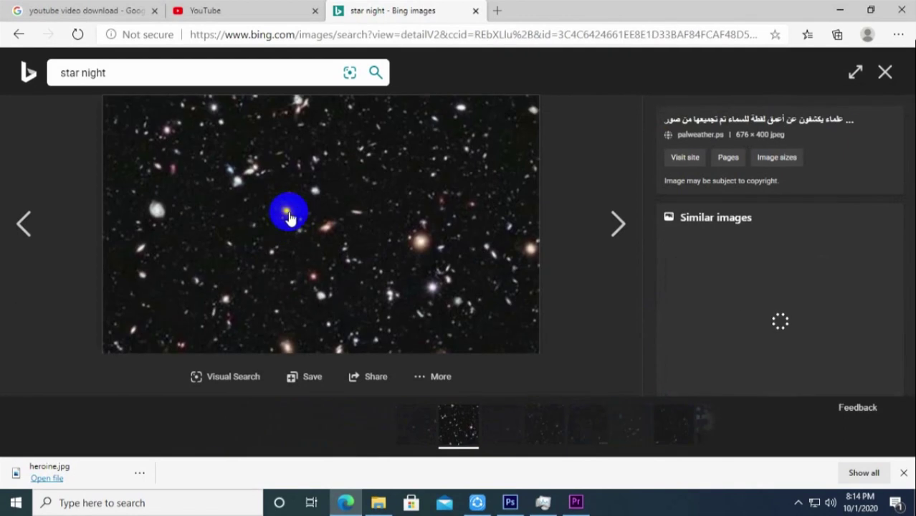
pyautogui.click(21, 223)
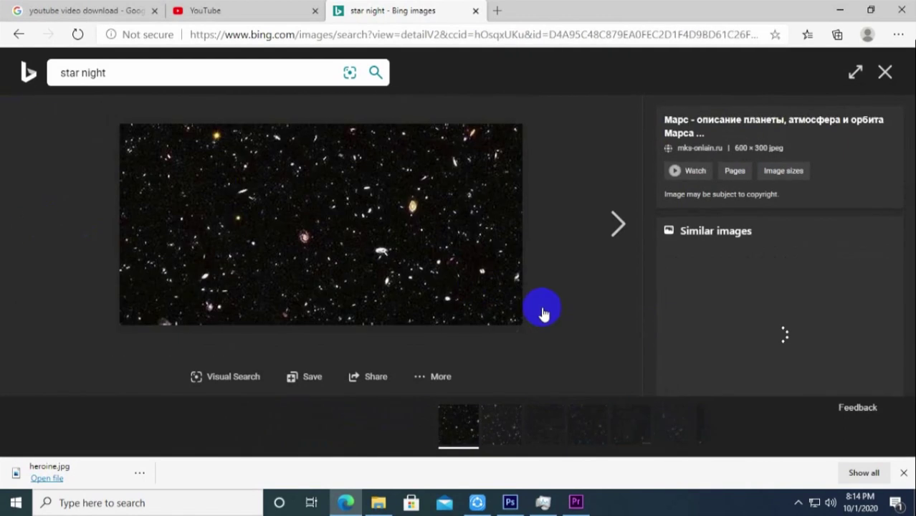
pyautogui.click(17, 34)
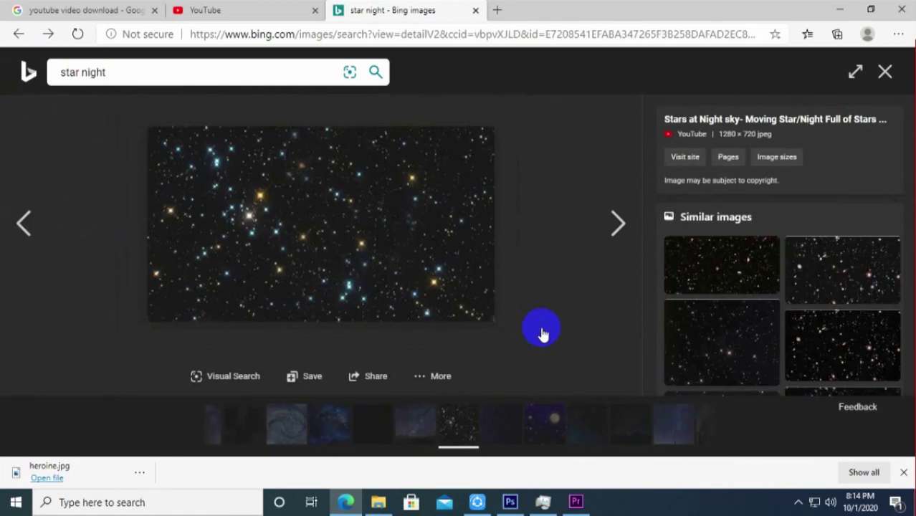
pyautogui.click(31, 69)
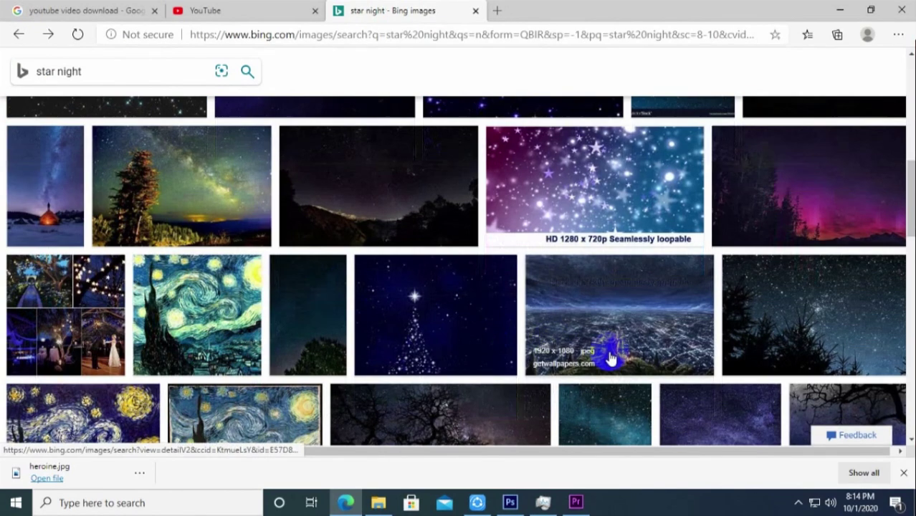
pyautogui.scroll(3, 312, 272)
pyautogui.scroll(5, 341, 292)
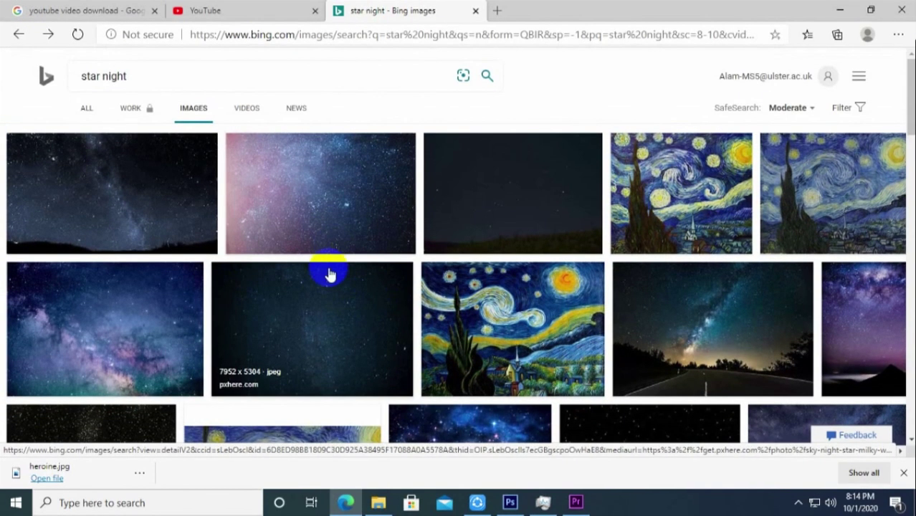
# Step: Open the 4000 × 2500 pink and blue starry-sky picture and save it to the Desktop
pyautogui.click(307, 180)
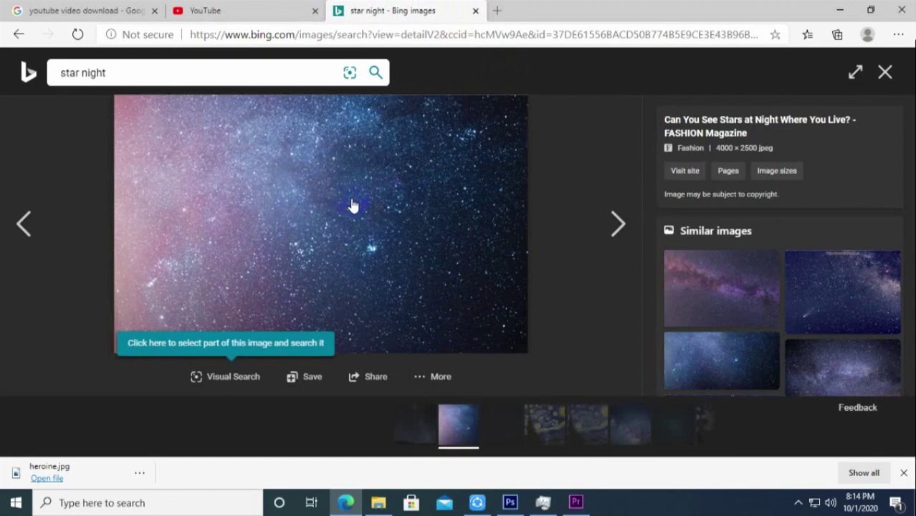
pyautogui.rightClick(351, 202)
pyautogui.click(406, 234)
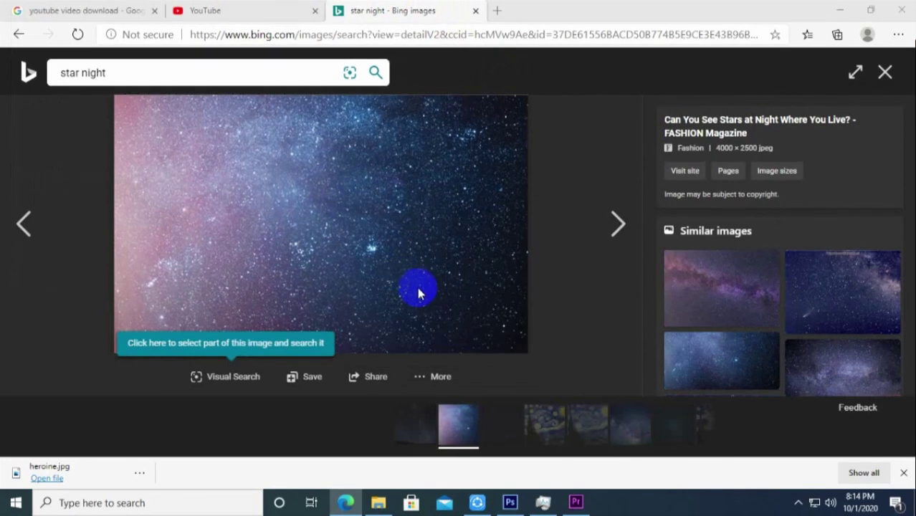
pyautogui.click(342, 298)
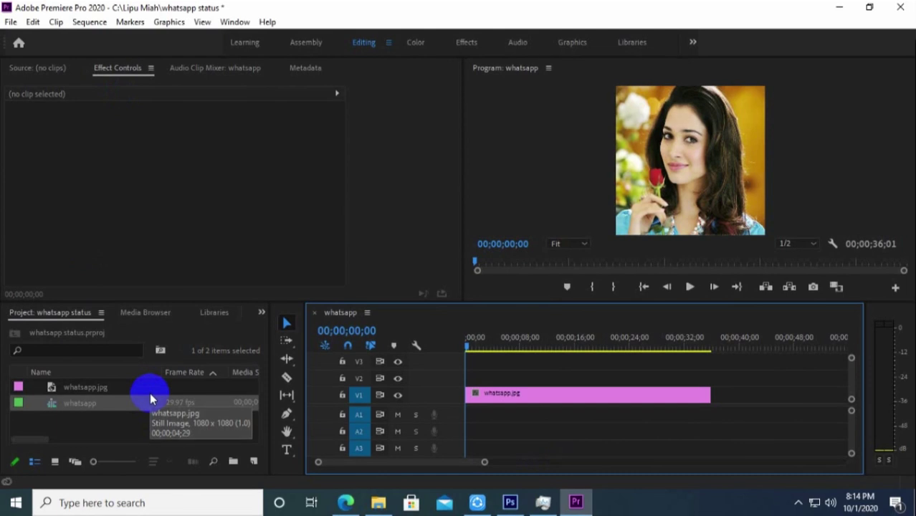
# Step: Import the MOM_stargazing_01_1018 picture from the Desktop and place it on track V2 above whatsapp.jpg at the sequence start
pyautogui.hotkey('ctrl', 'i')
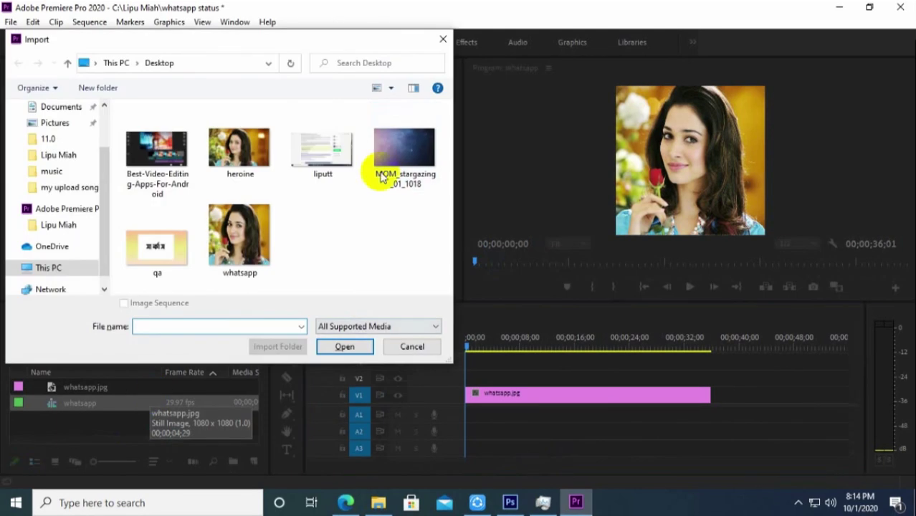
pyautogui.click(402, 154)
pyautogui.click(344, 346)
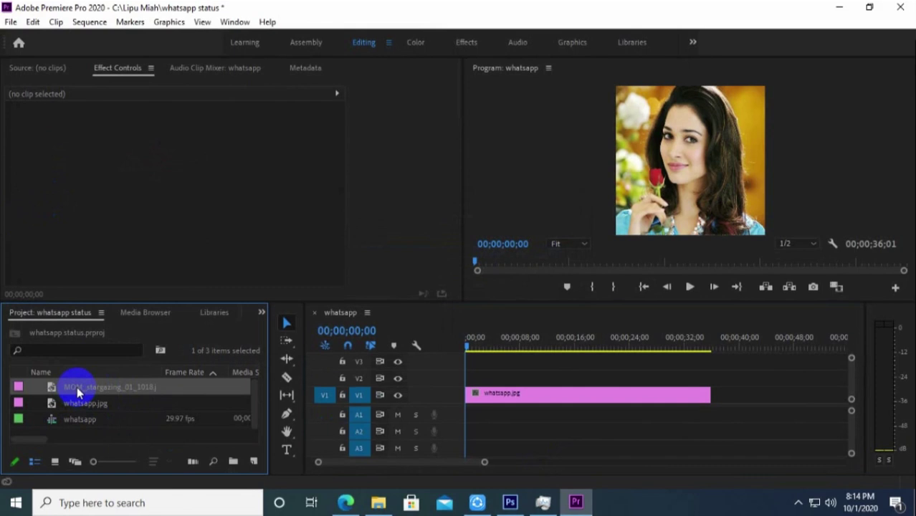
pyautogui.moveTo(100, 387); pyautogui.dragTo(657, 376)
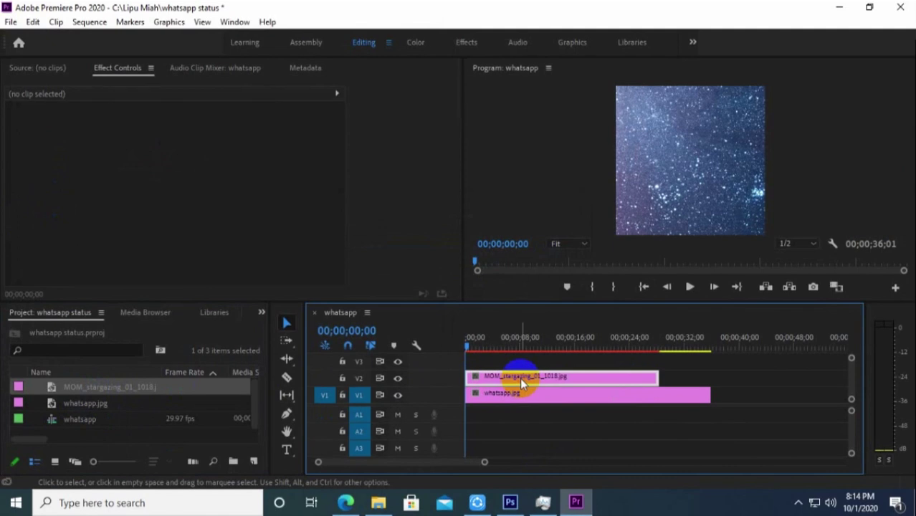
# Step: Set the starry-sky clip's opacity to 34% and extend the clip to the end of the whatsapp.jpg clip
pyautogui.click(520, 377)
pyautogui.click(189, 263)
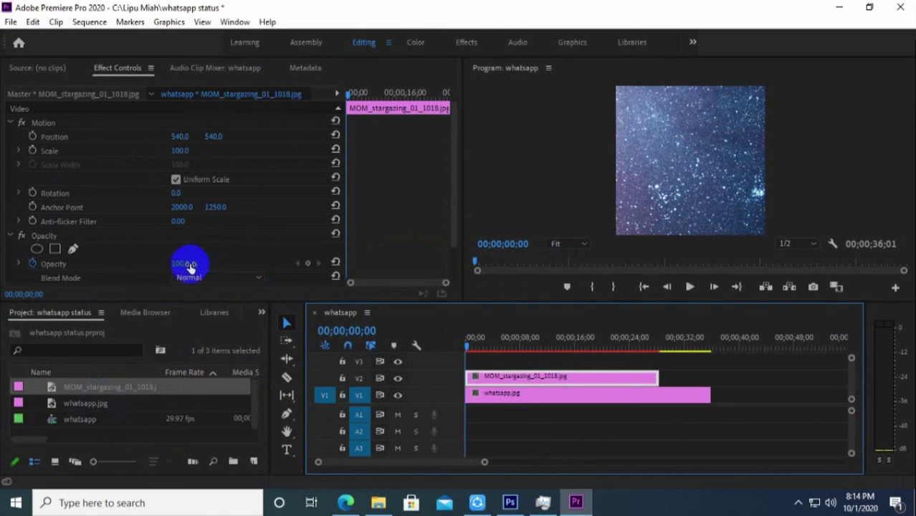
pyautogui.moveTo(190, 262); pyautogui.dragTo(151, 282)
pyautogui.click(661, 380)
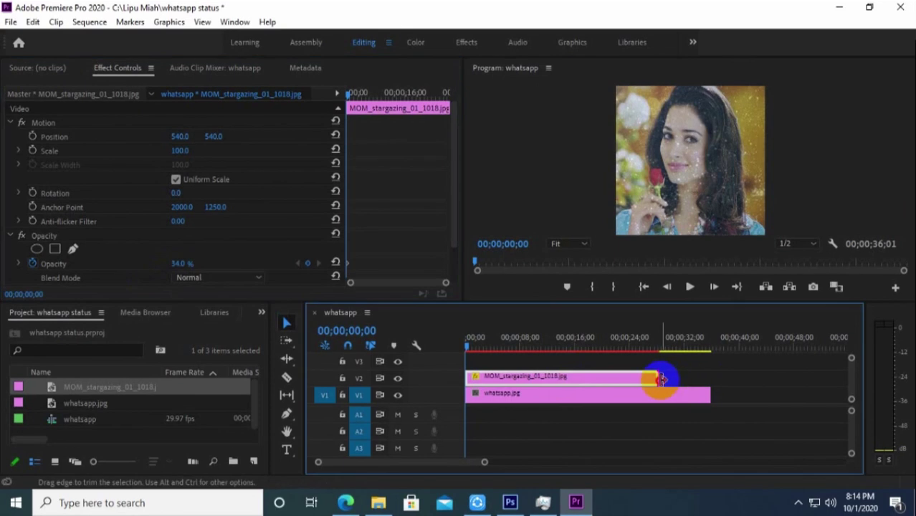
pyautogui.moveTo(661, 379); pyautogui.dragTo(713, 380)
pyautogui.scroll(-2, 490, 463)
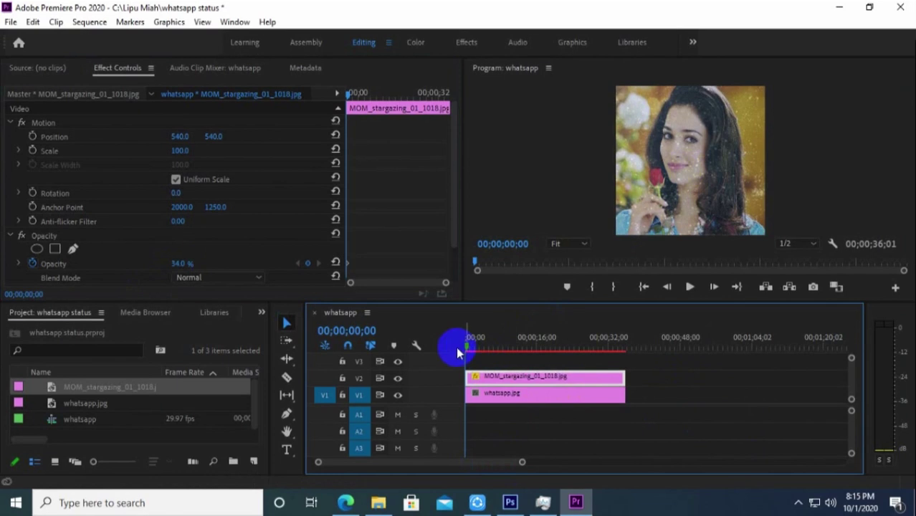
# Step: Play the first seconds of the sequence to check the starry overlay on the picture
pyautogui.moveTo(467, 345)
pyautogui.mouseDown()
pyautogui.moveTo(563, 356)
pyautogui.moveTo(570, 367)
pyautogui.moveTo(458, 357)
pyautogui.mouseUp()
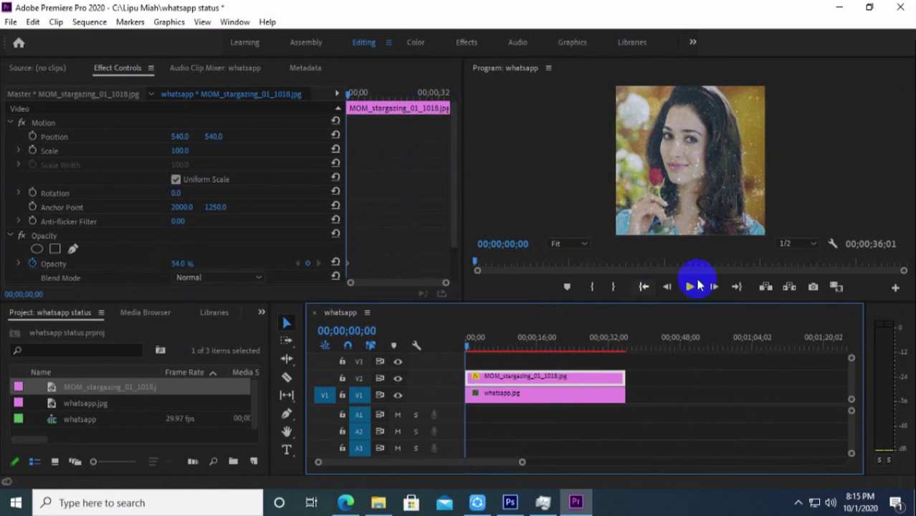
pyautogui.click(696, 284)
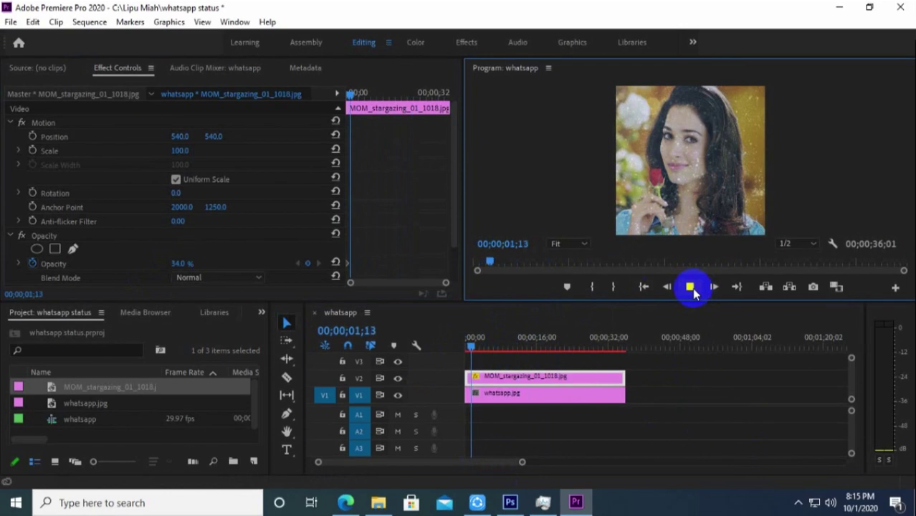
pyautogui.click(692, 286)
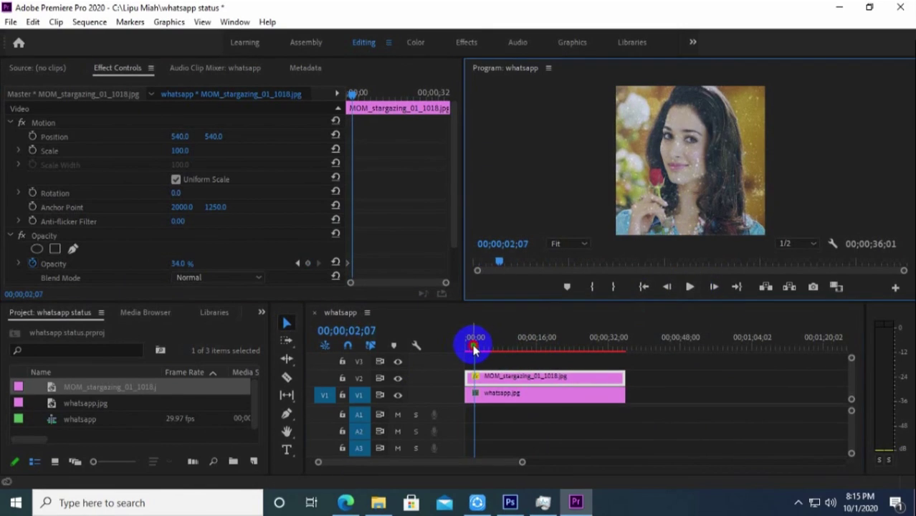
# Step: Animate the starry-sky clip's Rotation with keyframes from 0° at the sequence start to 302° at 00;00;35;06
pyautogui.moveTo(473, 347); pyautogui.dragTo(401, 344)
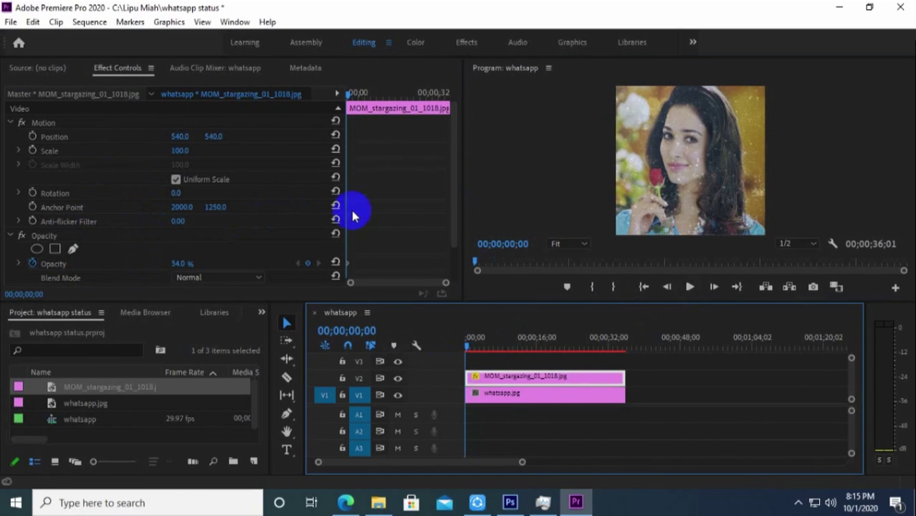
pyautogui.scroll(-2, 415, 187)
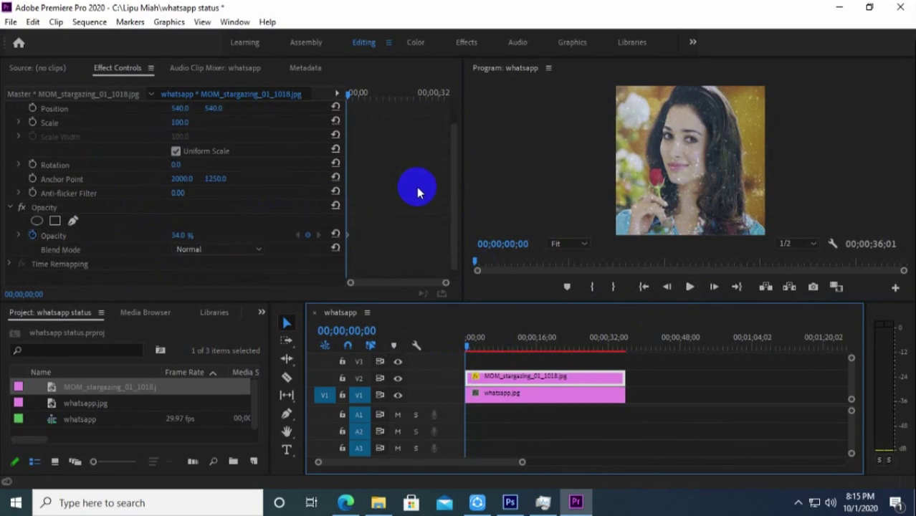
pyautogui.click(32, 165)
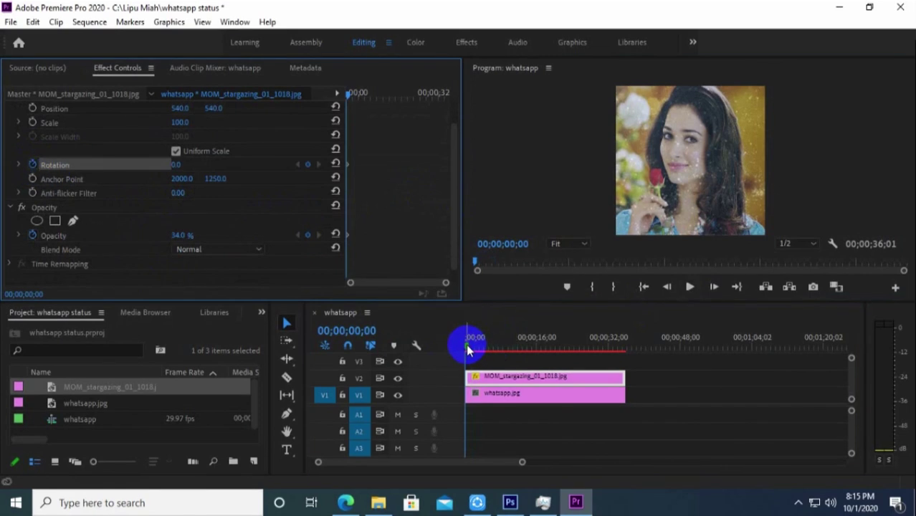
pyautogui.moveTo(467, 344); pyautogui.dragTo(625, 375)
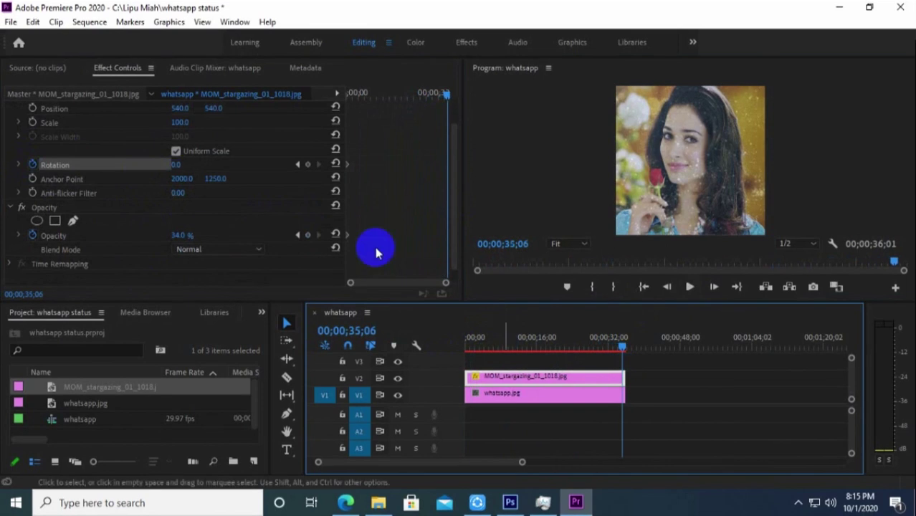
pyautogui.click(174, 164)
pyautogui.moveTo(174, 164); pyautogui.dragTo(414, 211)
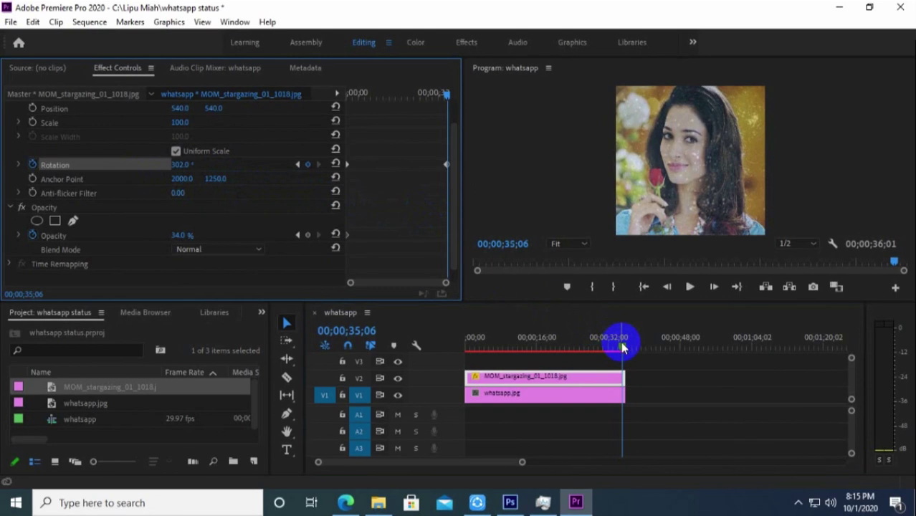
# Step: Preview the rotating star overlay and return the playhead to the sequence start
pyautogui.moveTo(623, 348); pyautogui.dragTo(514, 345)
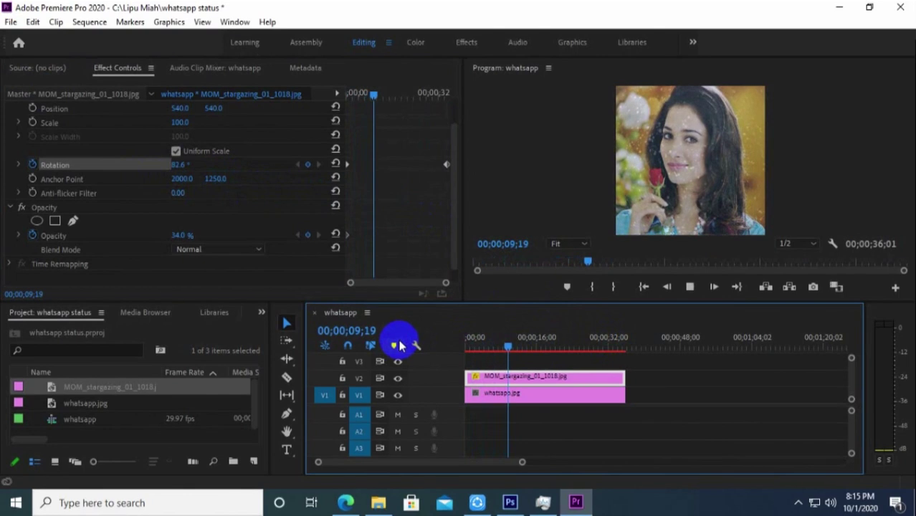
pyautogui.press('space')
pyautogui.moveTo(507, 347); pyautogui.dragTo(443, 358)
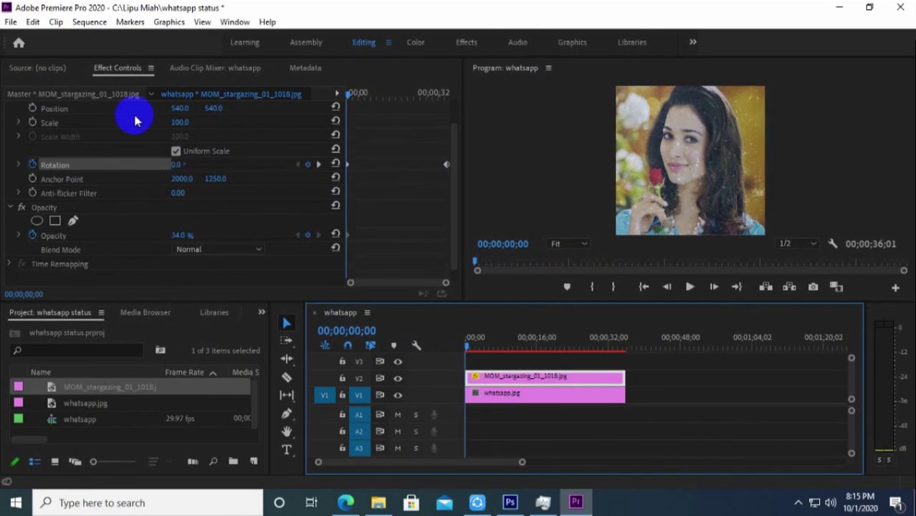
# Step: Switch to Microsoft Edge and search YouTube for green screen tree moving
pyautogui.click(346, 501)
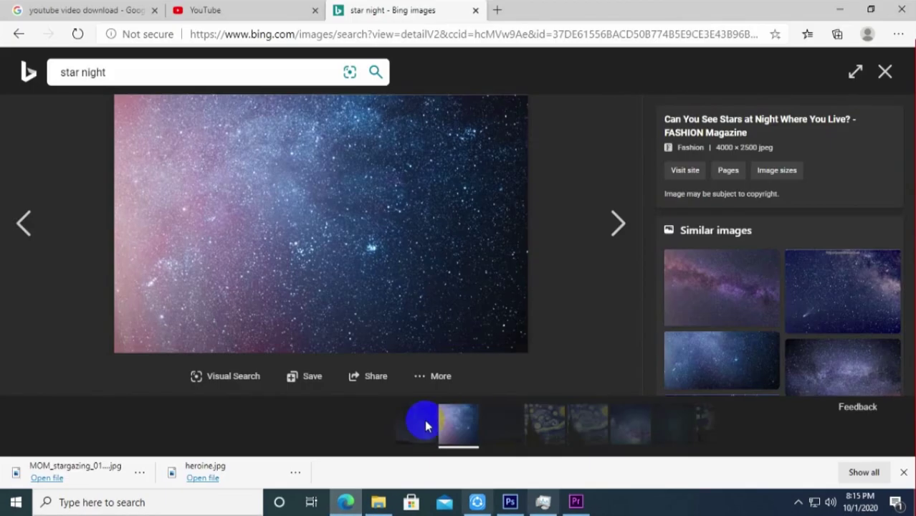
pyautogui.click(235, 9)
pyautogui.click(263, 67)
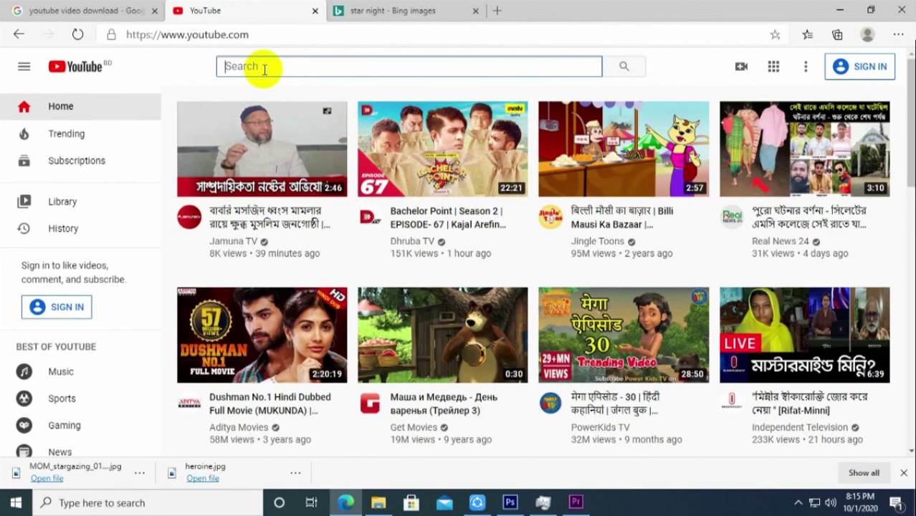
pyautogui.write('gre')
pyautogui.write('en ')
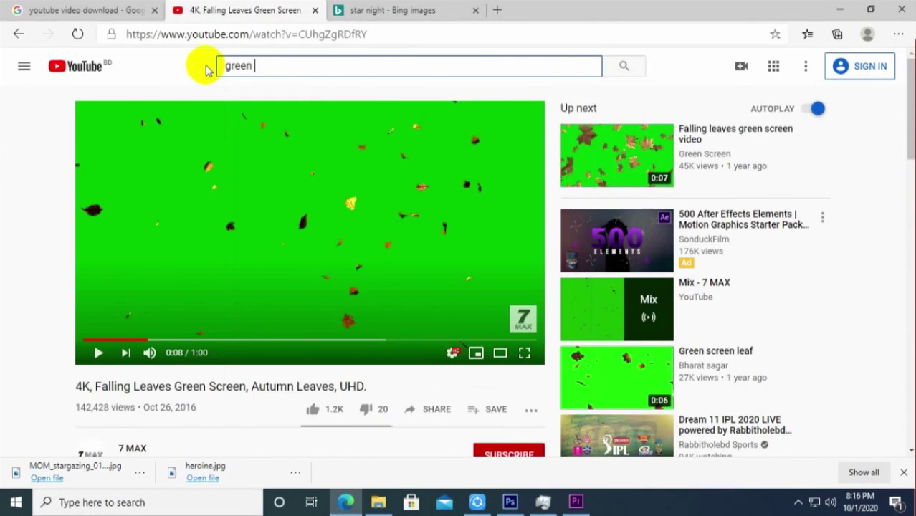
pyautogui.write('screen ')
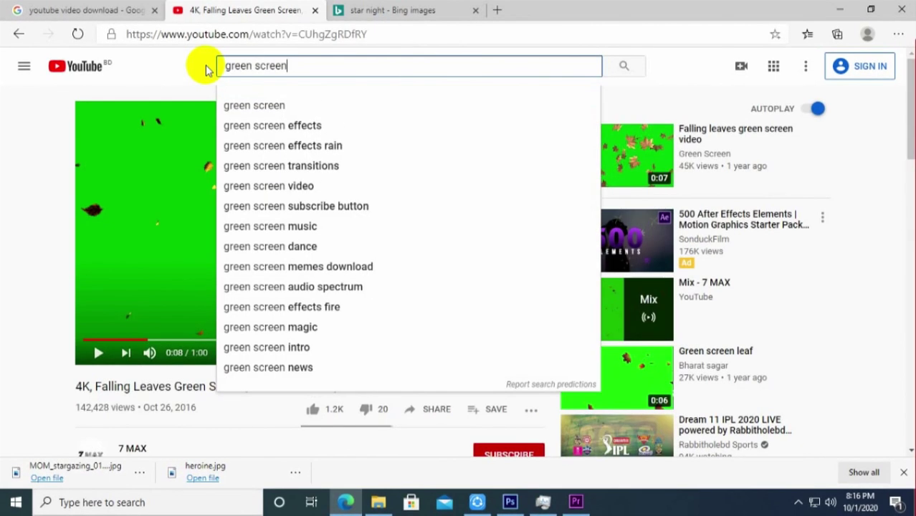
pyautogui.write('tree')
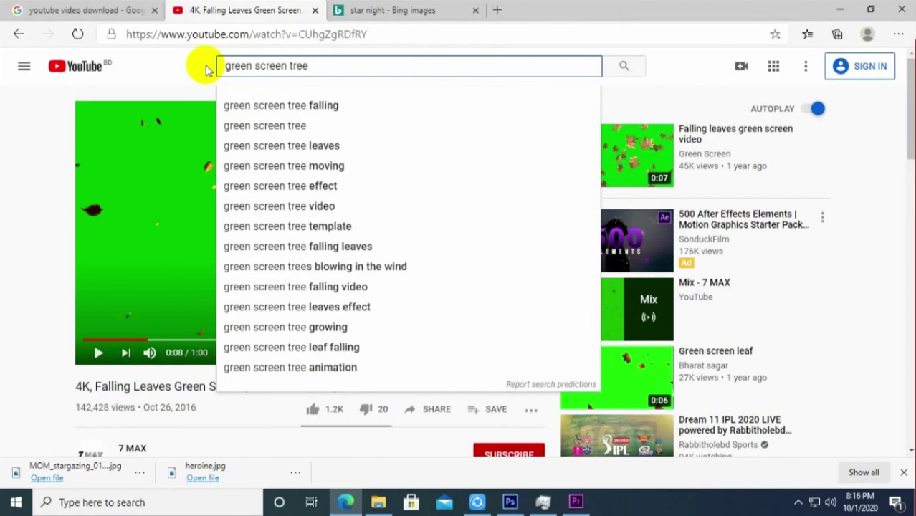
pyautogui.press('Down')
pyautogui.press('Down')
pyautogui.press('Down')
pyautogui.press('Down')
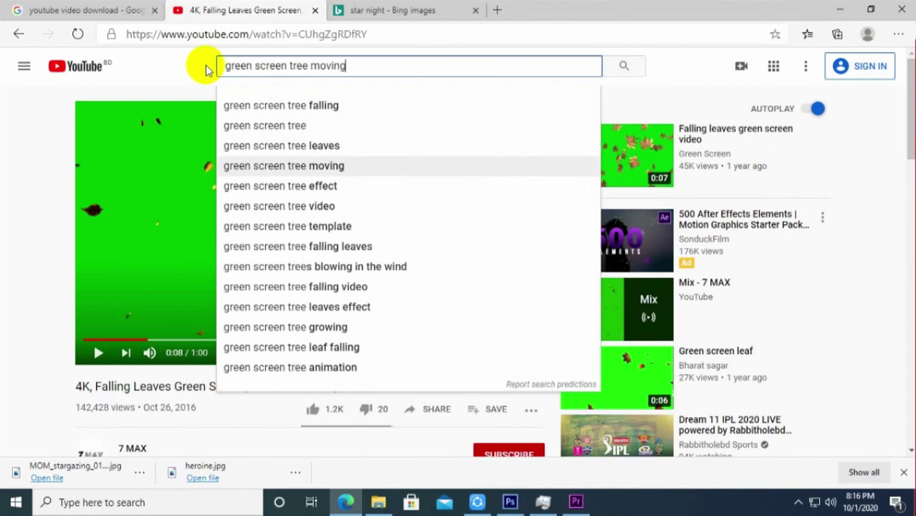
pyautogui.press('Return')
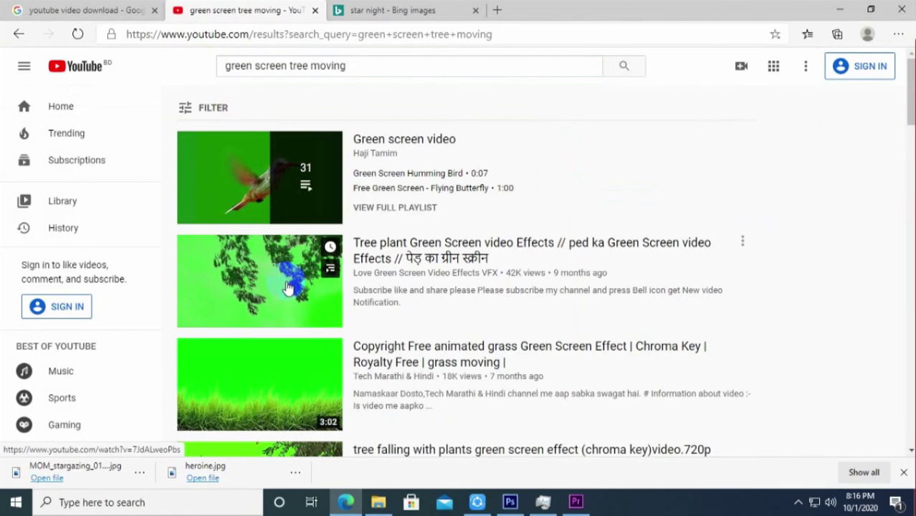
# Step: Open the "tree falling with plants green screen effect (chroma key)video.720p" video, pause it and copy its link
pyautogui.scroll(-1, 290, 298)
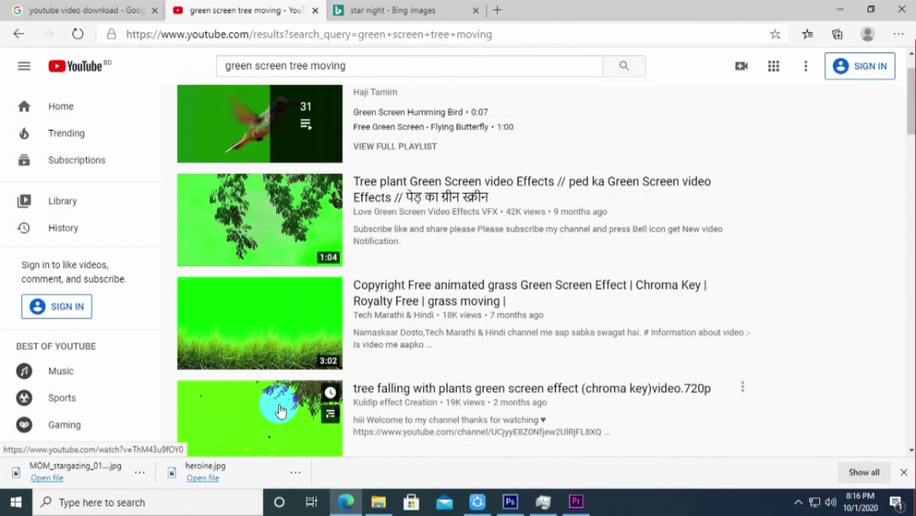
pyautogui.scroll(-1, 280, 412)
pyautogui.click(268, 374)
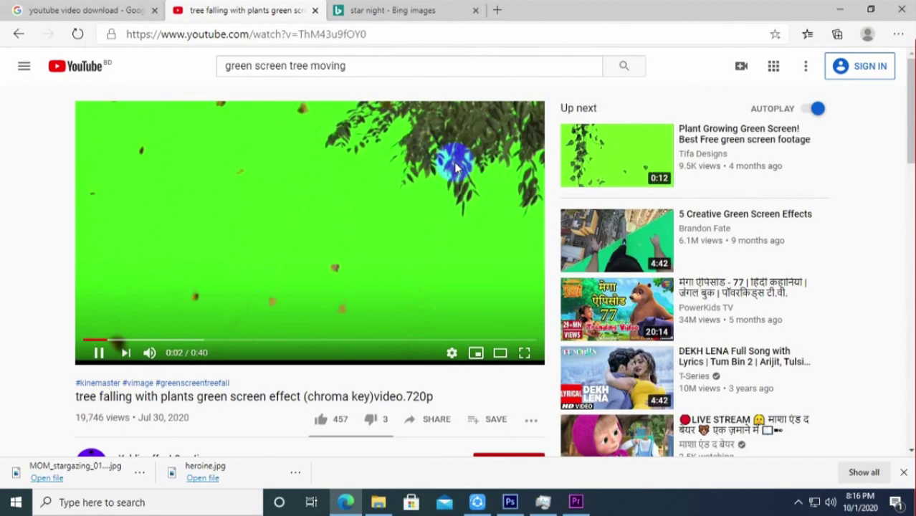
pyautogui.click(99, 352)
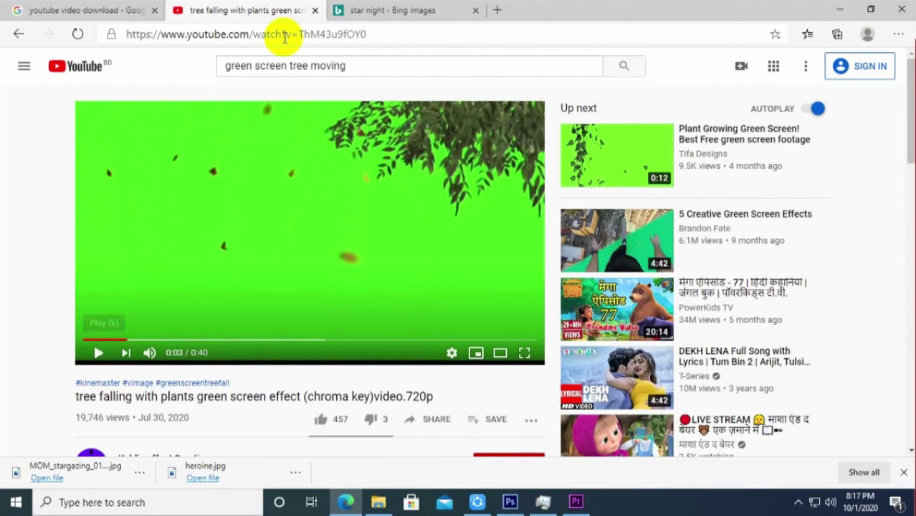
pyautogui.click(283, 36)
pyautogui.hotkey('ctrl', 'c')
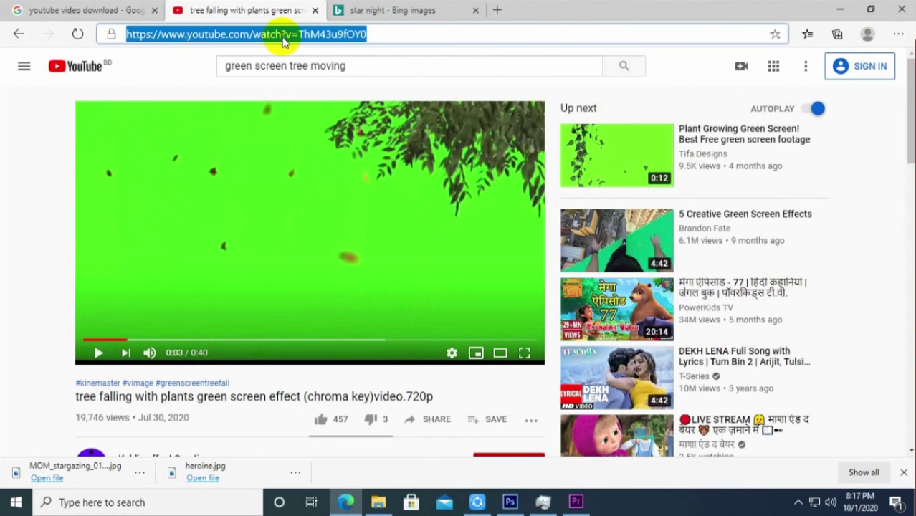
# Step: Download the green screen tree video as MP4 720 through savefrom.net using the copied link
pyautogui.click(123, 10)
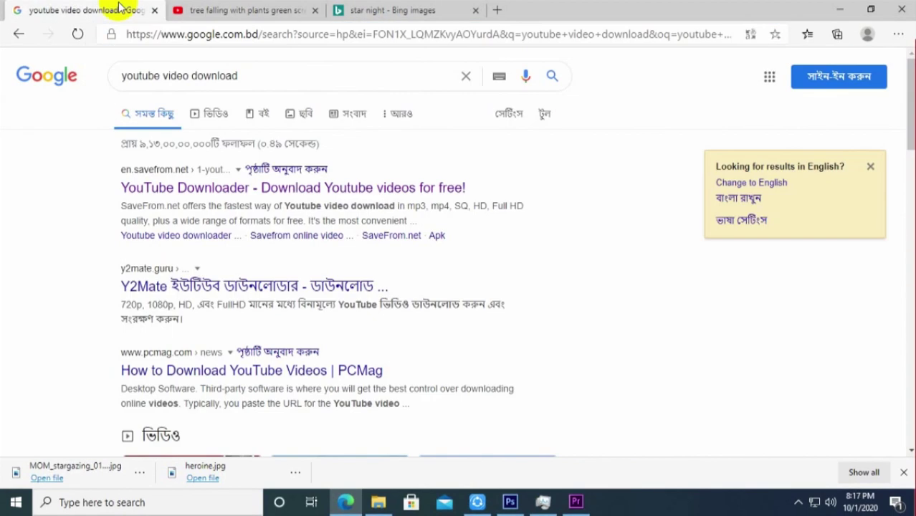
pyautogui.click(215, 186)
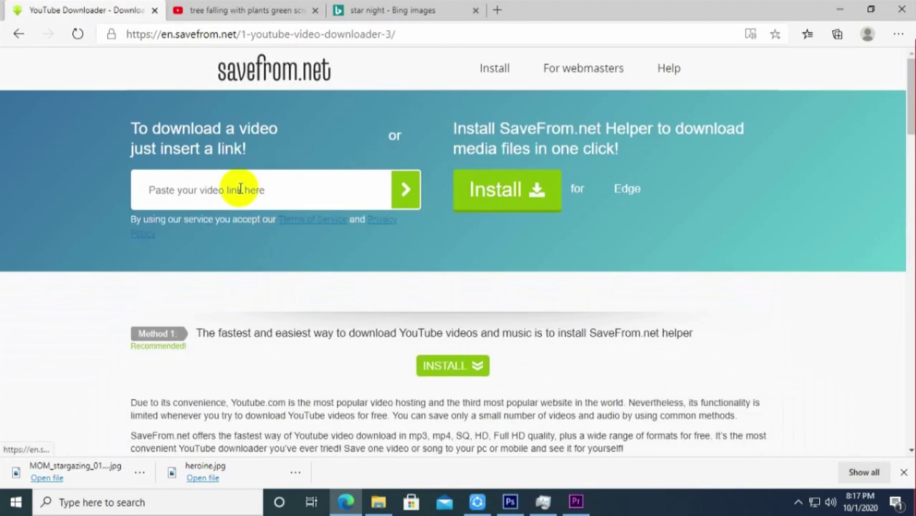
pyautogui.hotkey('ctrl', 'v')
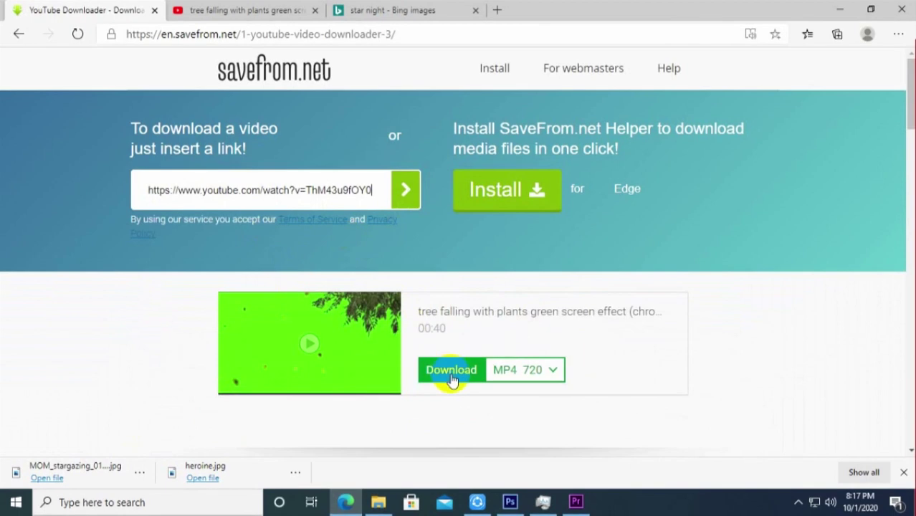
pyautogui.click(451, 370)
pyautogui.click(188, 13)
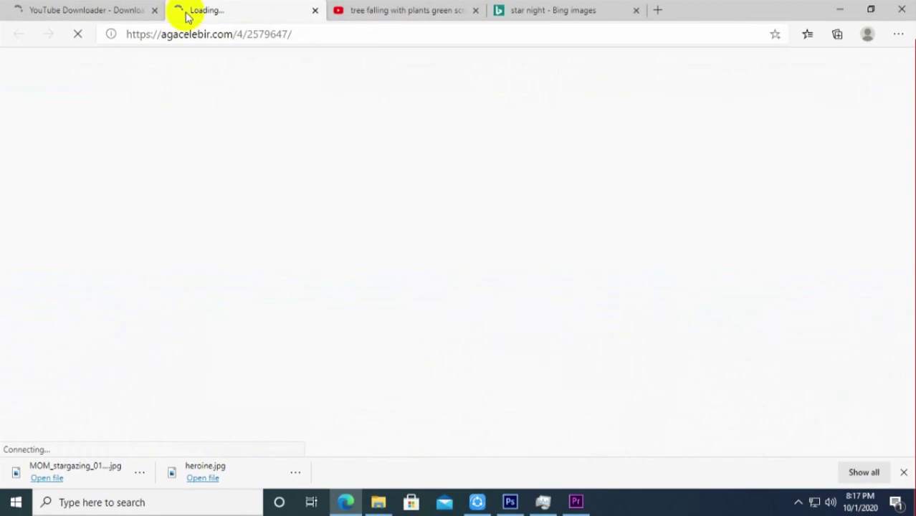
pyautogui.click(126, 9)
pyautogui.click(228, 9)
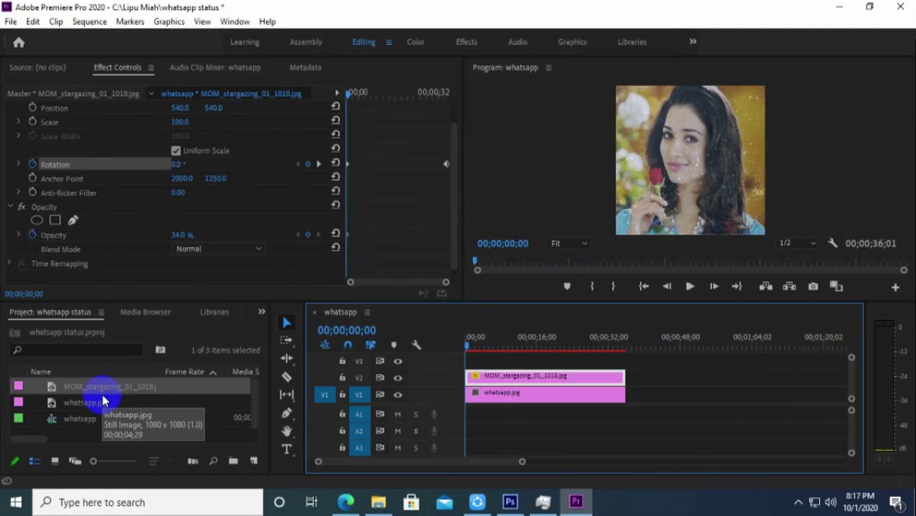
# Step: Import the tree falling green screen video from Downloads and place it on V3 at the sequence start
pyautogui.hotkey('ctrl', 'i')
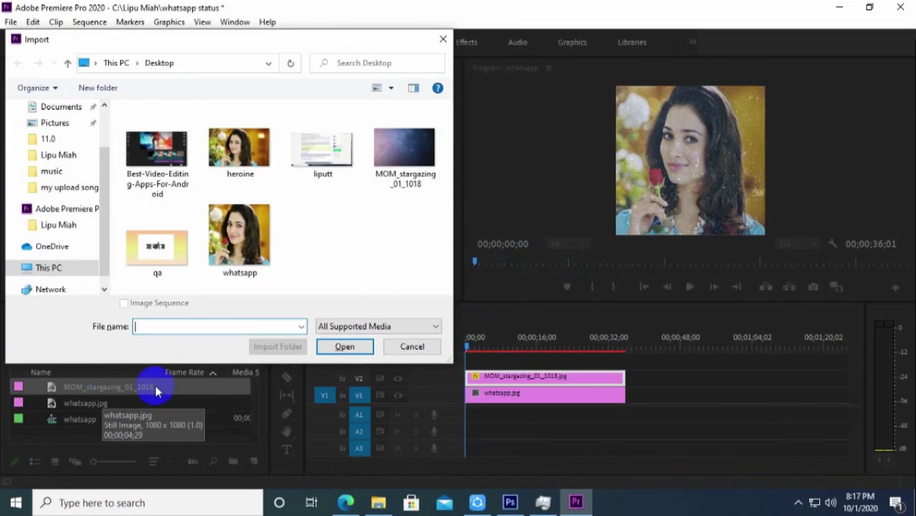
pyautogui.scroll(2, 64, 168)
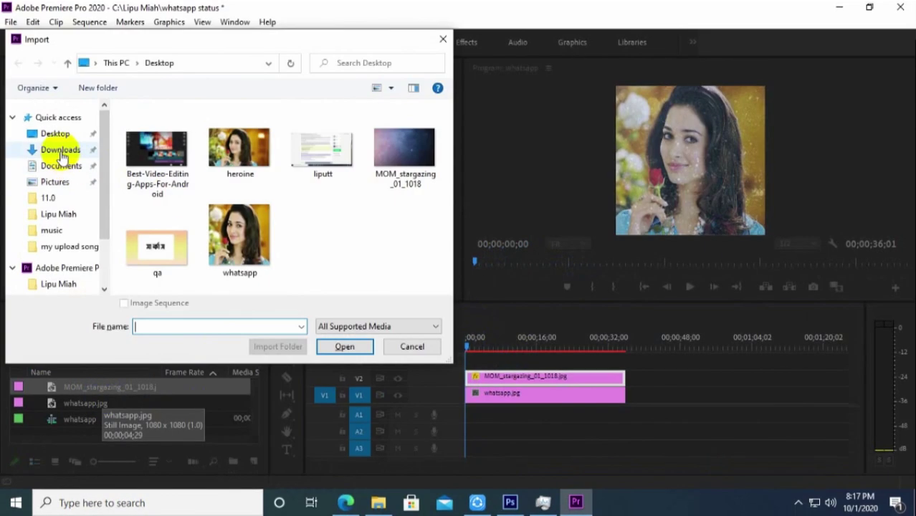
pyautogui.click(60, 150)
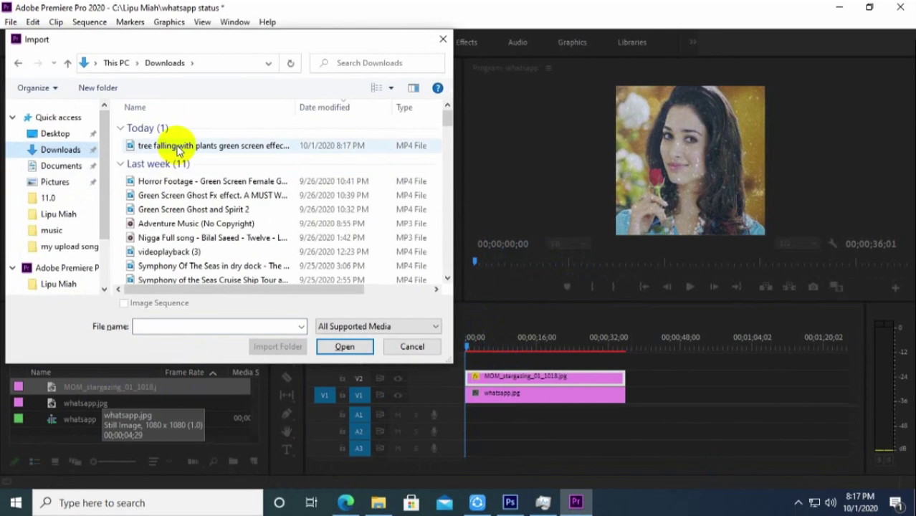
pyautogui.click(179, 147)
pyautogui.click(327, 346)
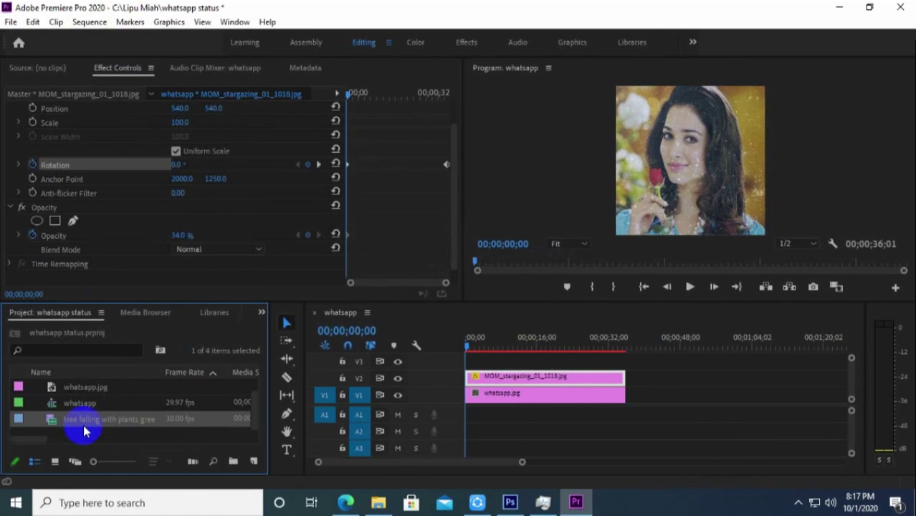
pyautogui.moveTo(83, 431); pyautogui.dragTo(463, 362)
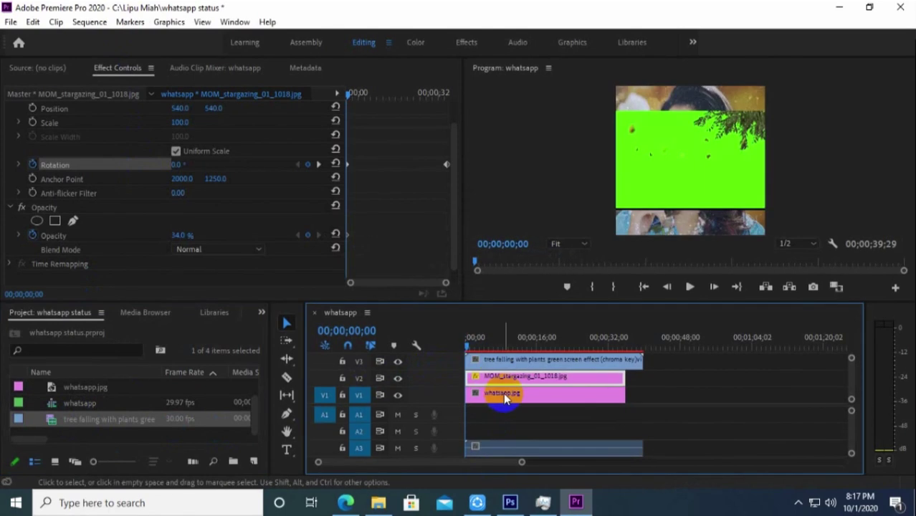
# Step: Unlink the tree clip's audio from its video and delete the audio clip on A3
pyautogui.click(495, 359)
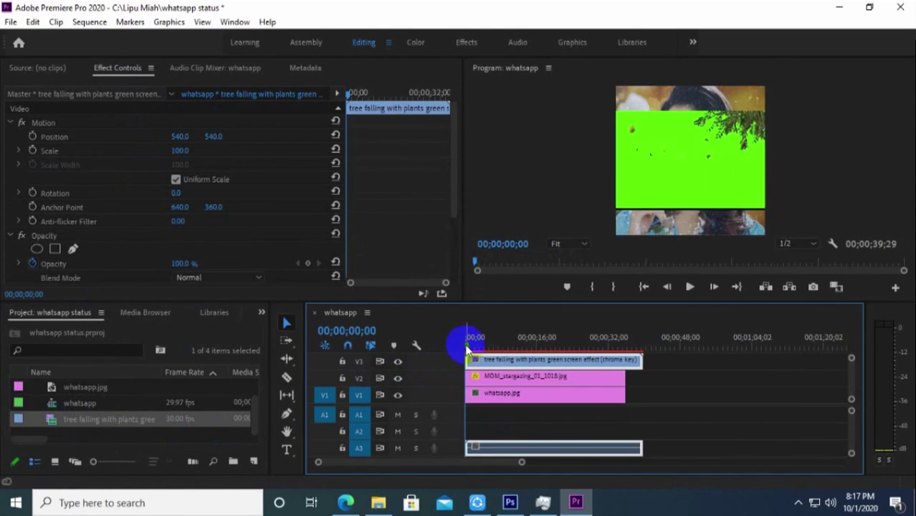
pyautogui.moveTo(467, 347)
pyautogui.mouseDown()
pyautogui.moveTo(496, 344)
pyautogui.moveTo(498, 354)
pyautogui.moveTo(502, 345)
pyautogui.moveTo(486, 364)
pyautogui.moveTo(471, 364)
pyautogui.mouseUp()
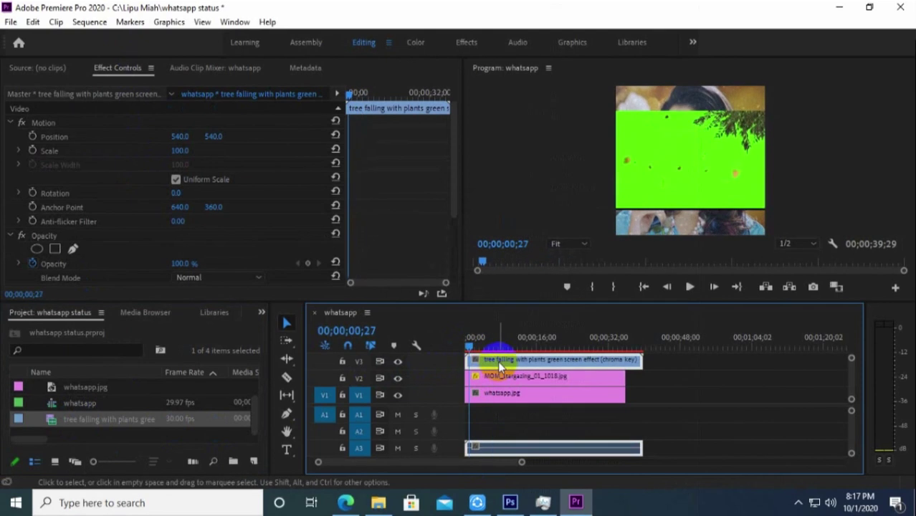
pyautogui.rightClick(500, 366)
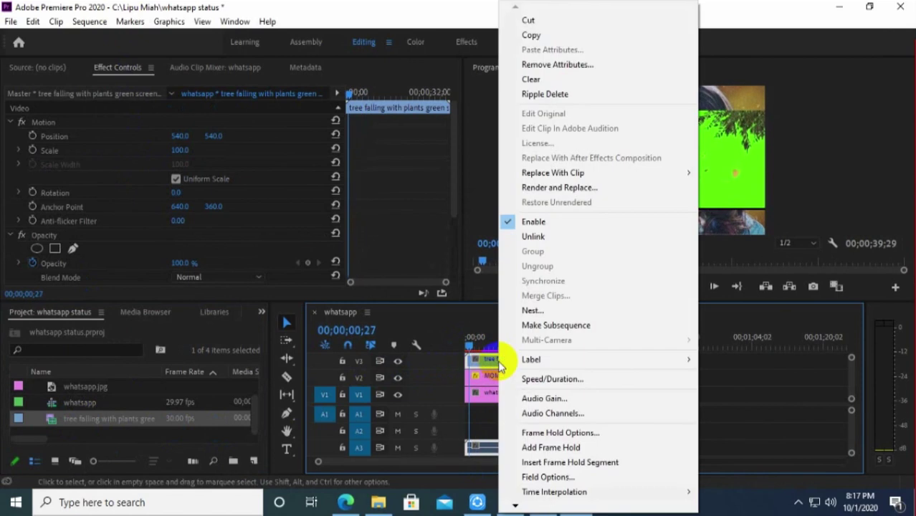
pyautogui.click(536, 239)
pyautogui.click(502, 448)
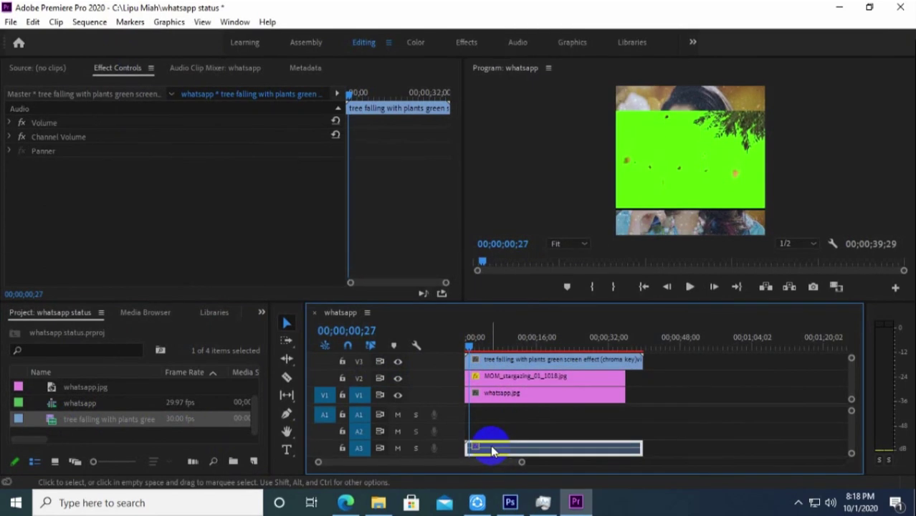
pyautogui.press('Delete')
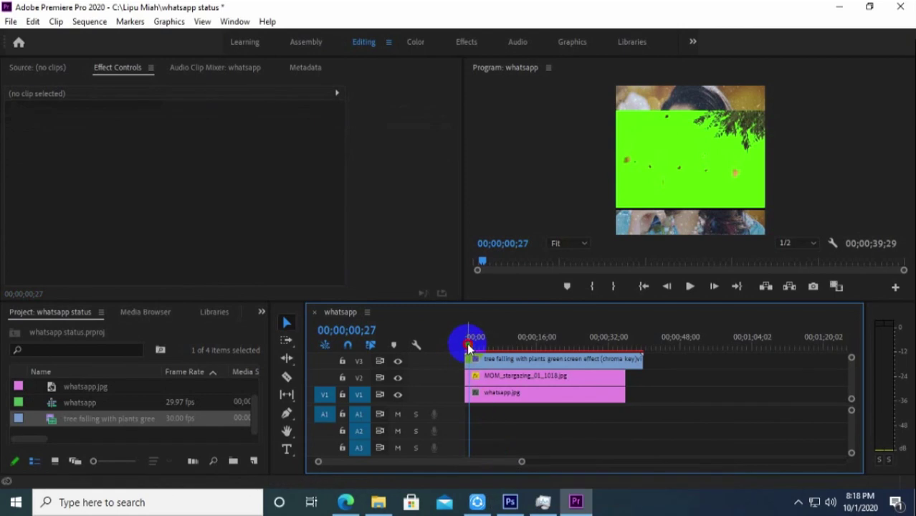
# Step: Trim the end of the tree clip on V3 to match the end of the two image clips
pyautogui.click(462, 351)
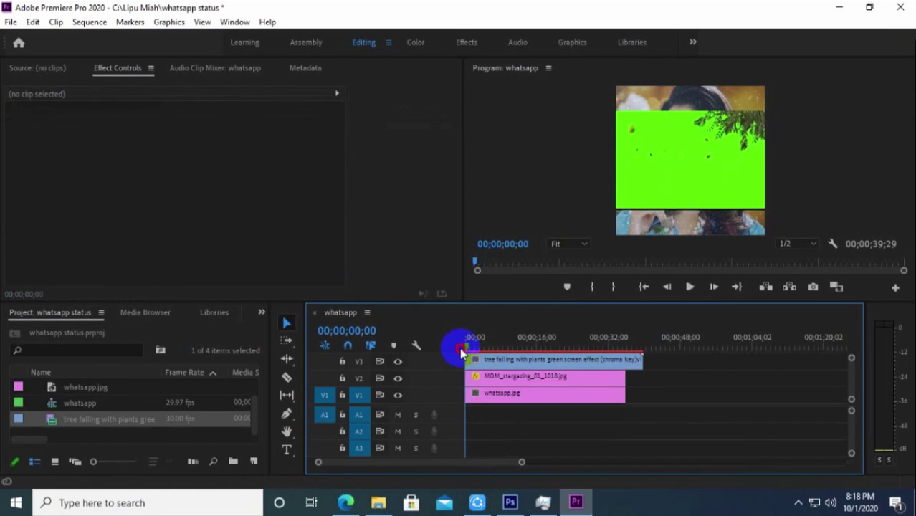
pyautogui.moveTo(463, 351); pyautogui.dragTo(533, 364)
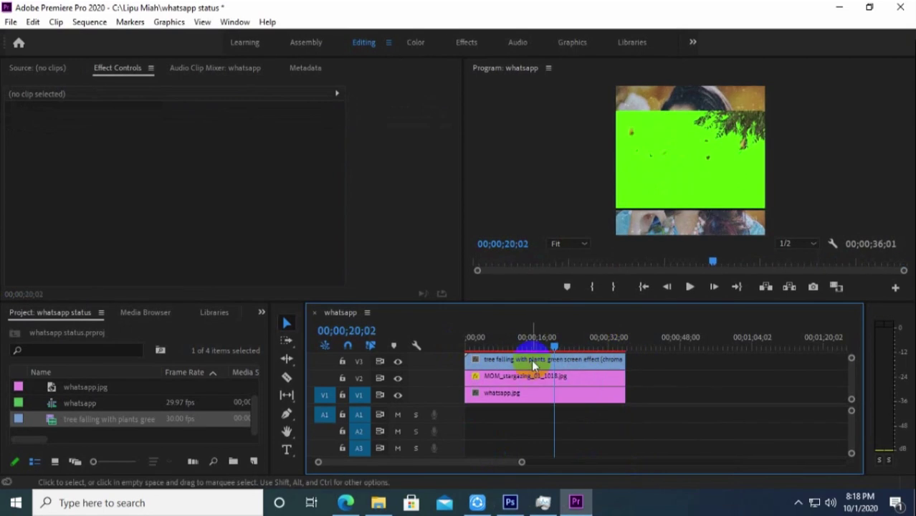
# Step: Set the tree clip's scale to 192 and its position to 401, 684 so the green background fills the frame
pyautogui.click(531, 359)
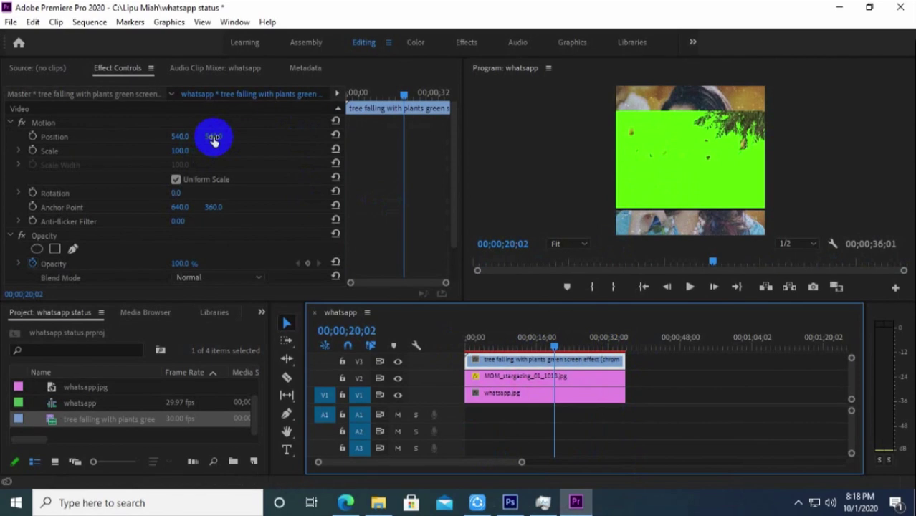
pyautogui.moveTo(214, 141); pyautogui.dragTo(89, 134)
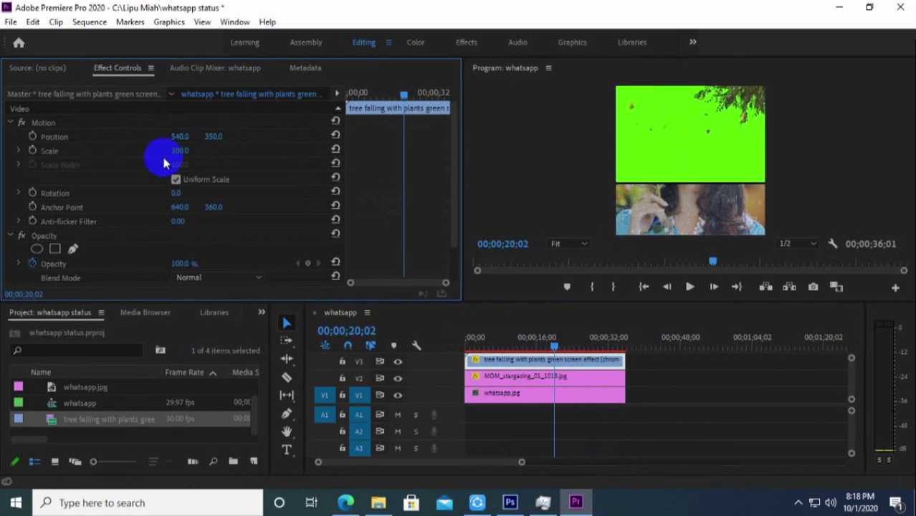
pyautogui.moveTo(178, 147); pyautogui.dragTo(89, 139)
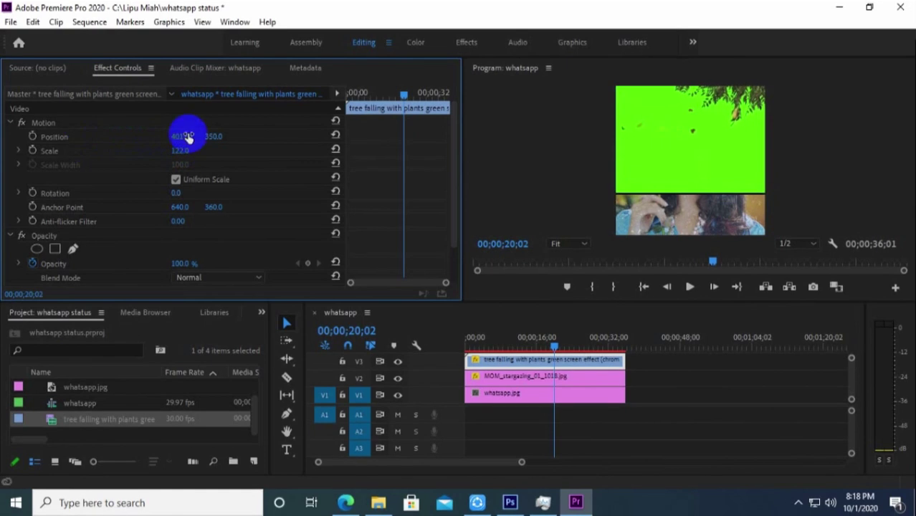
pyautogui.moveTo(215, 136); pyautogui.dragTo(245, 136)
pyautogui.moveTo(286, 140); pyautogui.dragTo(271, 139)
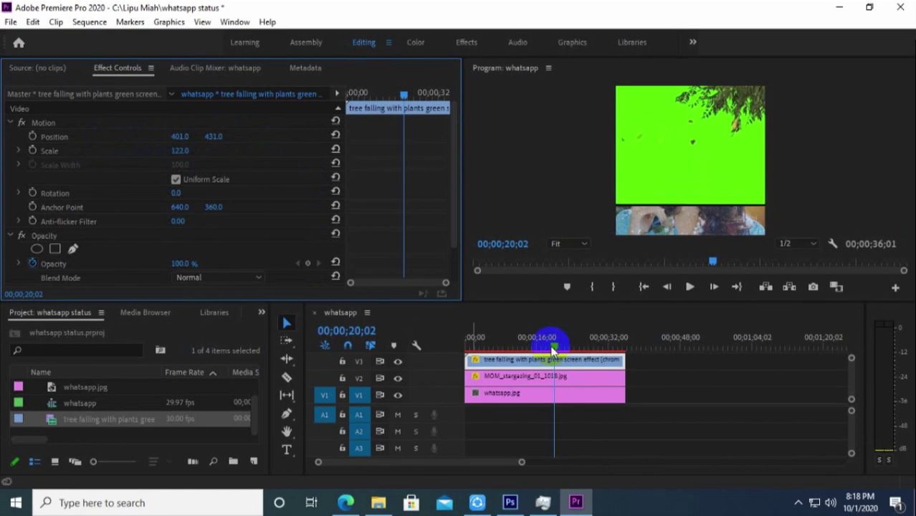
pyautogui.moveTo(556, 346); pyautogui.dragTo(436, 364)
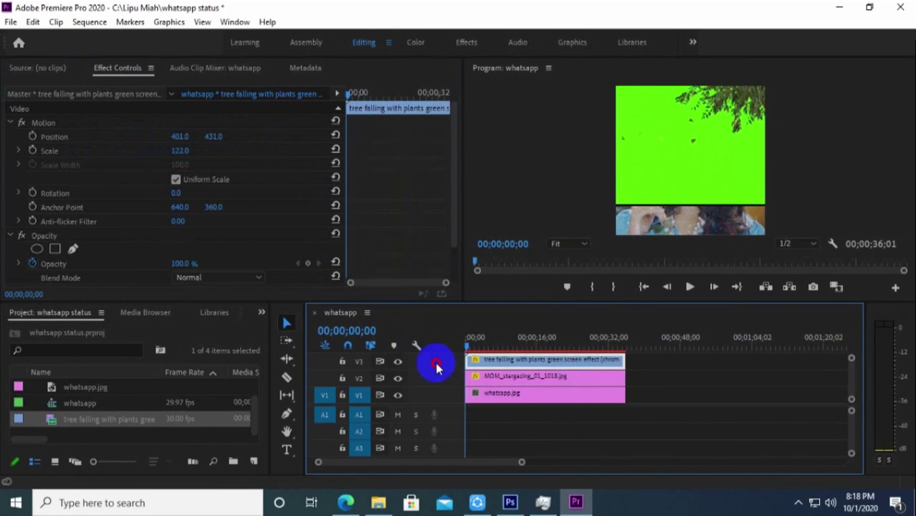
pyautogui.moveTo(178, 152); pyautogui.dragTo(387, 145)
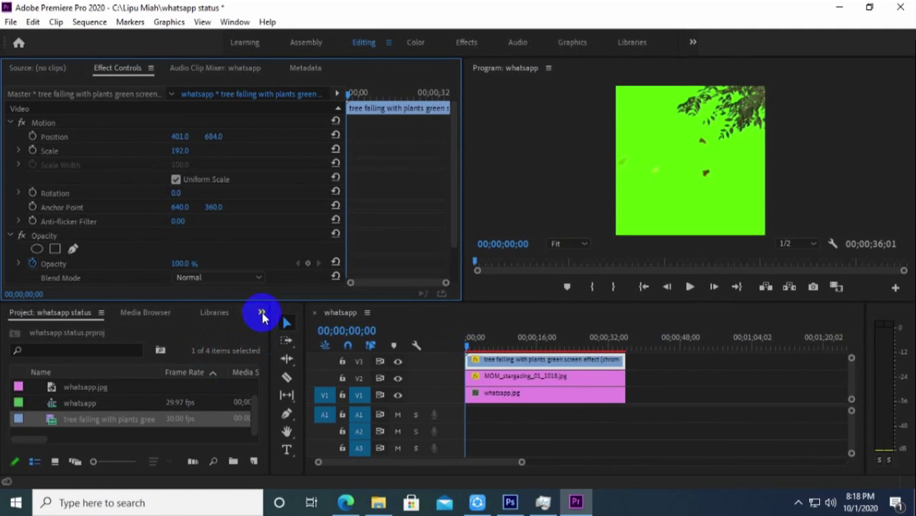
# Step: Search the effects for "ultra" and apply Ultra Key to the tree clip on V3
pyautogui.click(262, 314)
pyautogui.click(289, 393)
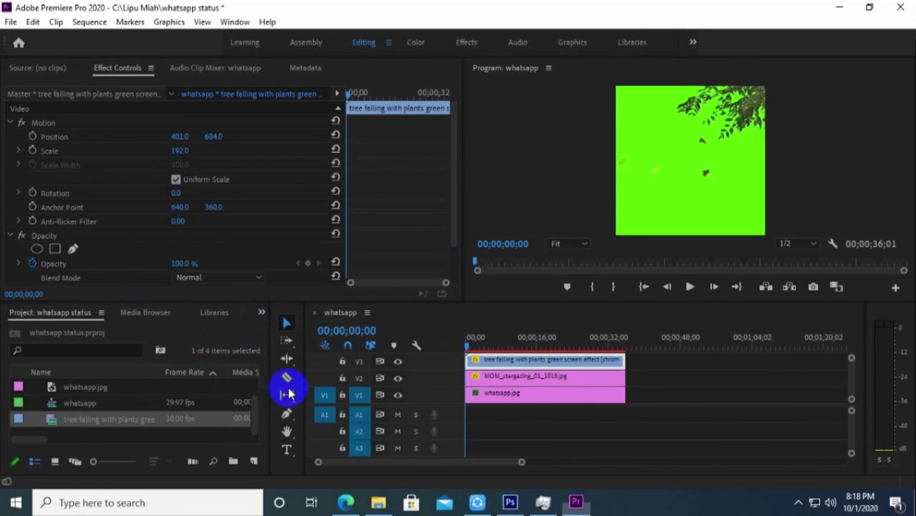
pyautogui.click(76, 331)
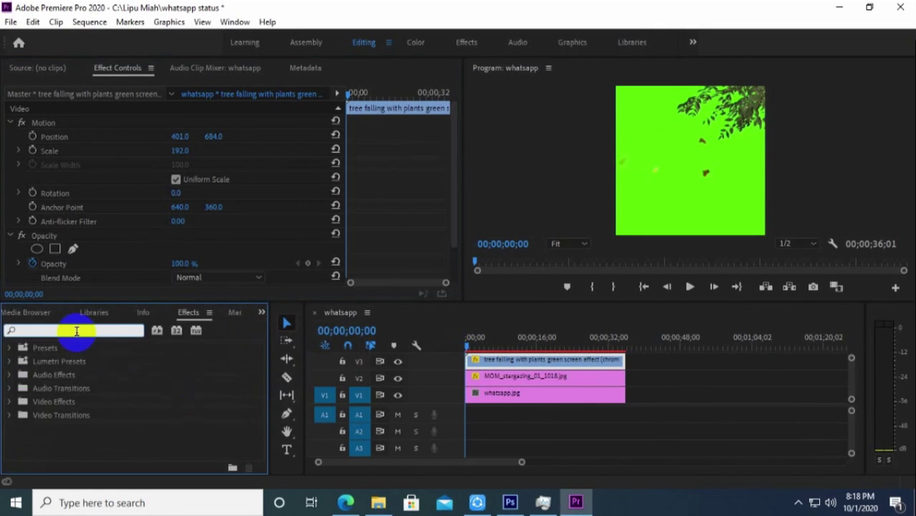
pyautogui.write('ult')
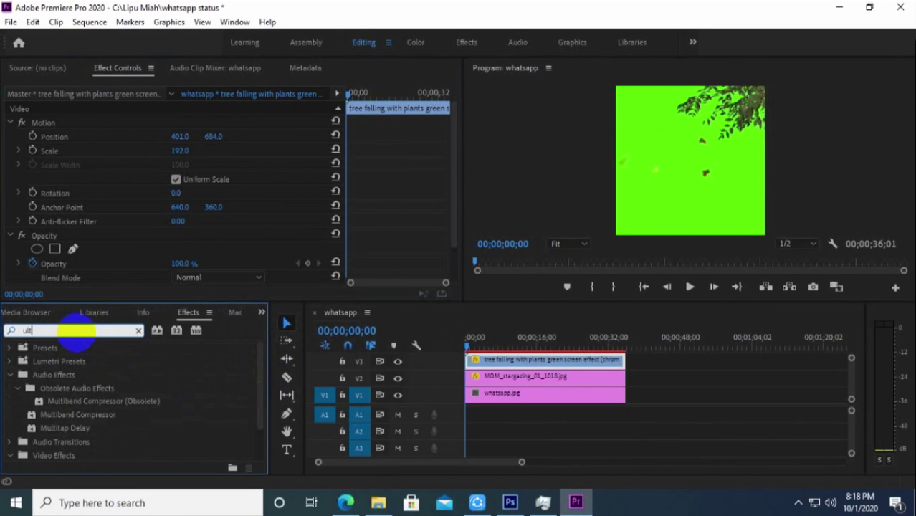
pyautogui.write('ra')
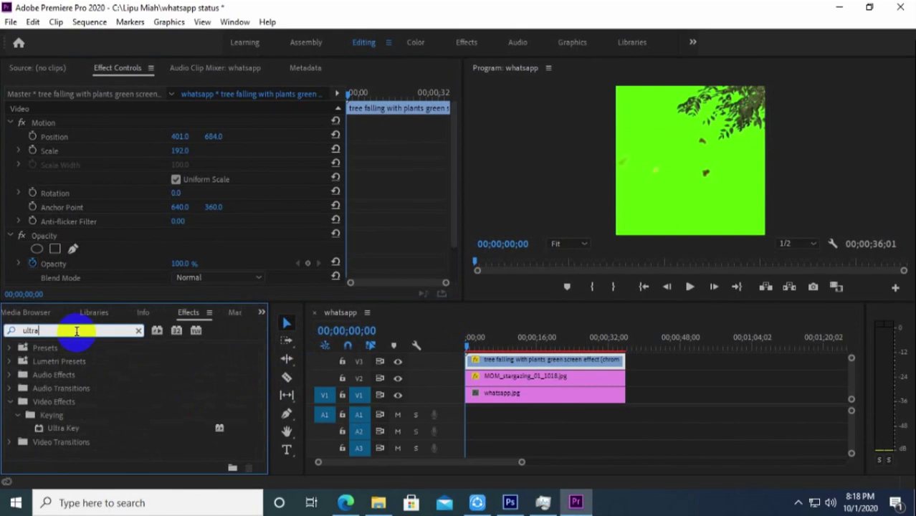
pyautogui.click(57, 427)
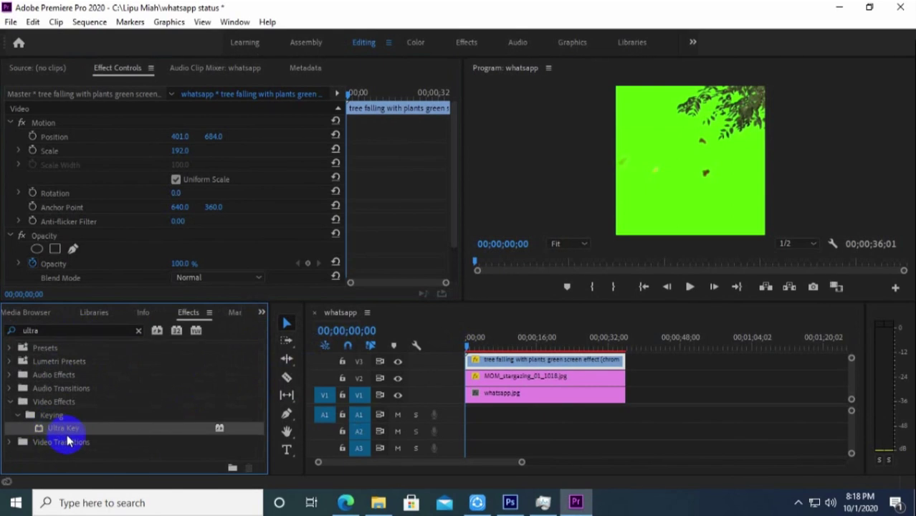
pyautogui.moveTo(61, 426); pyautogui.dragTo(488, 364)
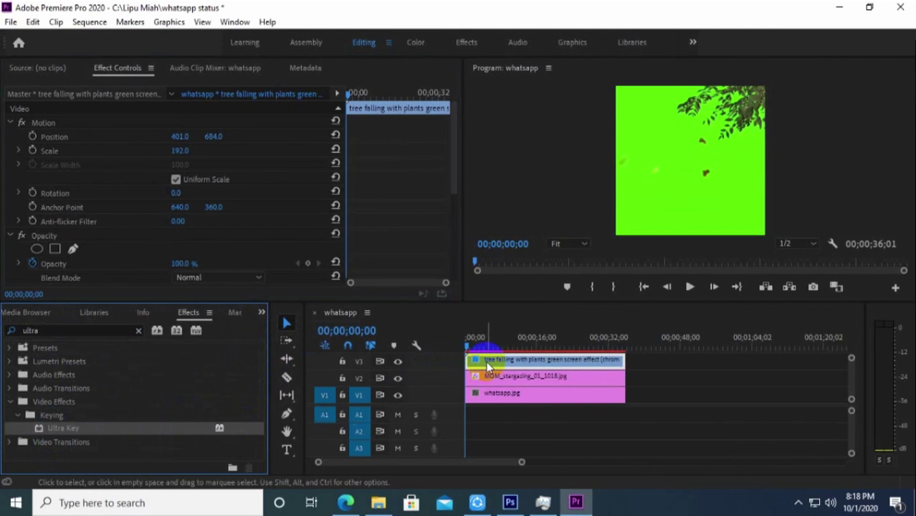
# Step: Sample the clip's green background as the Ultra Key key color and briefly play back the keyed composite
pyautogui.scroll(-5, 437, 187)
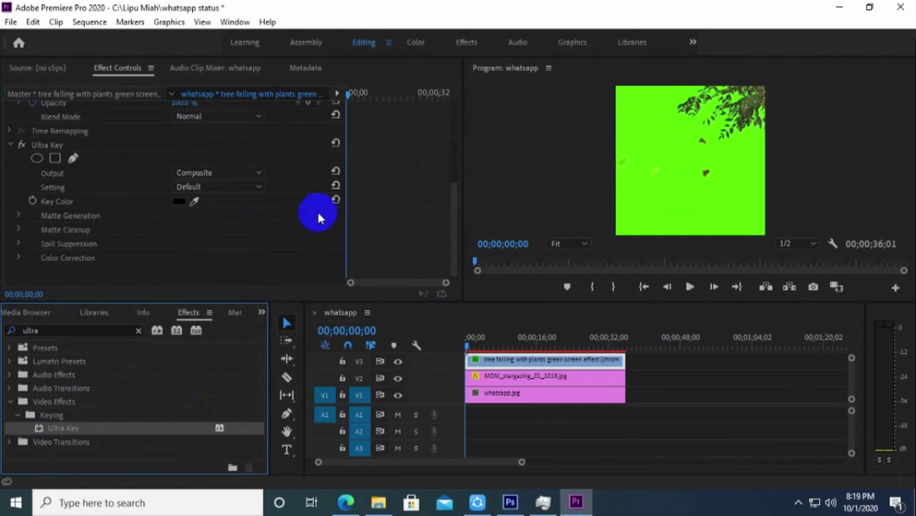
pyautogui.click(194, 200)
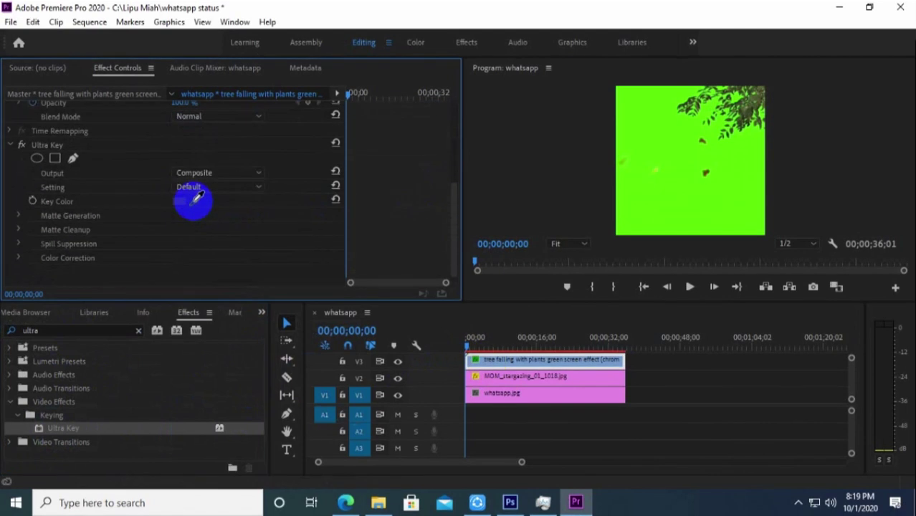
pyautogui.moveTo(194, 201); pyautogui.dragTo(655, 138)
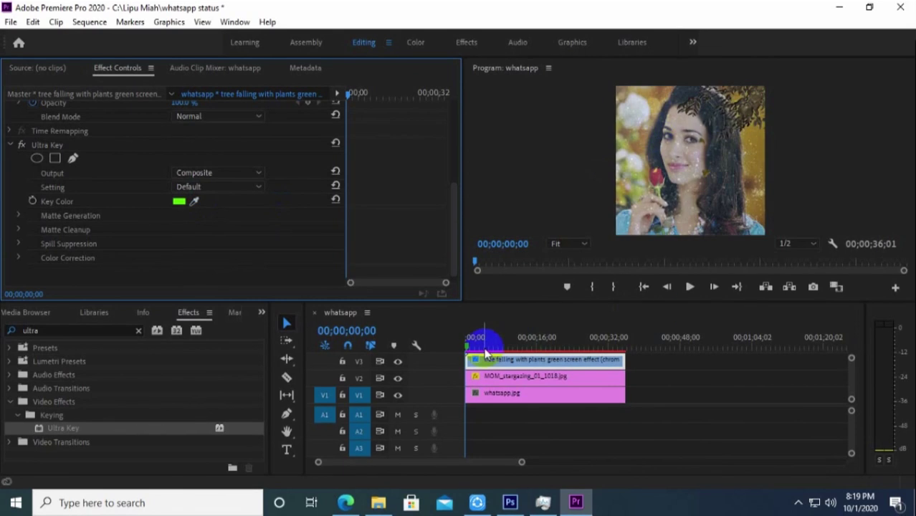
pyautogui.click(688, 287)
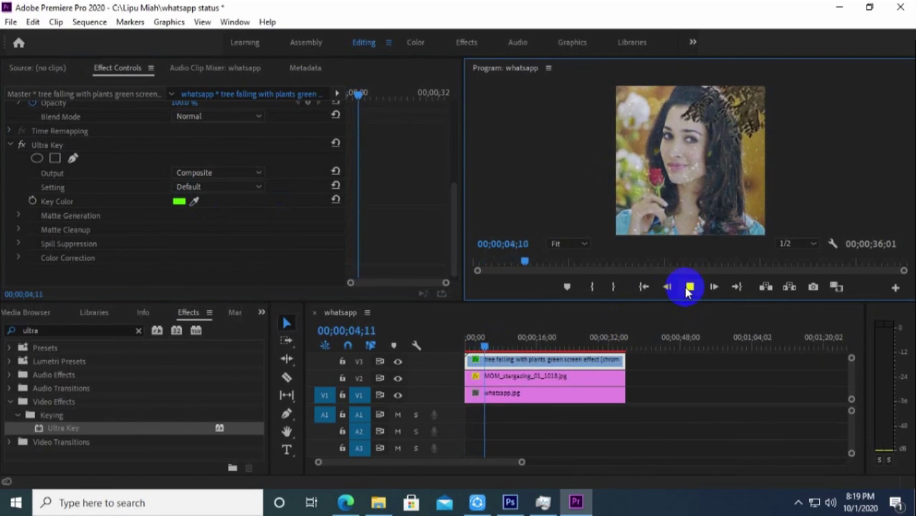
pyautogui.click(688, 287)
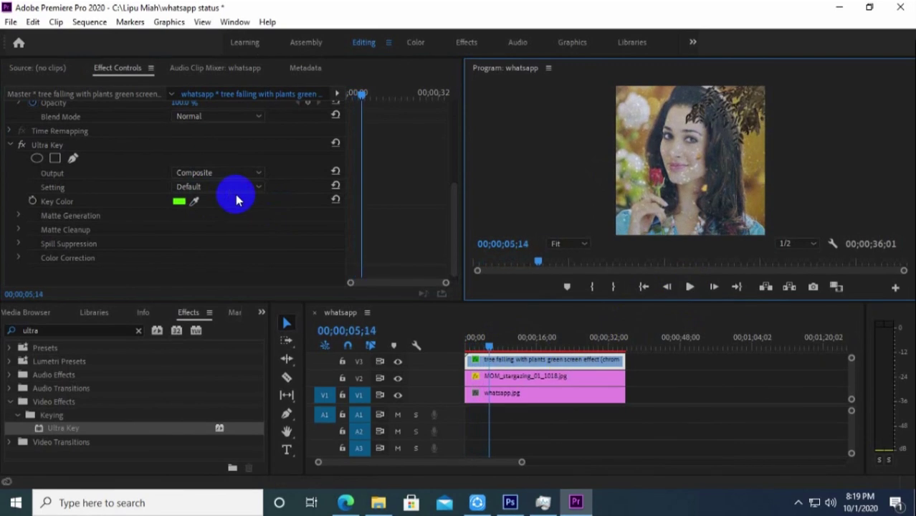
# Step: Set the tree clip's position to -83, 508 so its branches hang across the upper part of the picture
pyautogui.scroll(5, 430, 165)
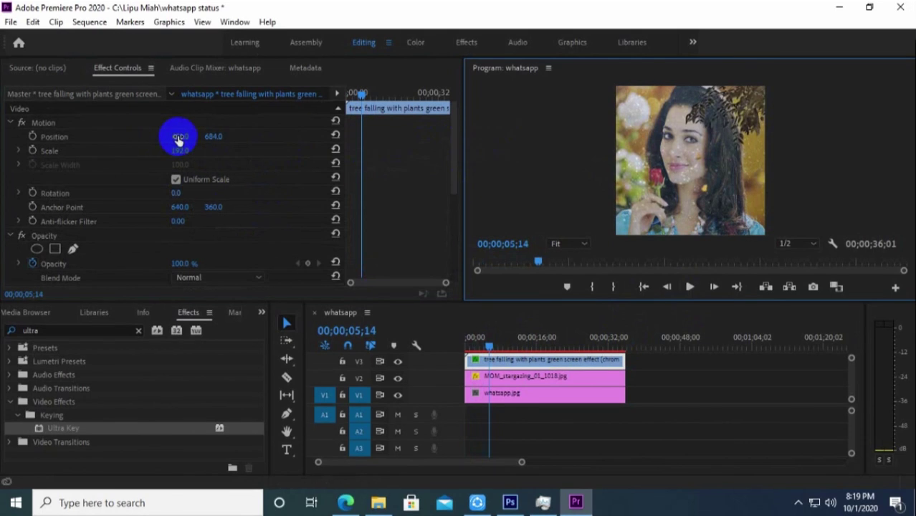
pyautogui.moveTo(179, 139); pyautogui.dragTo(88, 139)
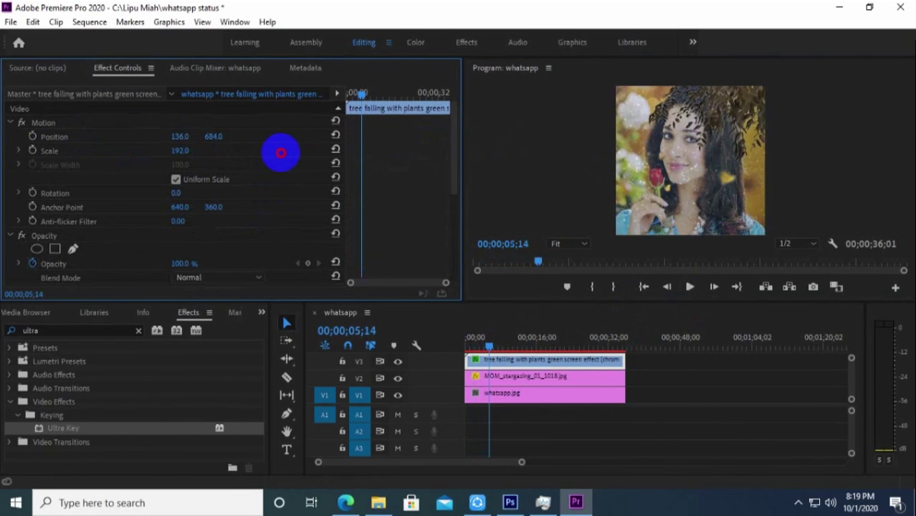
pyautogui.moveTo(280, 153); pyautogui.dragTo(125, 154)
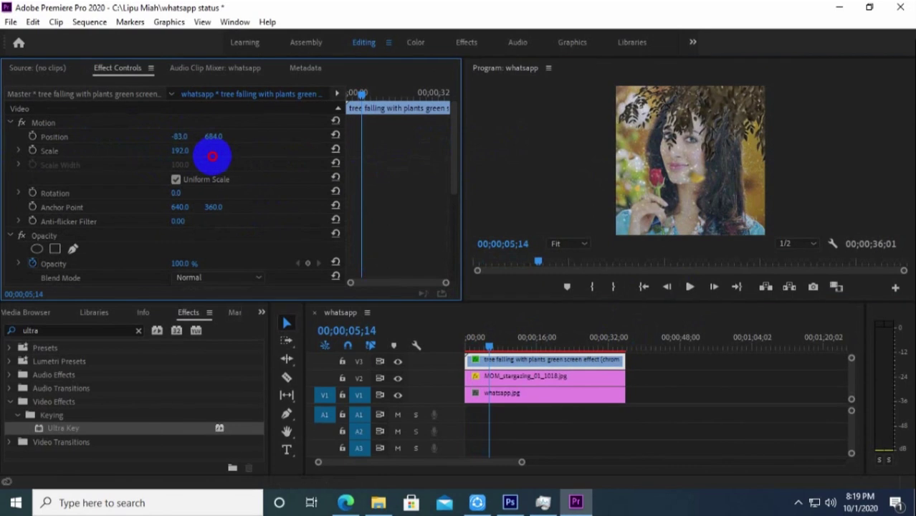
pyautogui.moveTo(212, 156); pyautogui.dragTo(99, 161)
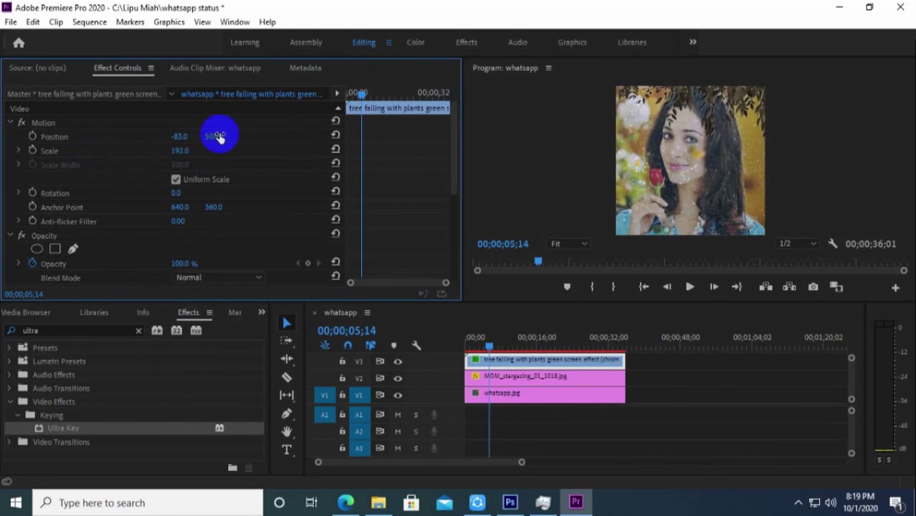
# Step: Play back the sequence to check the repositioned tree overlay, then stop playback
pyautogui.moveTo(491, 347); pyautogui.dragTo(435, 344)
pyautogui.press('space')
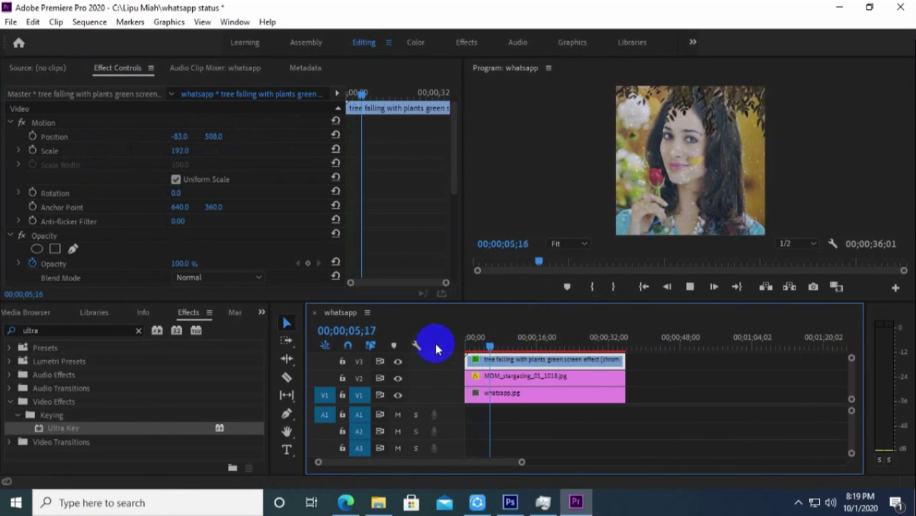
pyautogui.press('space')
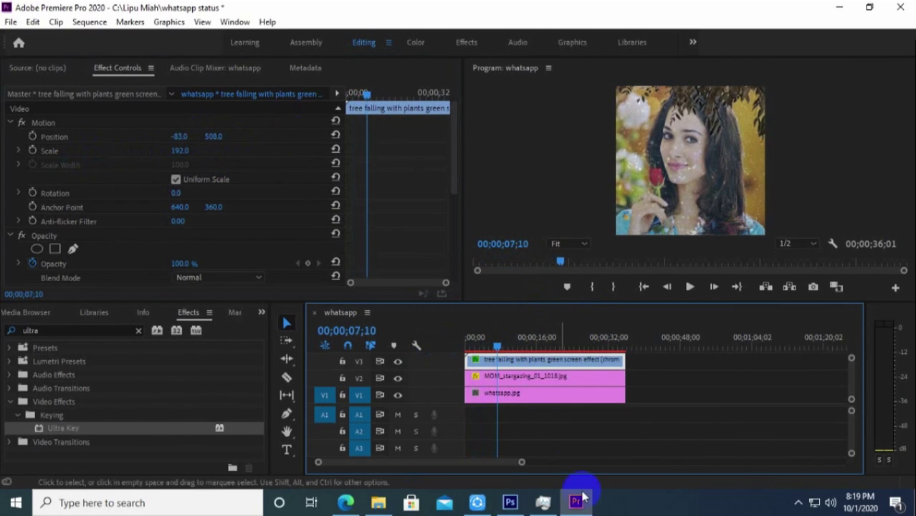
# Step: Switch to the Edge browser and search YouTube for "green screen smoke effect"
pyautogui.click(577, 502)
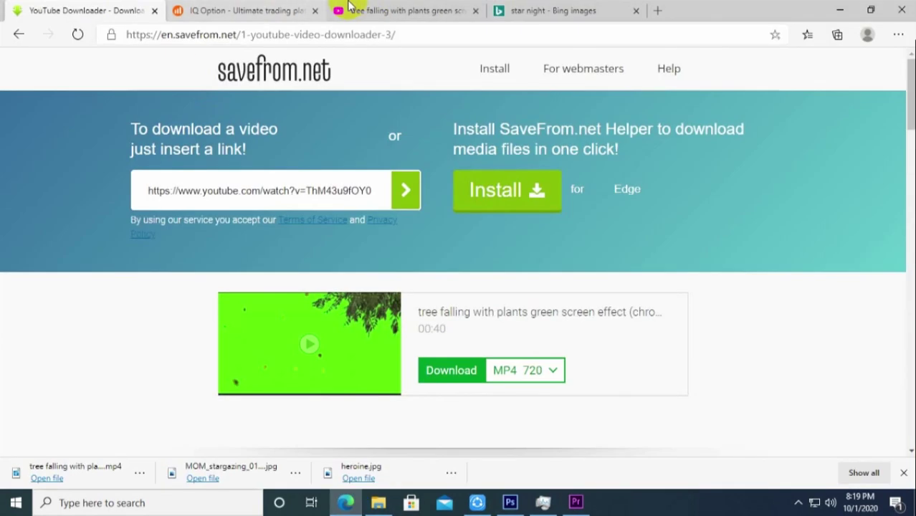
pyautogui.click(349, 5)
pyautogui.click(268, 75)
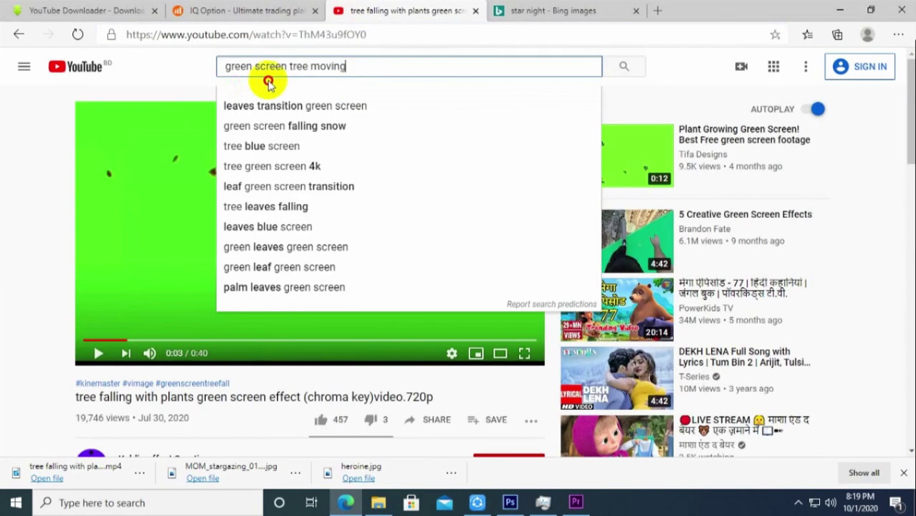
pyautogui.hotkey('ctrl', 'a')
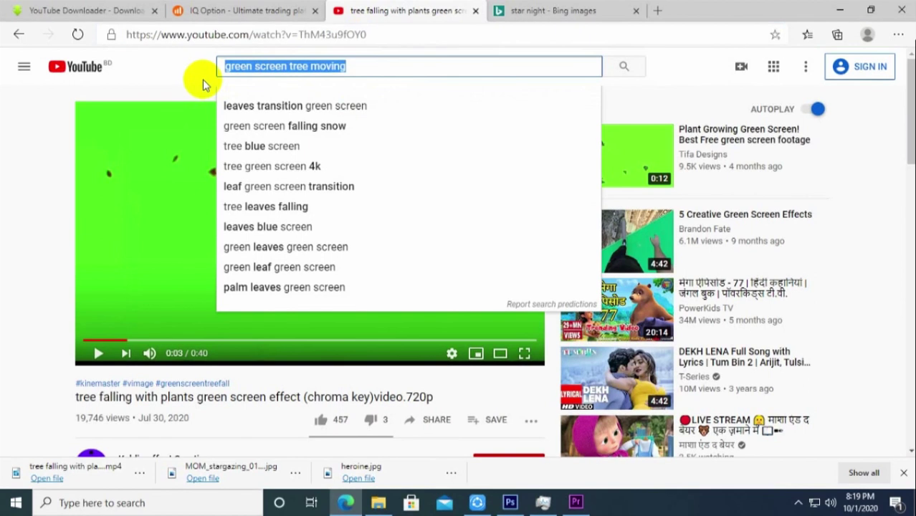
pyautogui.write('green ')
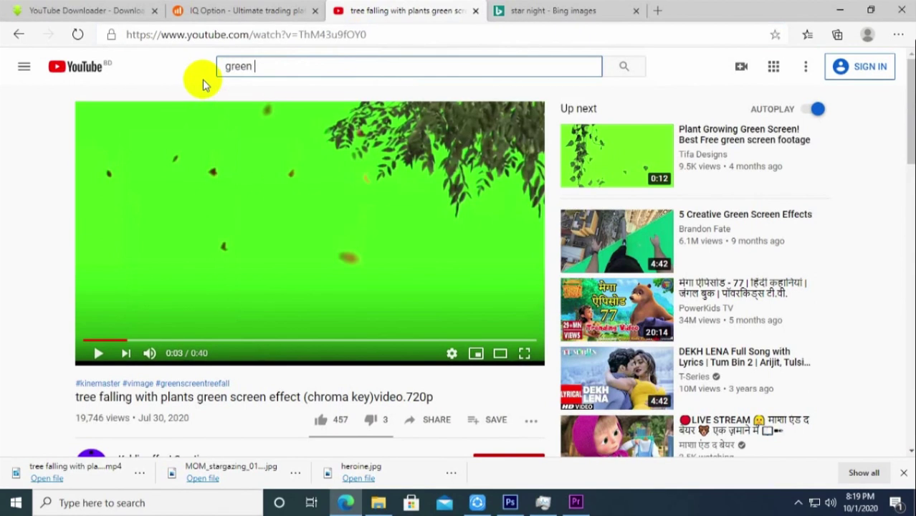
pyautogui.write('scr')
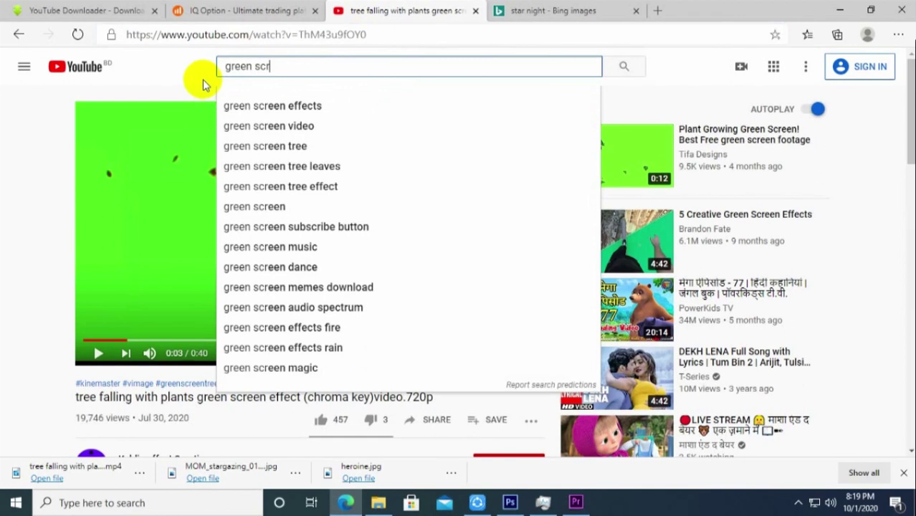
pyautogui.write('een sm')
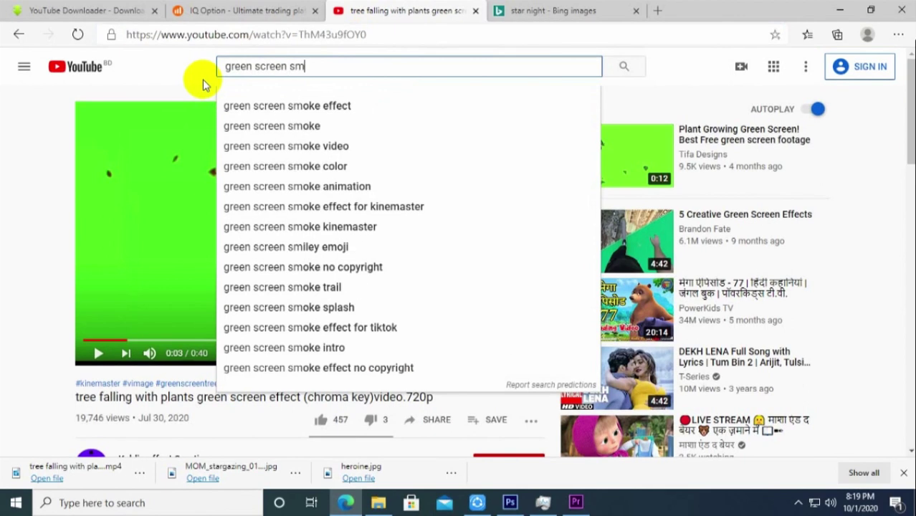
pyautogui.press('Down')
pyautogui.press('Return')
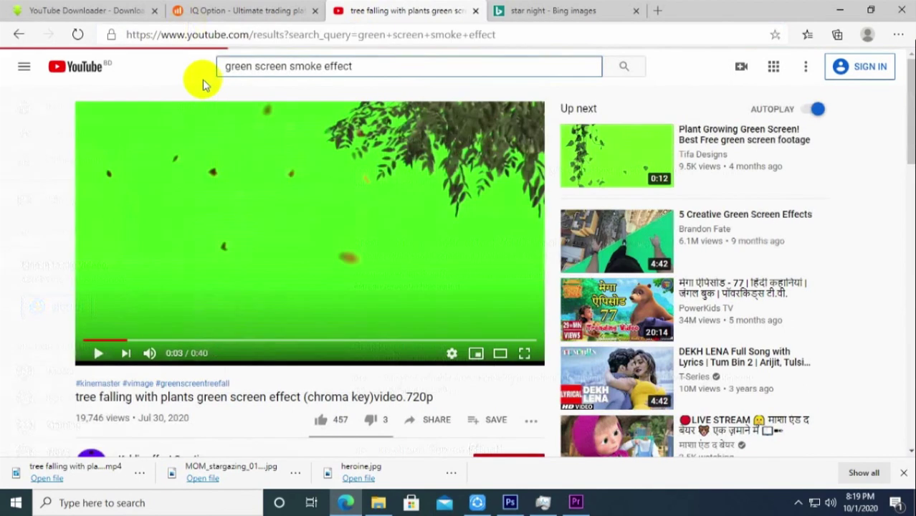
# Step: Open the "Smoke Green Screen Background HD" video and copy its web address
pyautogui.click(271, 179)
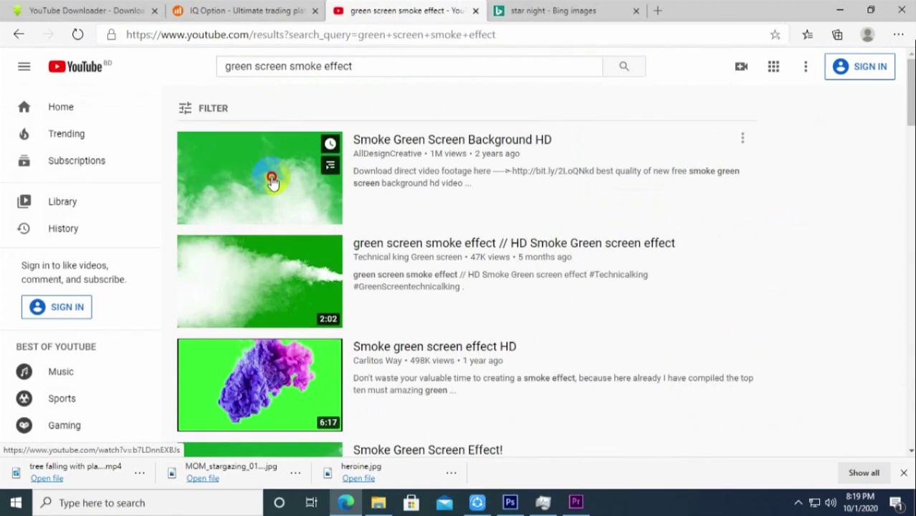
pyautogui.click(98, 353)
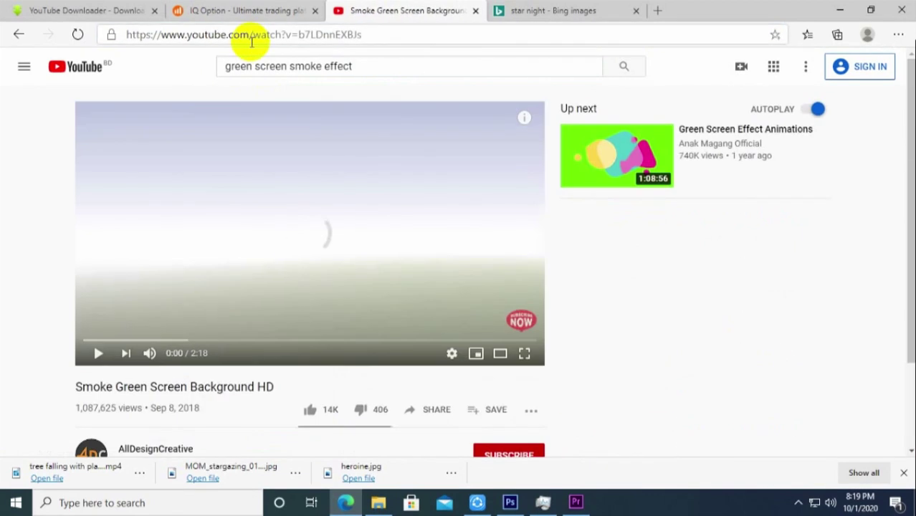
pyautogui.click(251, 42)
pyautogui.hotkey('ctrl', 'c')
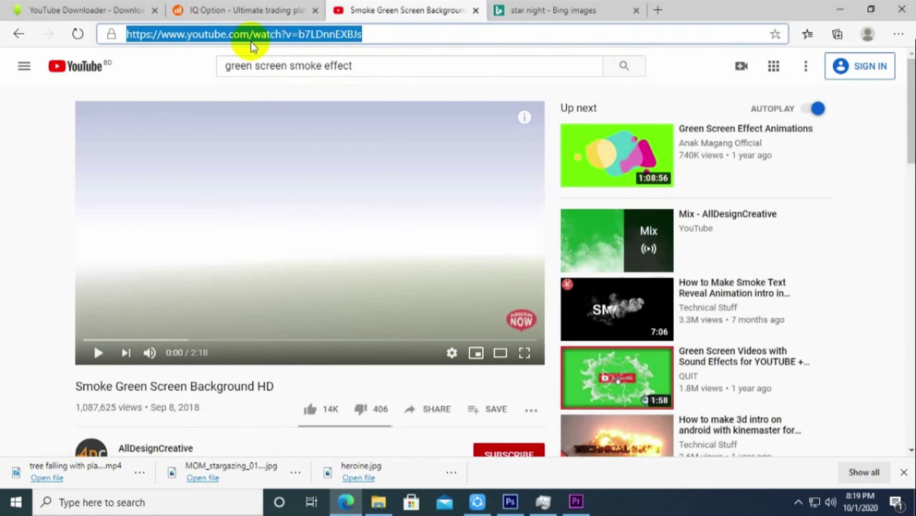
# Step: Submit the copied video link on savefrom.net and download the smoke green-screen video as MP4
pyautogui.click(85, 9)
pyautogui.click(315, 189)
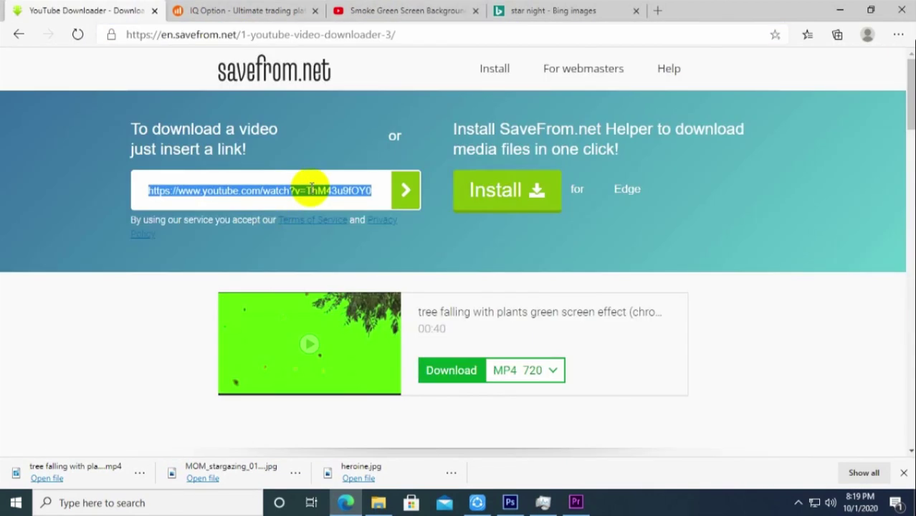
pyautogui.hotkey('ctrl', 'v')
pyautogui.click(407, 191)
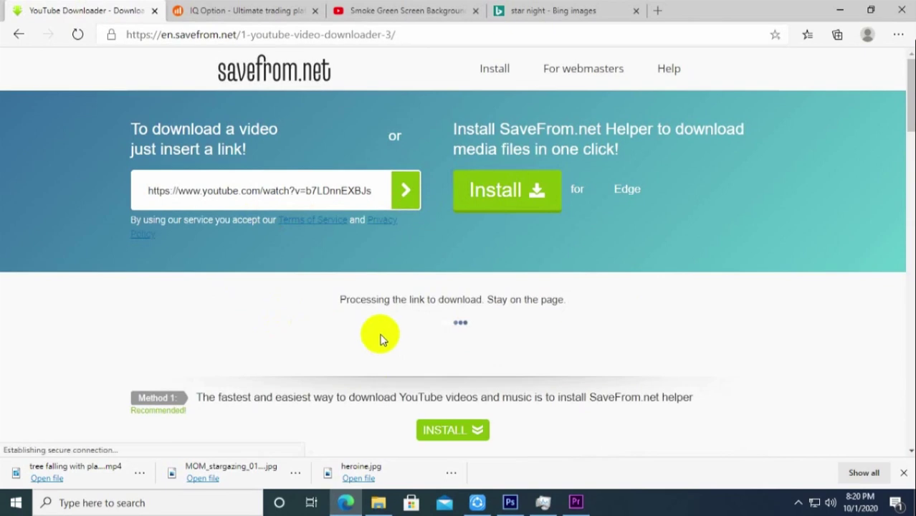
pyautogui.click(446, 371)
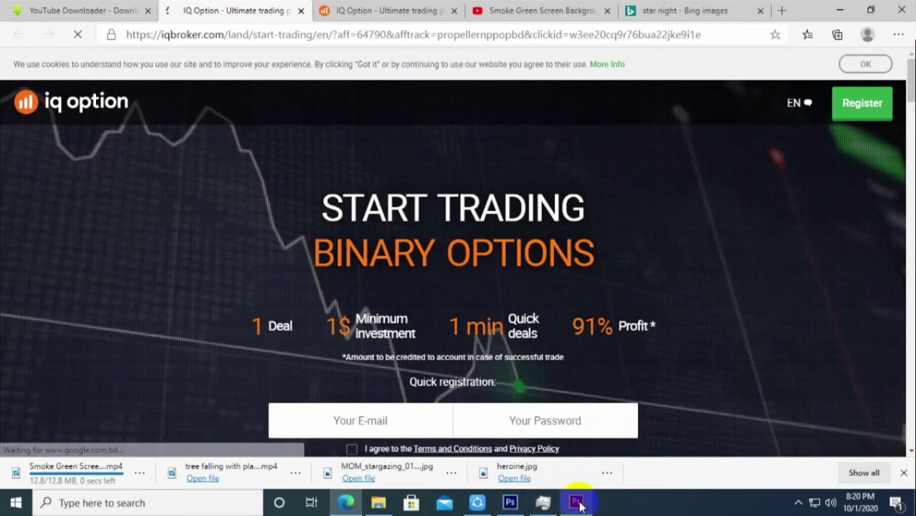
# Step: Switch back to Premiere Pro and import "Smoke Green Screen Background HD" from Downloads into the project
pyautogui.click(575, 502)
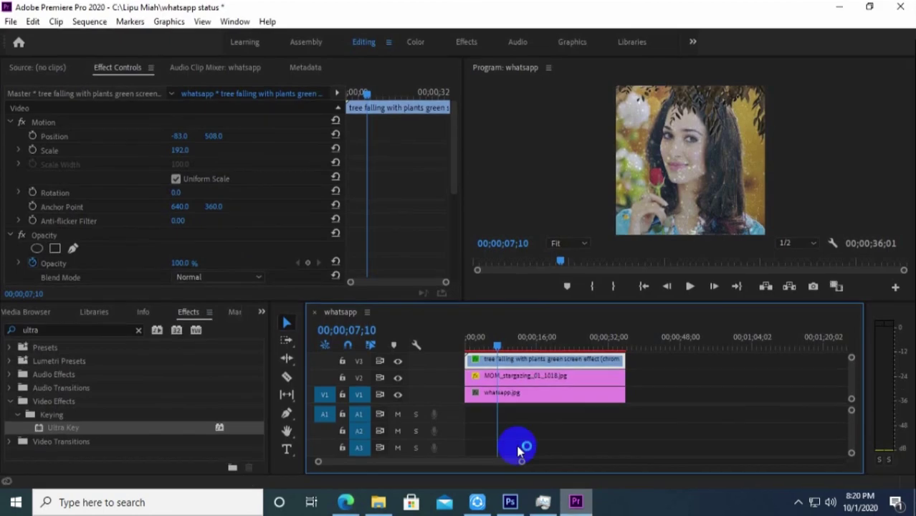
pyautogui.click(261, 312)
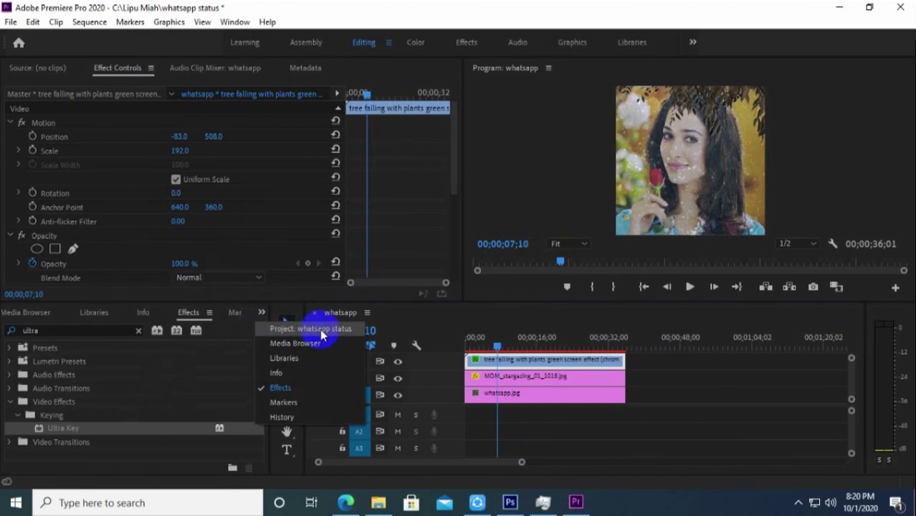
pyautogui.click(315, 329)
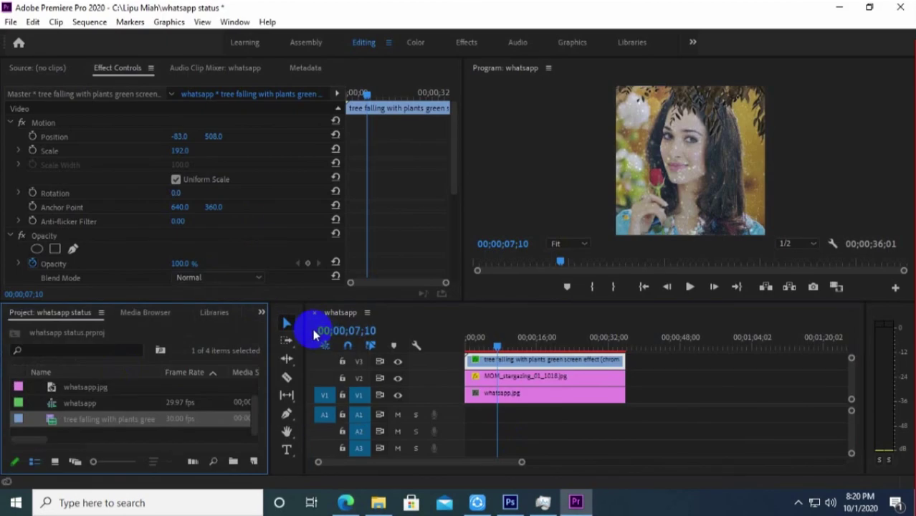
pyautogui.doubleClick(113, 380)
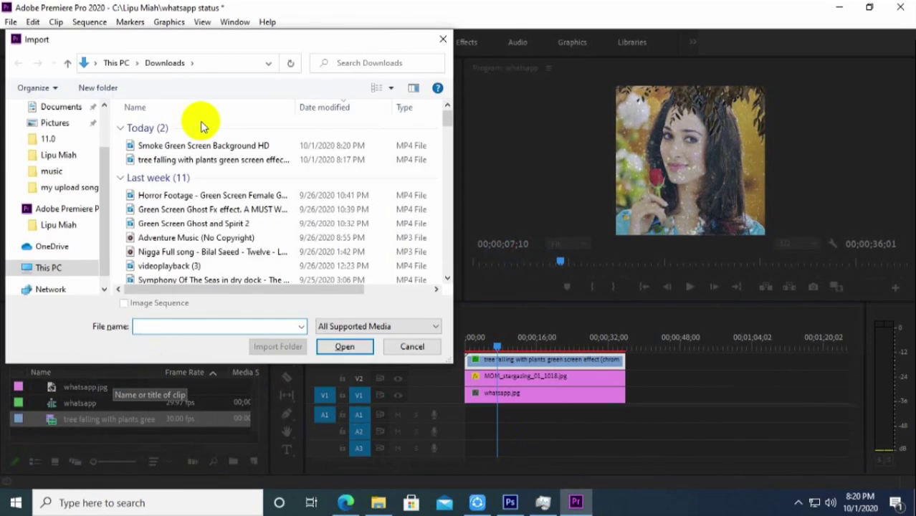
pyautogui.click(199, 146)
pyautogui.click(344, 346)
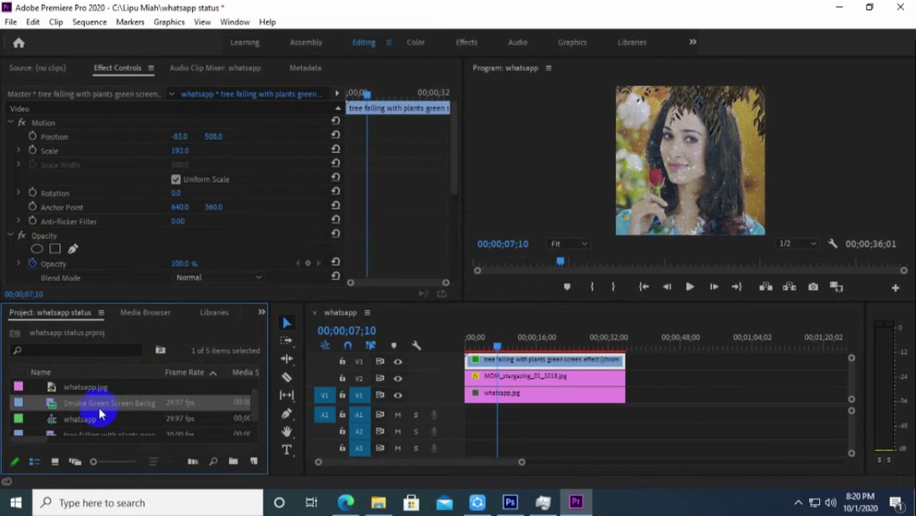
# Step: Try placing the smoke clip on V3 over the tree clip and moving it to V4, and undo both edits
pyautogui.moveTo(96, 406); pyautogui.dragTo(470, 358)
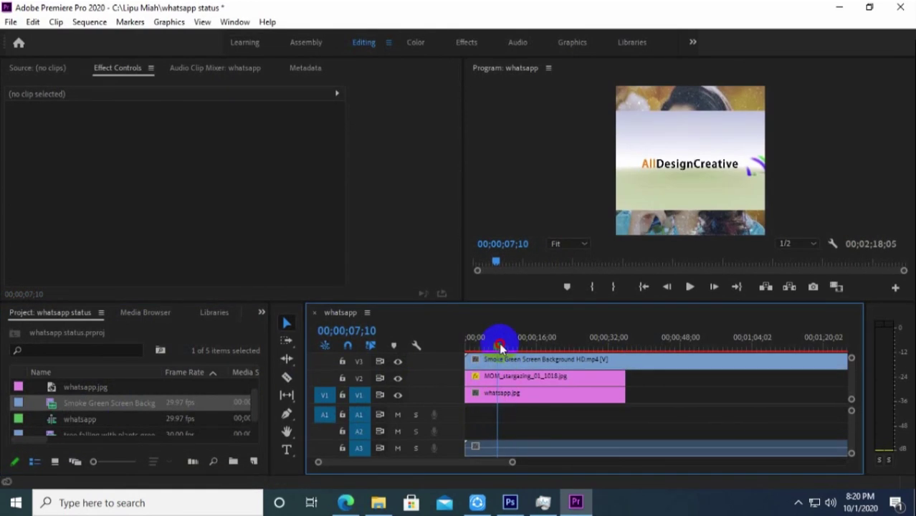
pyautogui.moveTo(497, 346)
pyautogui.mouseDown()
pyautogui.moveTo(505, 344)
pyautogui.moveTo(487, 351)
pyautogui.mouseUp()
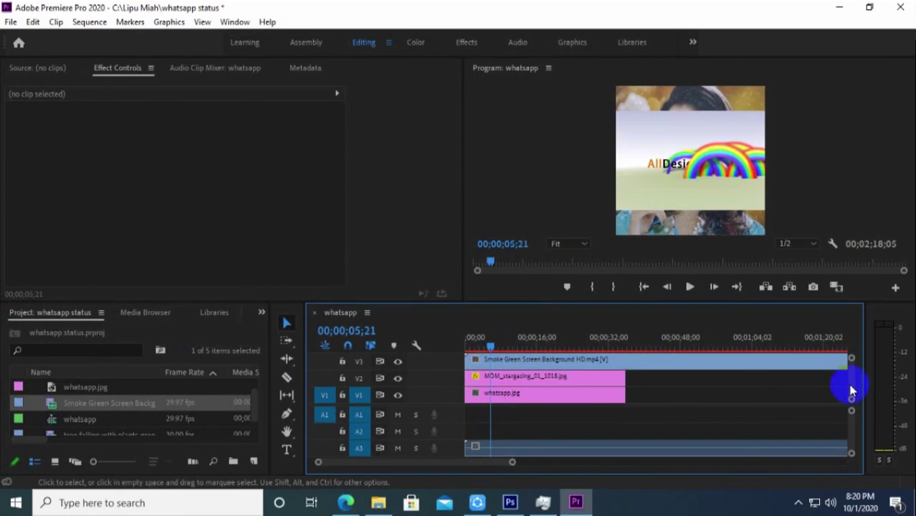
pyautogui.moveTo(851, 399); pyautogui.dragTo(850, 406)
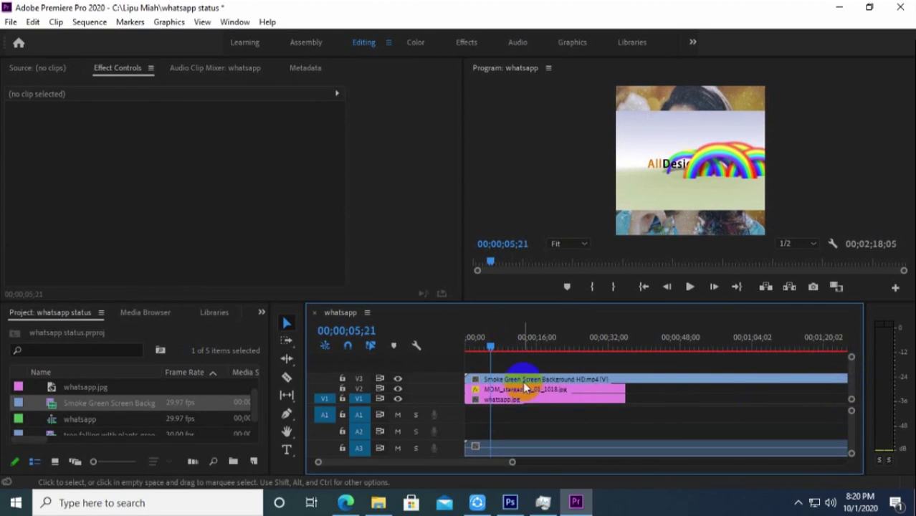
pyautogui.click(506, 444)
pyautogui.moveTo(506, 451); pyautogui.dragTo(492, 363)
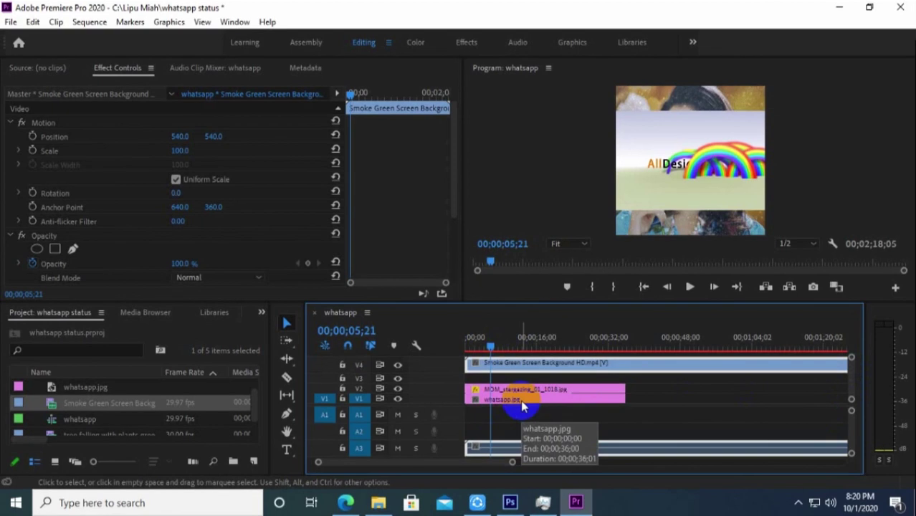
pyautogui.hotkey('ctrl', 'z')
pyautogui.hotkey('ctrl', 'z')
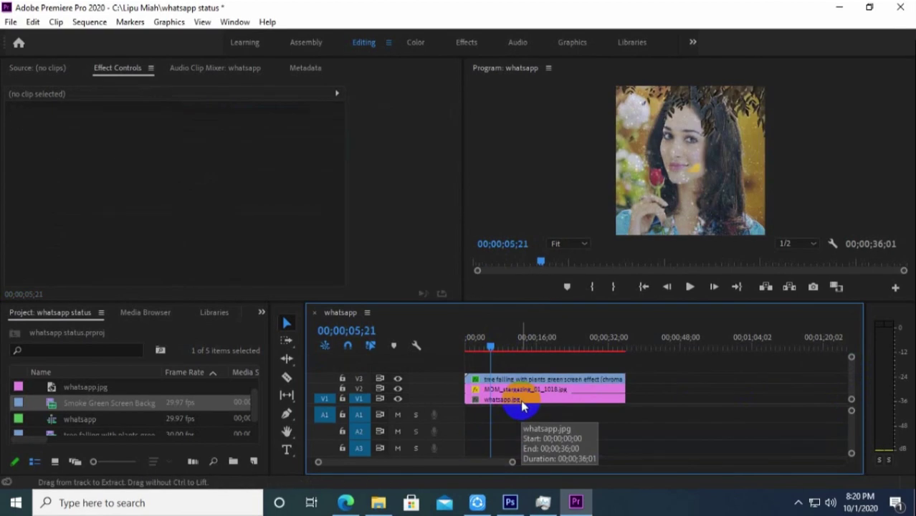
# Step: Place the smoke clip on a new V4 track above the tree clip, starting at the beginning of the sequence
pyautogui.click(95, 406)
pyautogui.moveTo(95, 405); pyautogui.dragTo(492, 365)
pyautogui.click(494, 364)
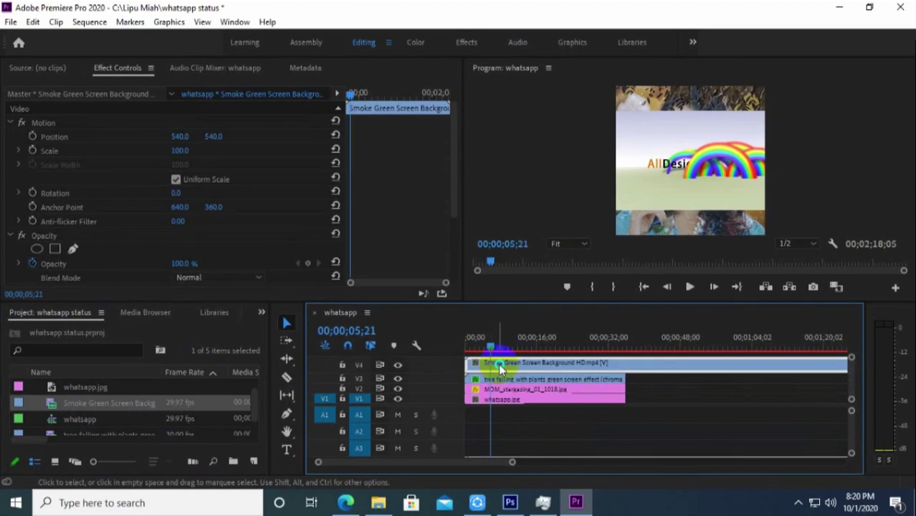
# Step: Unlink the smoke clip's audio from its video and delete the audio on A4
pyautogui.rightClick(500, 363)
pyautogui.click(534, 236)
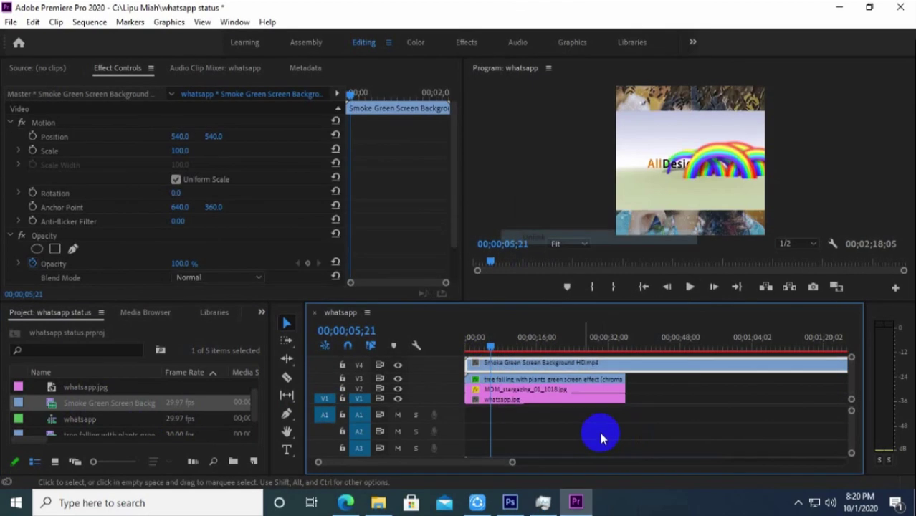
pyautogui.scroll(3, 574, 430)
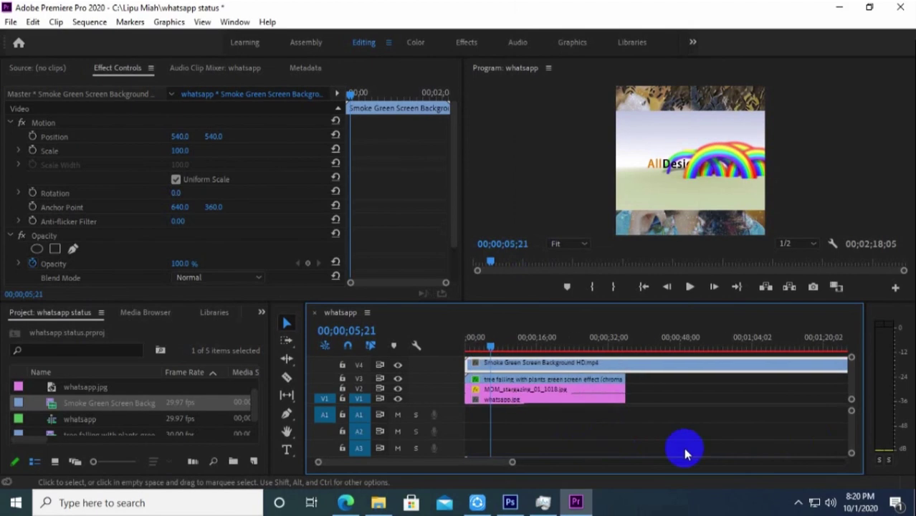
pyautogui.moveTo(852, 414)
pyautogui.mouseDown()
pyautogui.moveTo(860, 420)
pyautogui.moveTo(854, 396)
pyautogui.mouseUp()
pyautogui.click(518, 445)
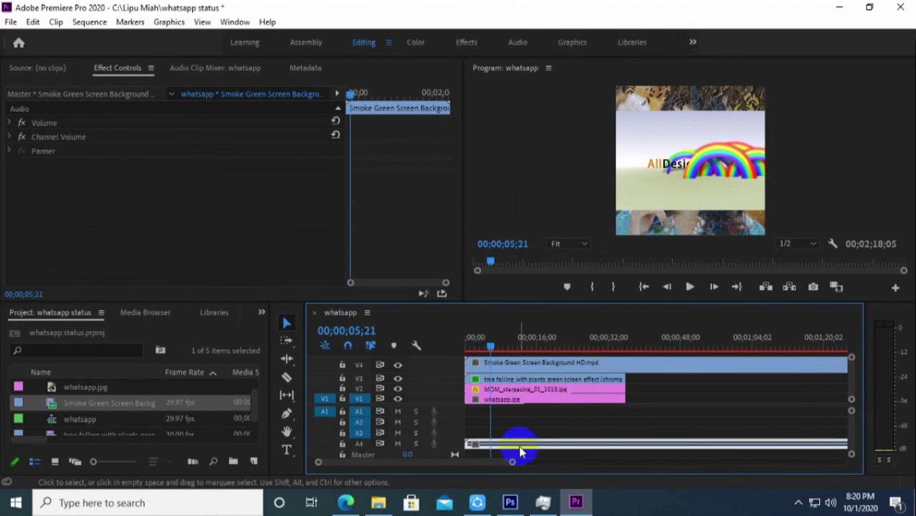
pyautogui.press('Delete')
# Step: Cut the smoke clip on V4 at 00;00;14;25 and delete the intro part before the cut
pyautogui.moveTo(482, 356); pyautogui.dragTo(532, 364)
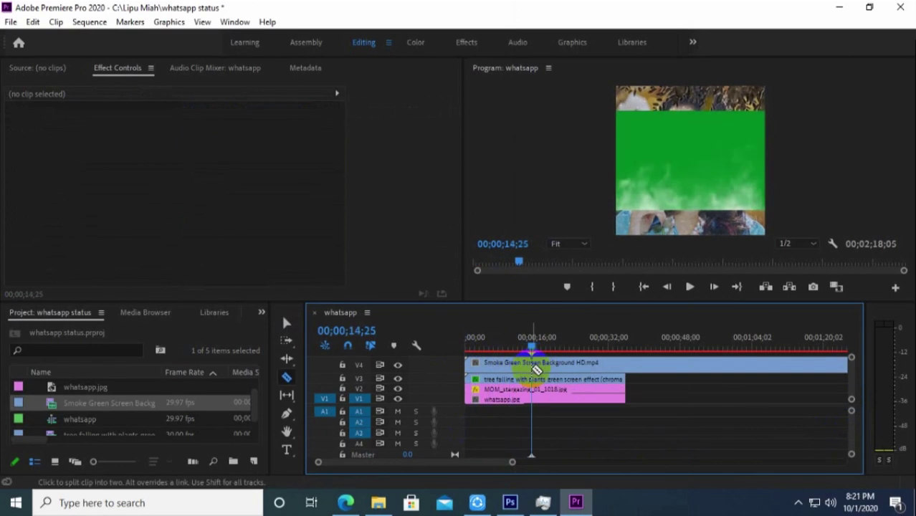
pyautogui.click(532, 364)
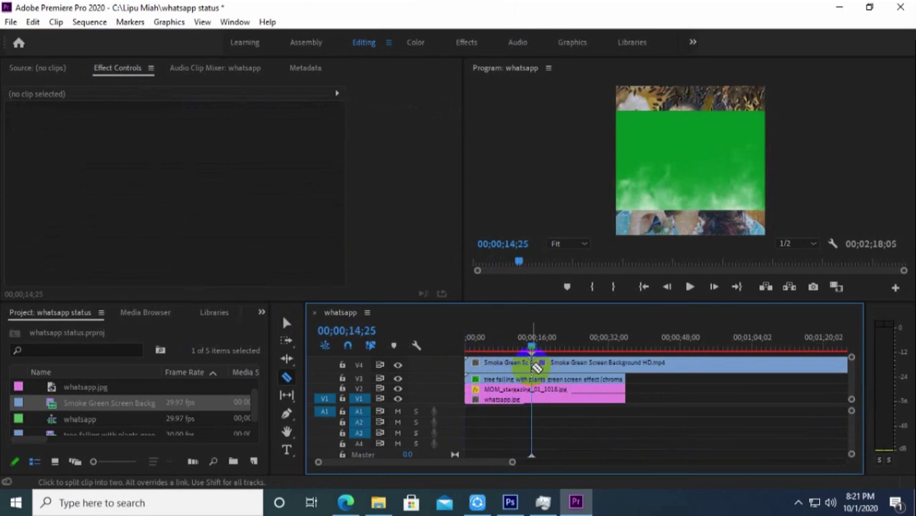
pyautogui.click(288, 323)
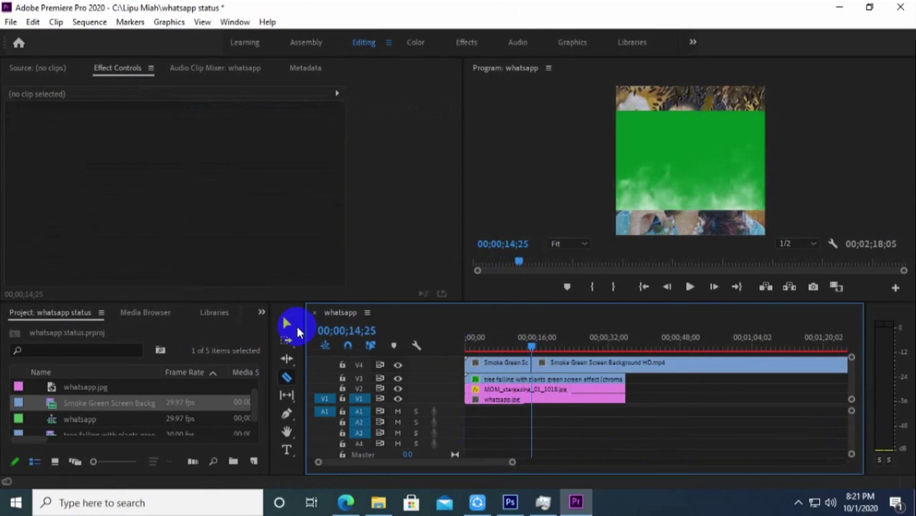
pyautogui.click(511, 365)
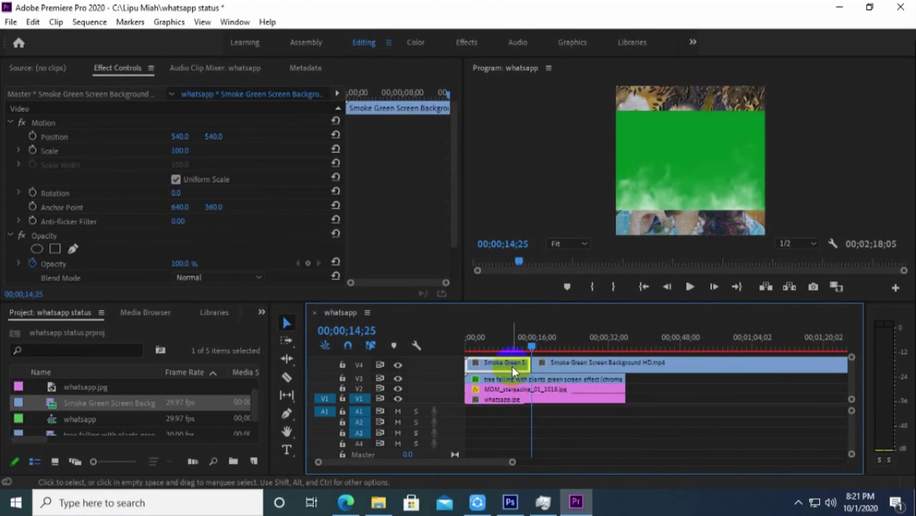
pyautogui.press('Delete')
# Step: Move the remaining smoke clip to the sequence start and set its vertical position to 740
pyautogui.moveTo(575, 364); pyautogui.dragTo(453, 348)
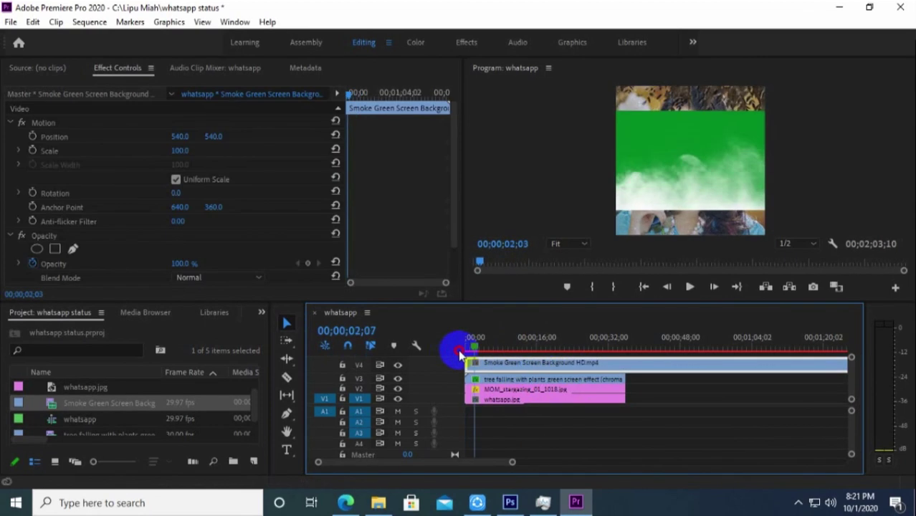
pyautogui.click(214, 137)
pyautogui.moveTo(214, 136)
pyautogui.mouseDown()
pyautogui.moveTo(357, 170)
pyautogui.moveTo(218, 137)
pyautogui.mouseUp()
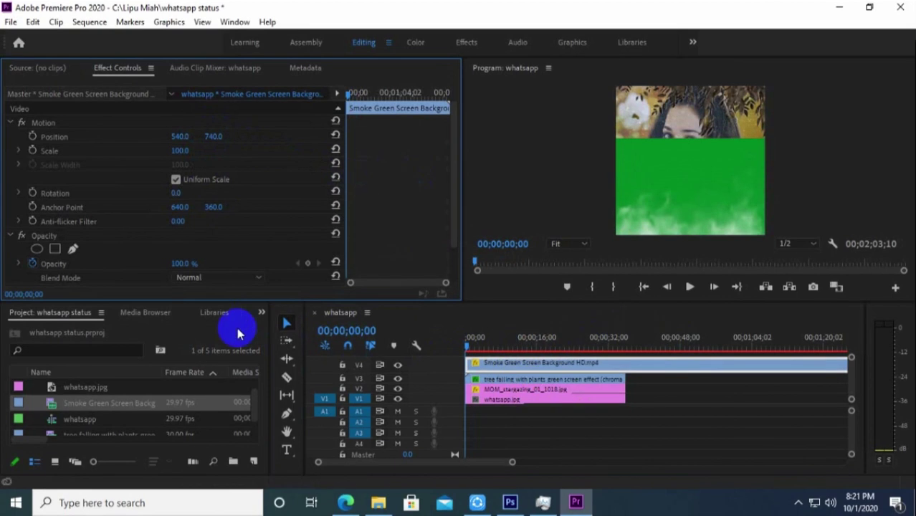
# Step: Apply the Ultra Key effect to the smoke clip on V4
pyautogui.click(260, 312)
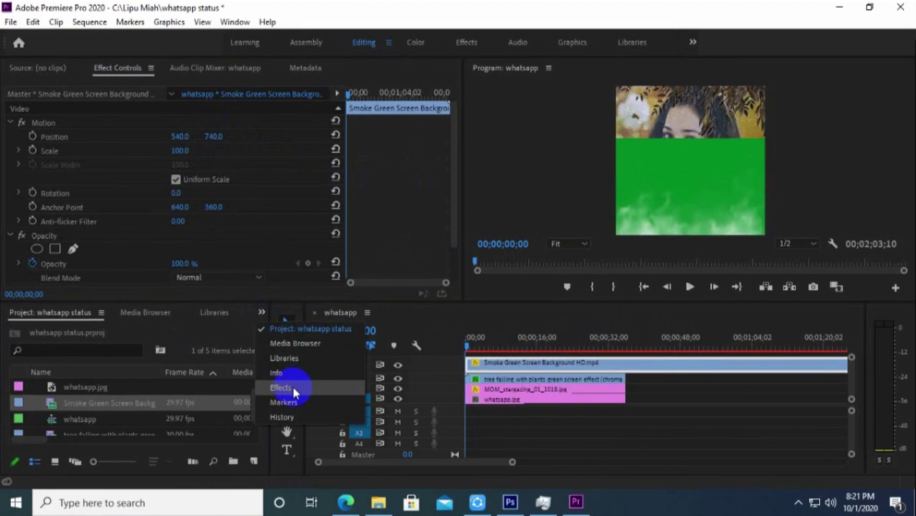
pyautogui.click(294, 388)
pyautogui.click(66, 430)
pyautogui.moveTo(64, 433); pyautogui.dragTo(499, 369)
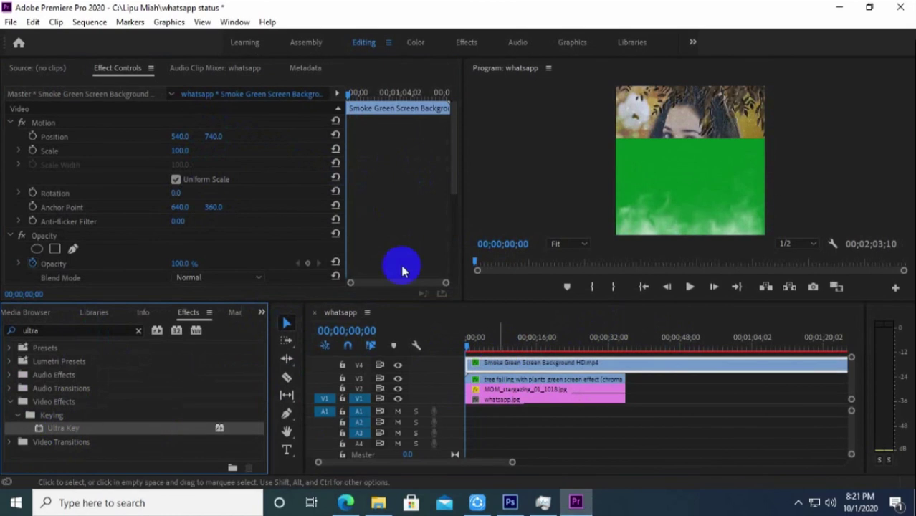
# Step: Sample the smoke clip's green background as the Ultra Key key color and check the keyed result further along the sequence
pyautogui.scroll(-5, 401, 188)
pyautogui.moveTo(194, 215); pyautogui.dragTo(642, 167)
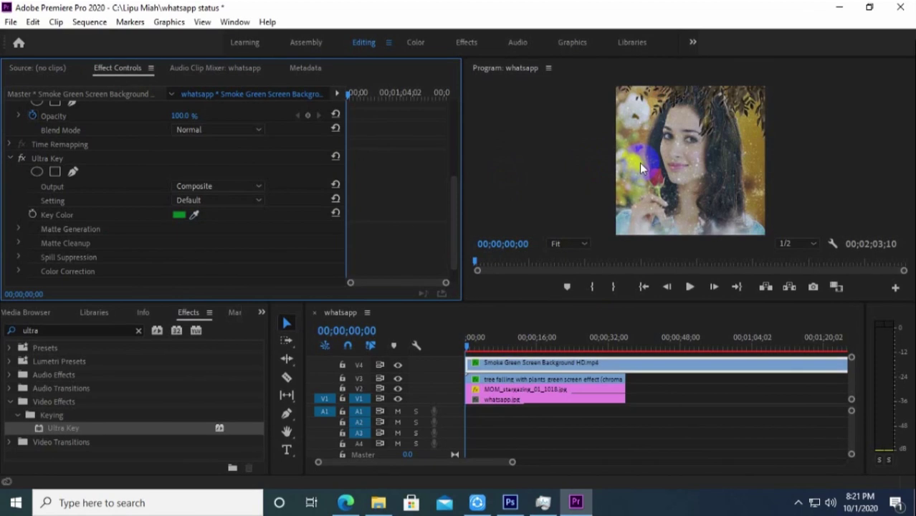
pyautogui.moveTo(473, 337); pyautogui.dragTo(607, 359)
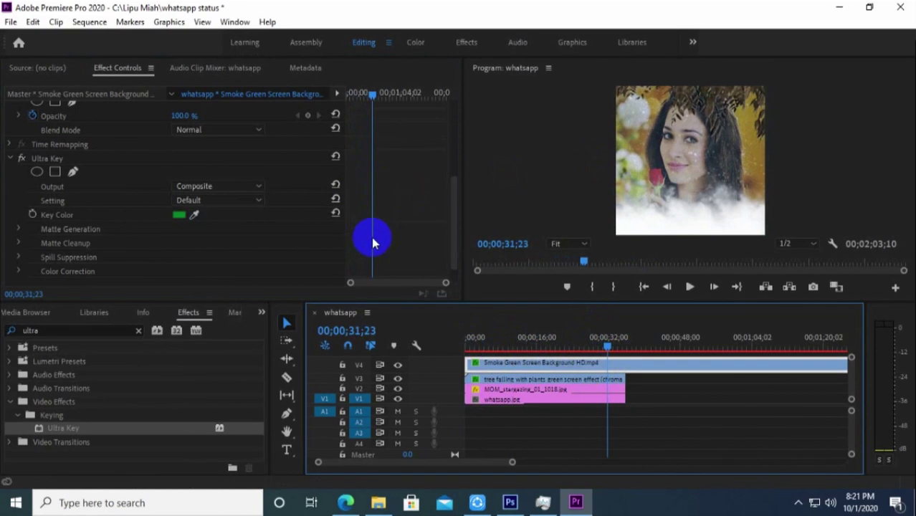
# Step: Lower the smoke clip's opacity to 47% at 00;00;31;23 and preview the sequence from the start
pyautogui.scroll(2, 420, 213)
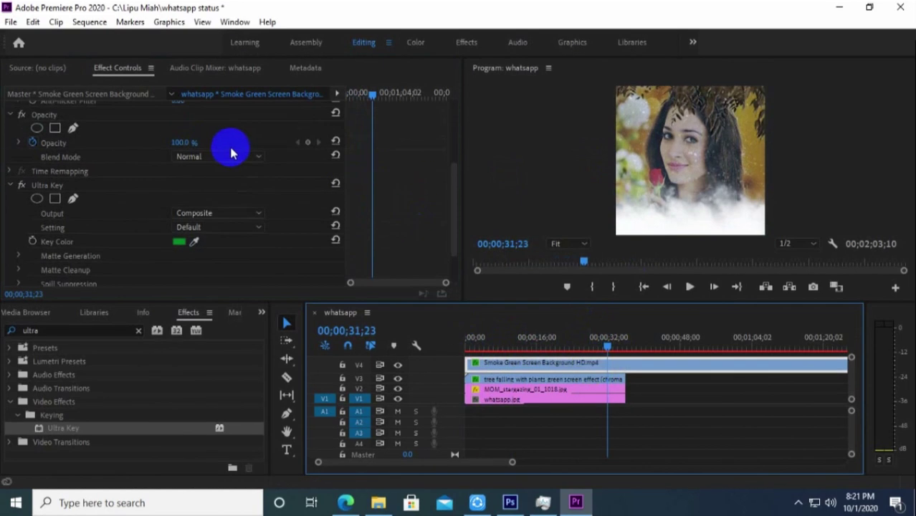
pyautogui.click(175, 145)
pyautogui.moveTo(174, 146); pyautogui.dragTo(149, 160)
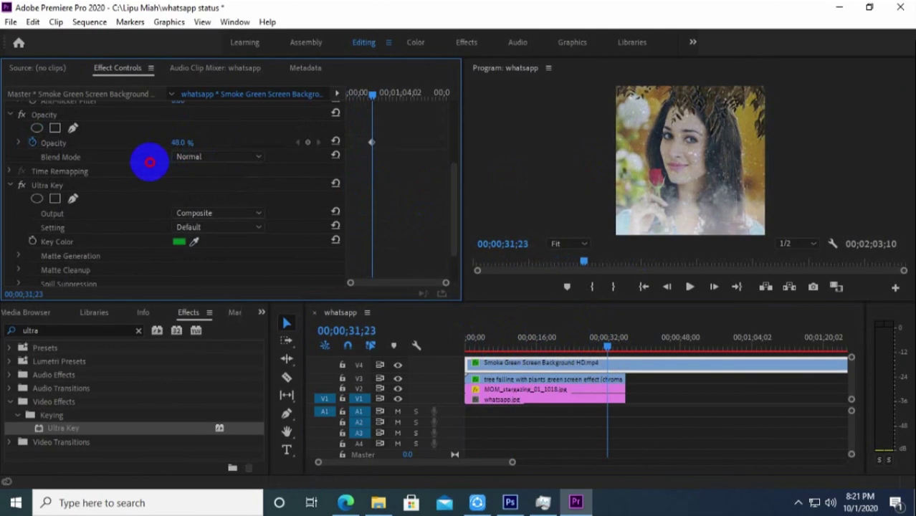
pyautogui.moveTo(607, 345); pyautogui.dragTo(389, 352)
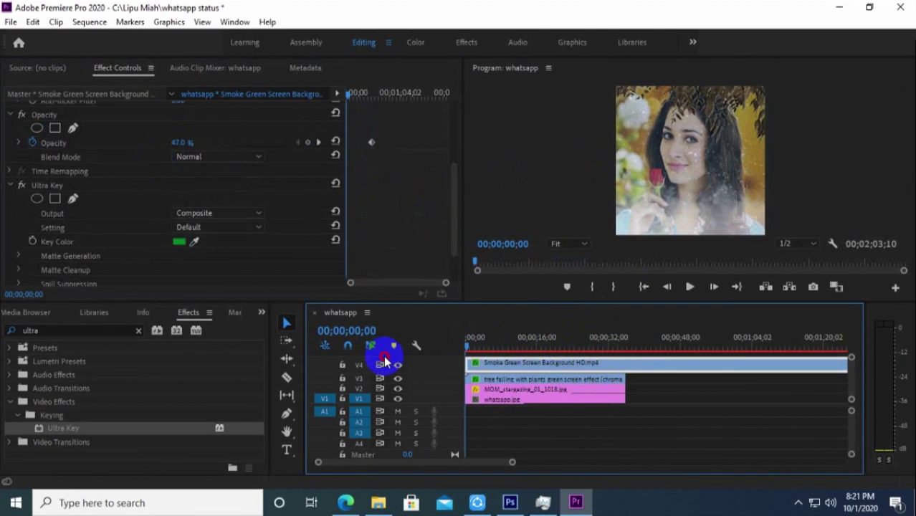
pyautogui.press('space')
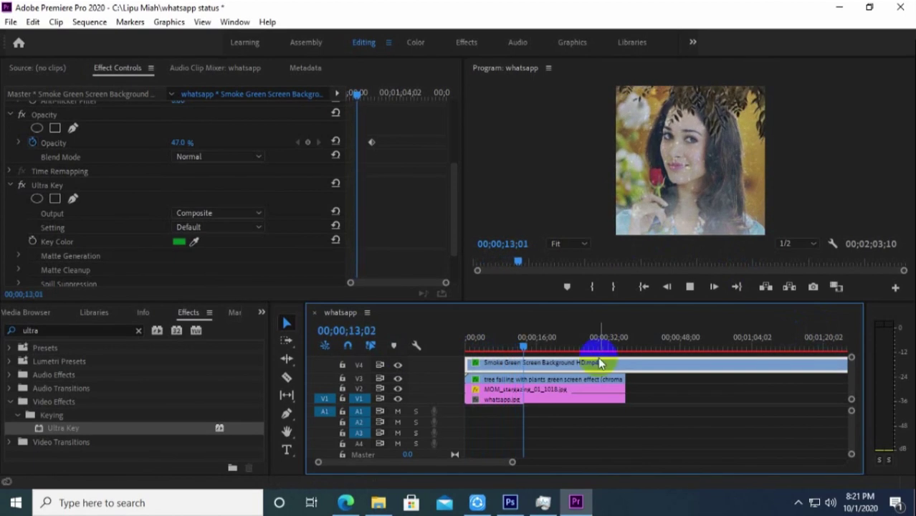
# Step: Cut the smoke clip on V4 at 00;00;36;03, where the other clips end, and delete the part after the cut
pyautogui.moveTo(525, 347); pyautogui.dragTo(628, 361)
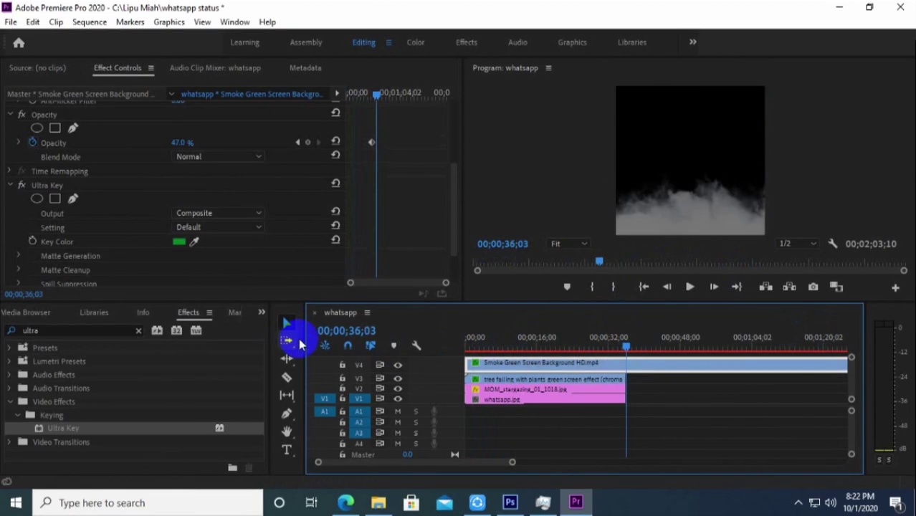
pyautogui.click(287, 379)
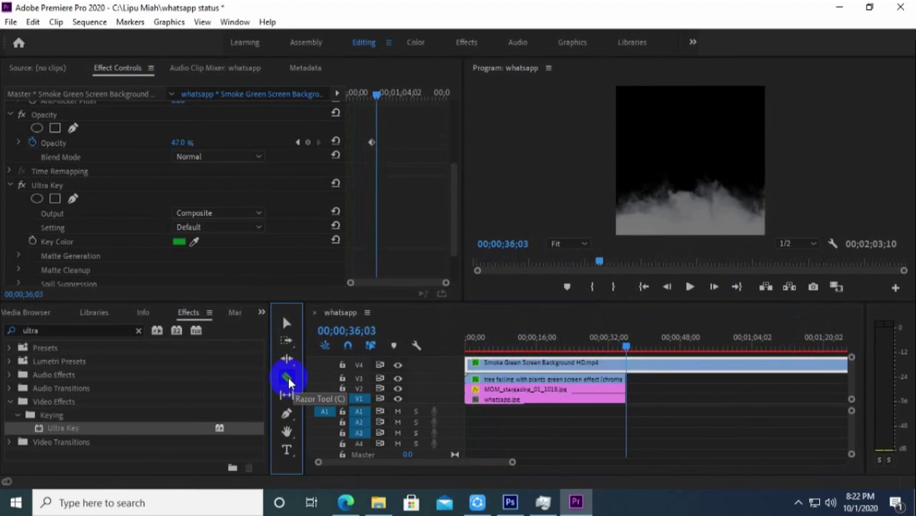
pyautogui.click(631, 366)
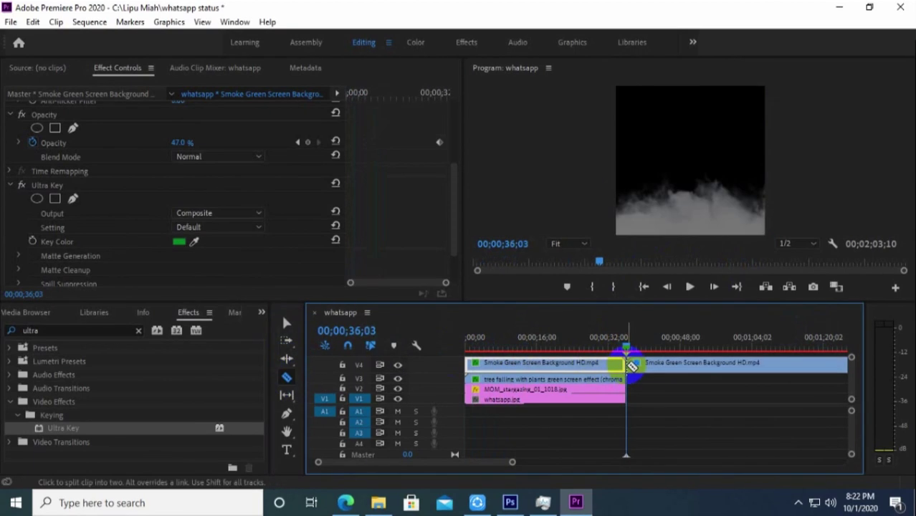
pyautogui.click(286, 322)
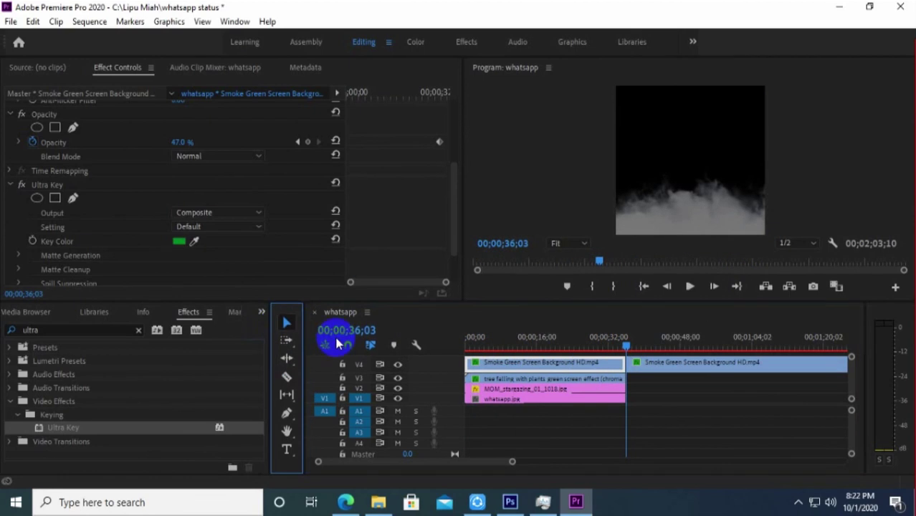
pyautogui.click(700, 364)
pyautogui.press('Delete')
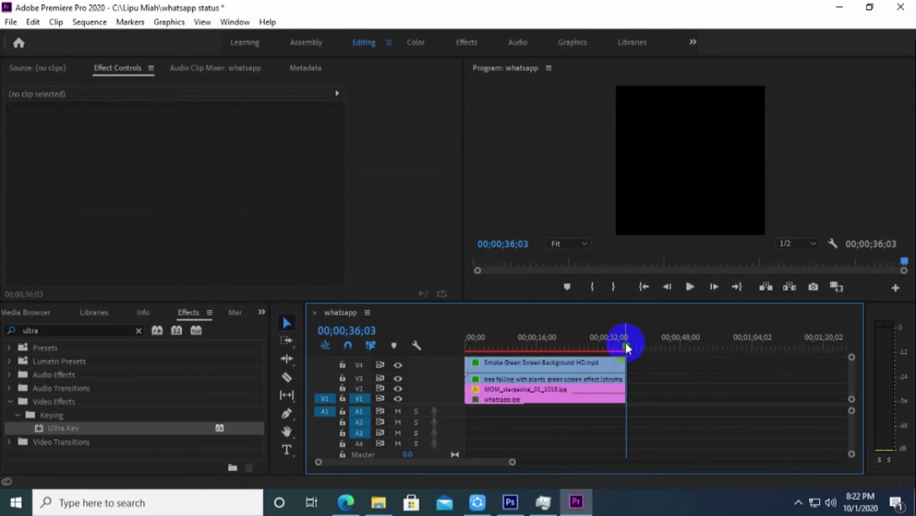
# Step: Play the sequence from the start to check the combined overlays, and return the playhead to 00;00;00;00
pyautogui.moveTo(628, 344); pyautogui.dragTo(429, 352)
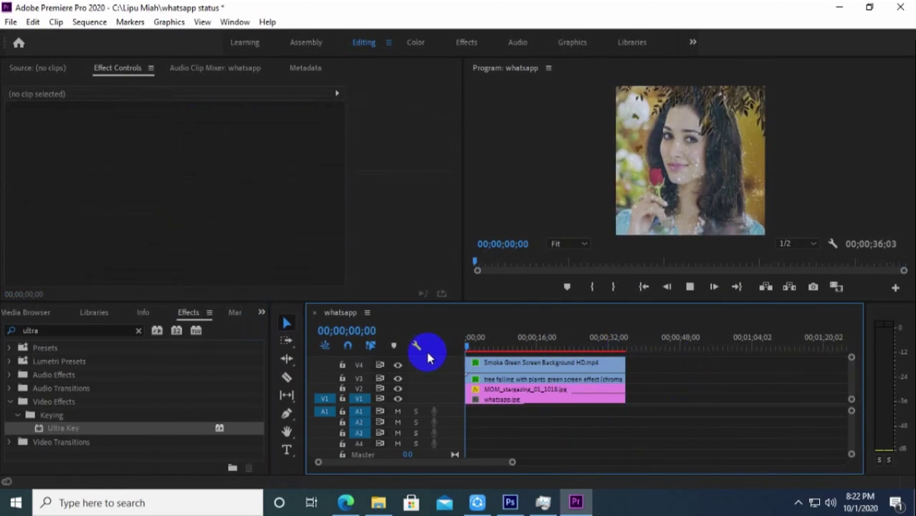
pyautogui.press('space')
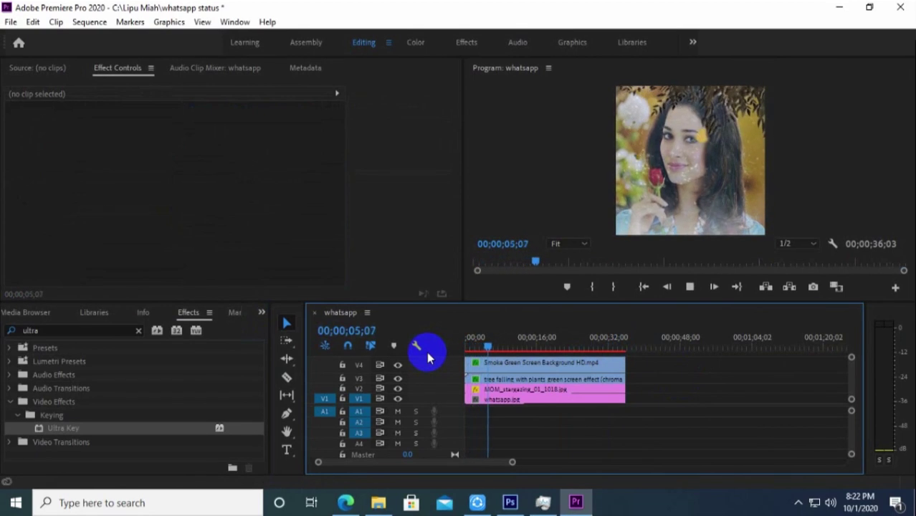
pyautogui.press('space')
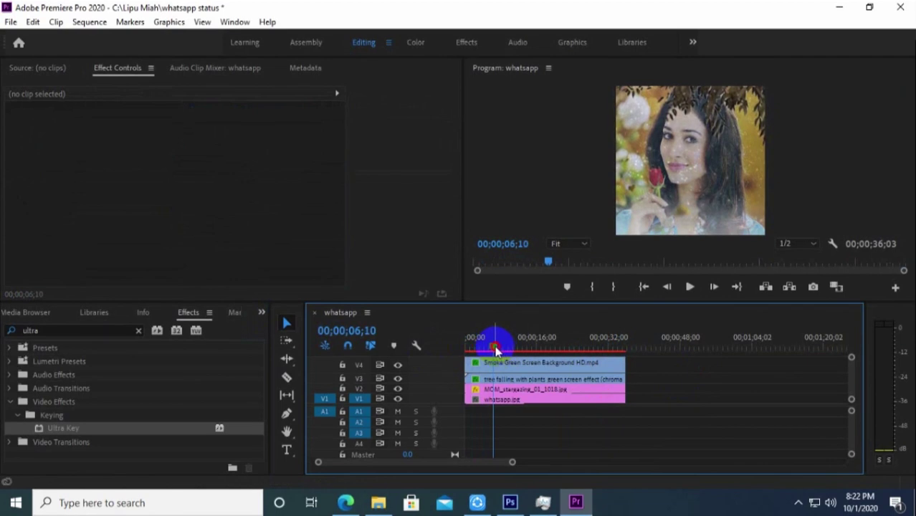
pyautogui.moveTo(491, 338); pyautogui.dragTo(446, 342)
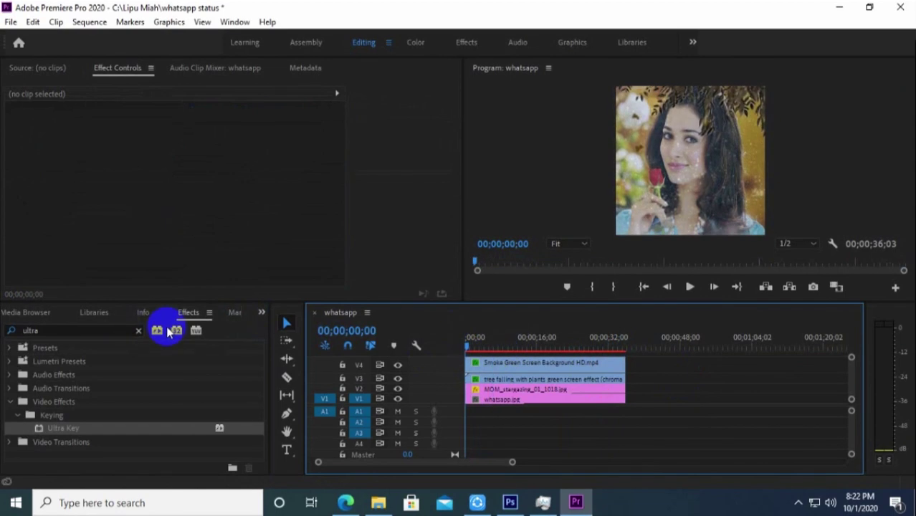
# Step: Show the project's media list and add the text "Song: Magic Haker" across the picture at the sequence start
pyautogui.click(263, 313)
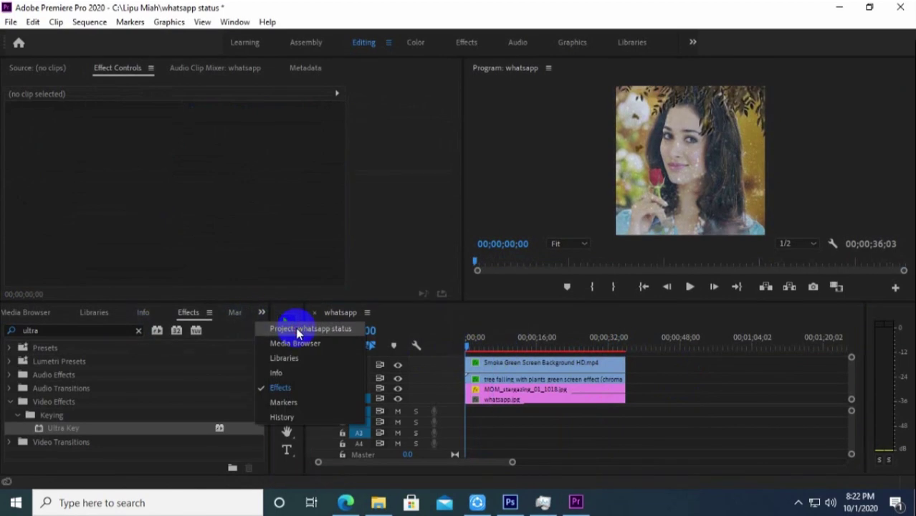
pyautogui.click(297, 328)
pyautogui.click(287, 450)
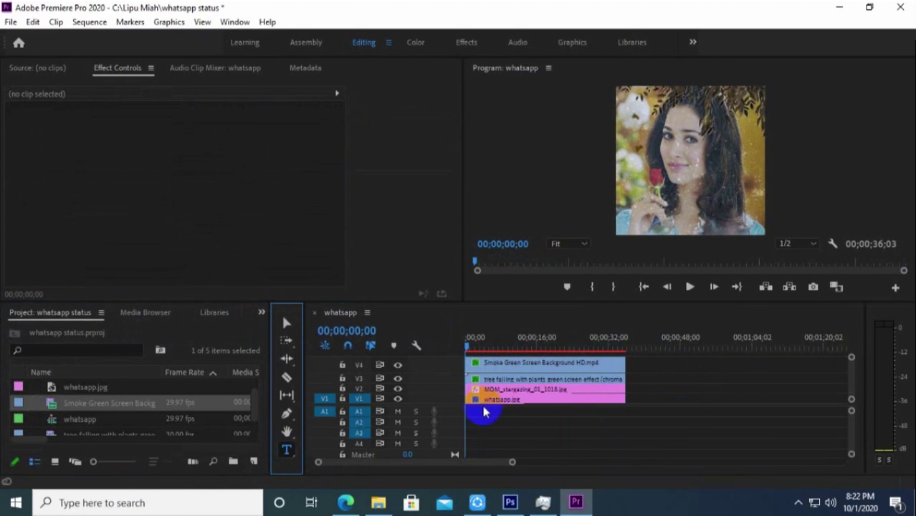
pyautogui.click(728, 251)
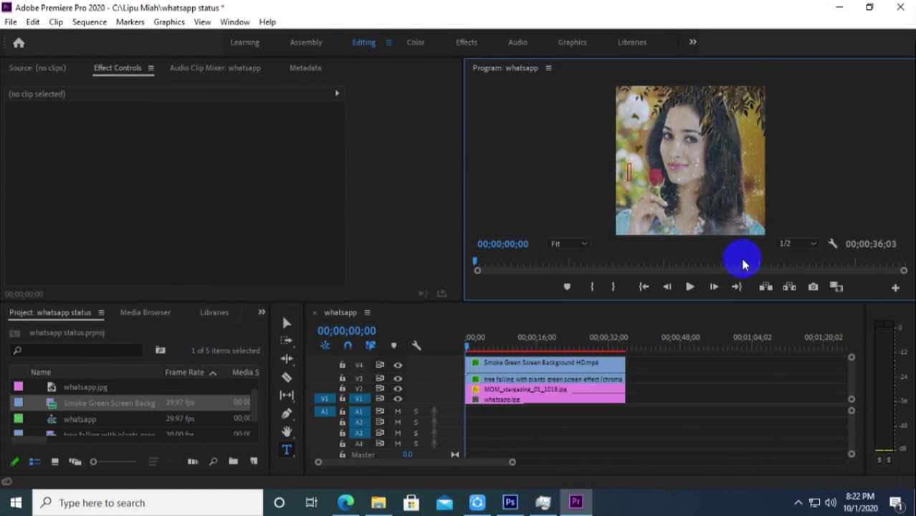
pyautogui.write('Song:')
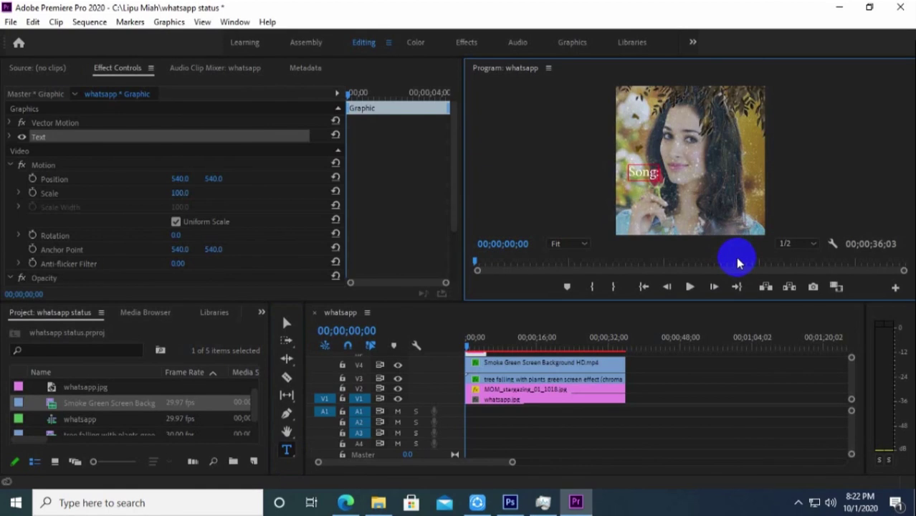
pyautogui.write(' Magic Haker')
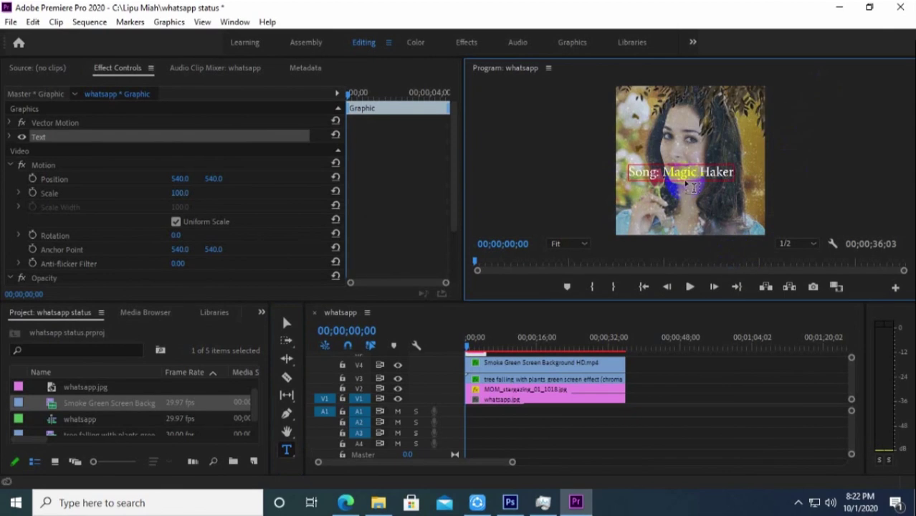
pyautogui.click(642, 45)
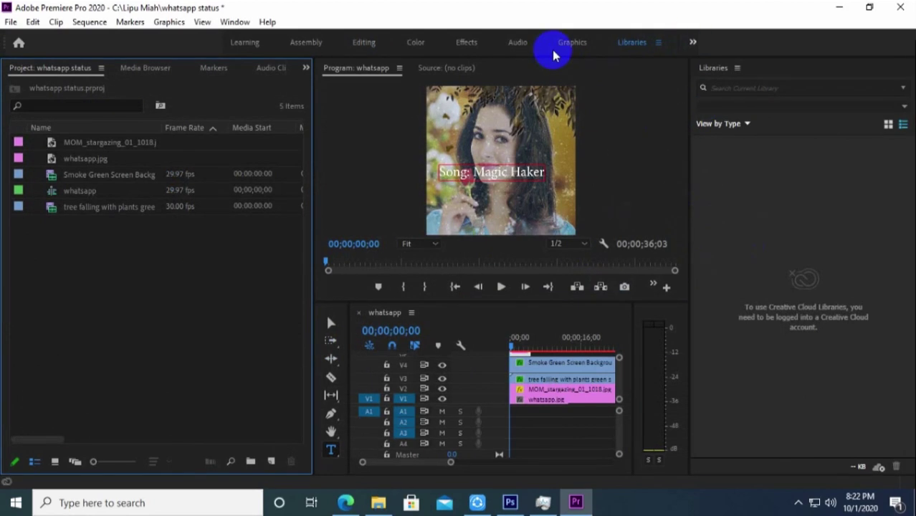
pyautogui.click(534, 192)
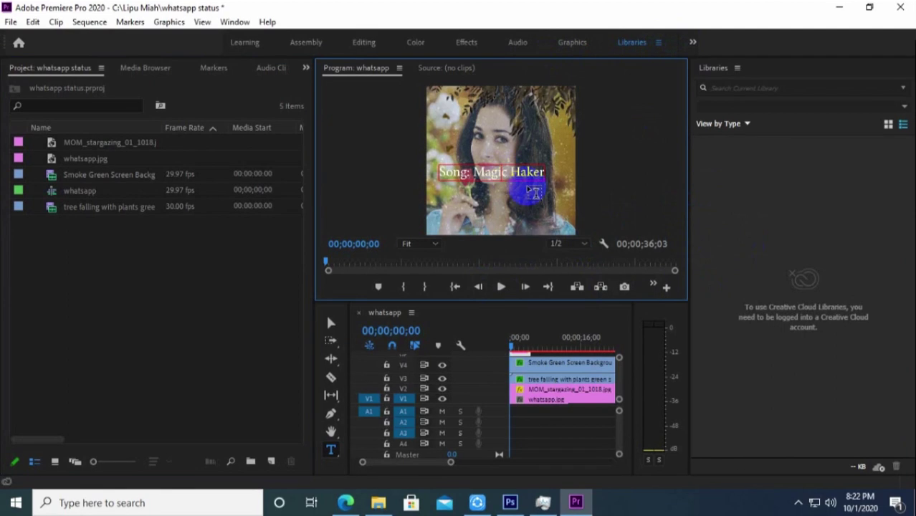
pyautogui.hotkey('ctrl', 'a')
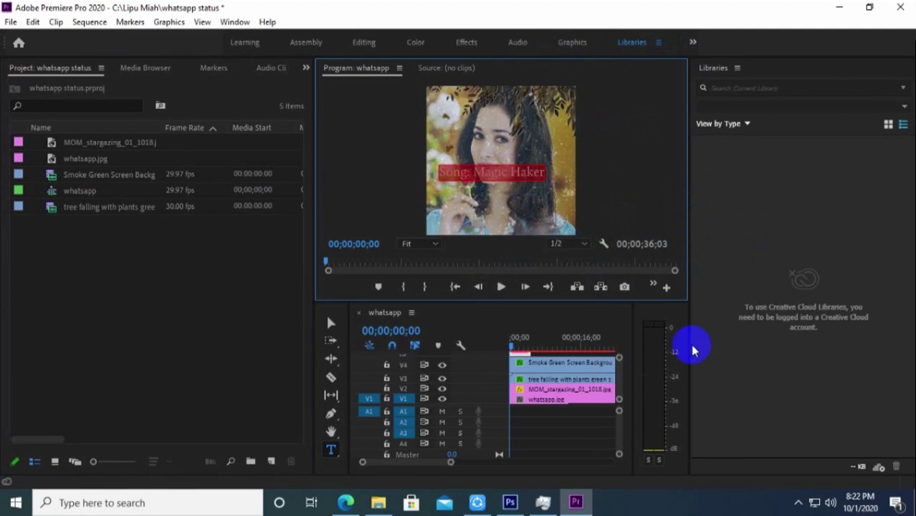
# Step: Switch to the Graphics workspace, show the title's editing properties and select all of its text
pyautogui.click(577, 43)
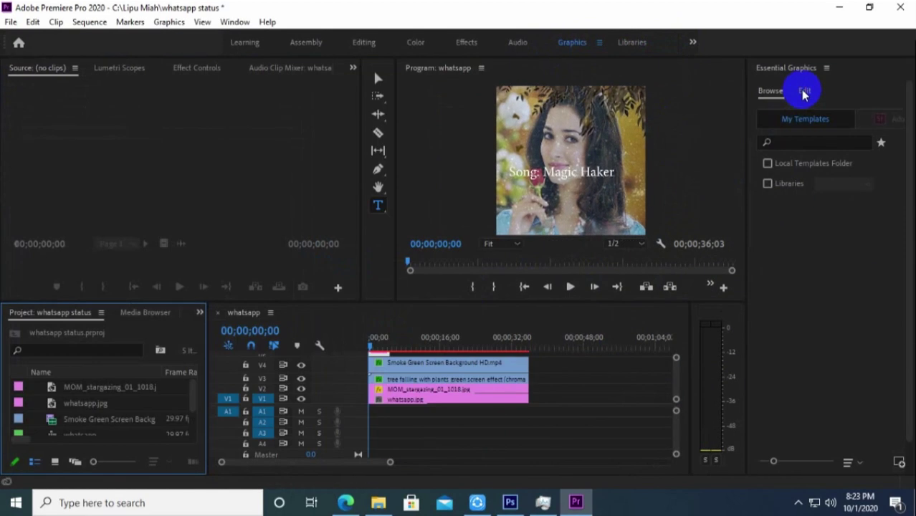
pyautogui.click(803, 91)
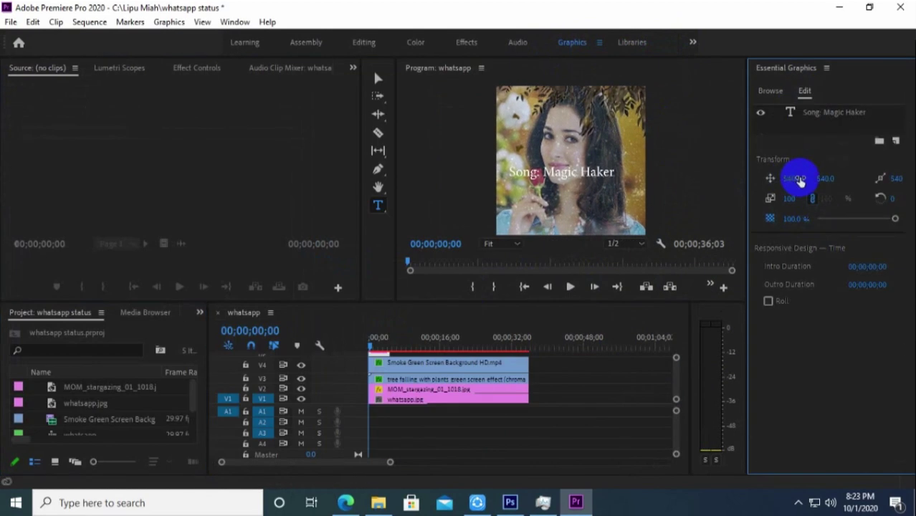
pyautogui.click(599, 172)
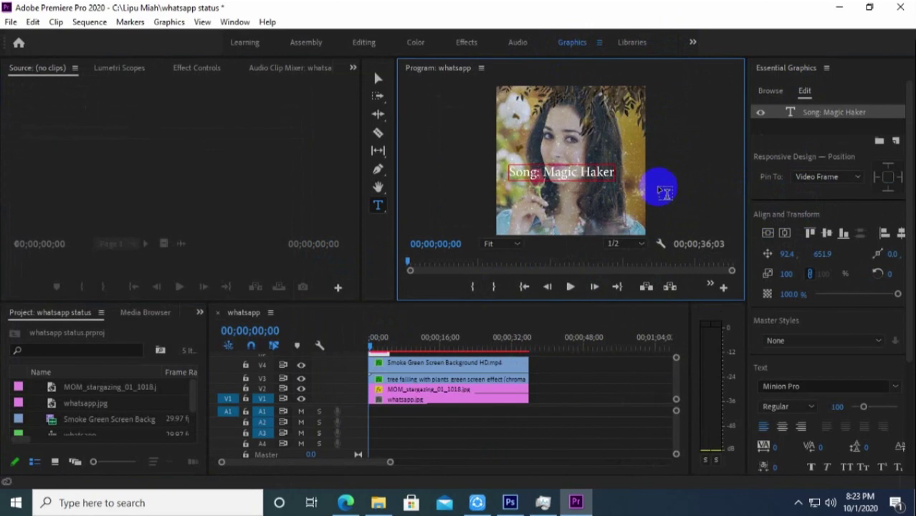
pyautogui.hotkey('ctrl', 'a')
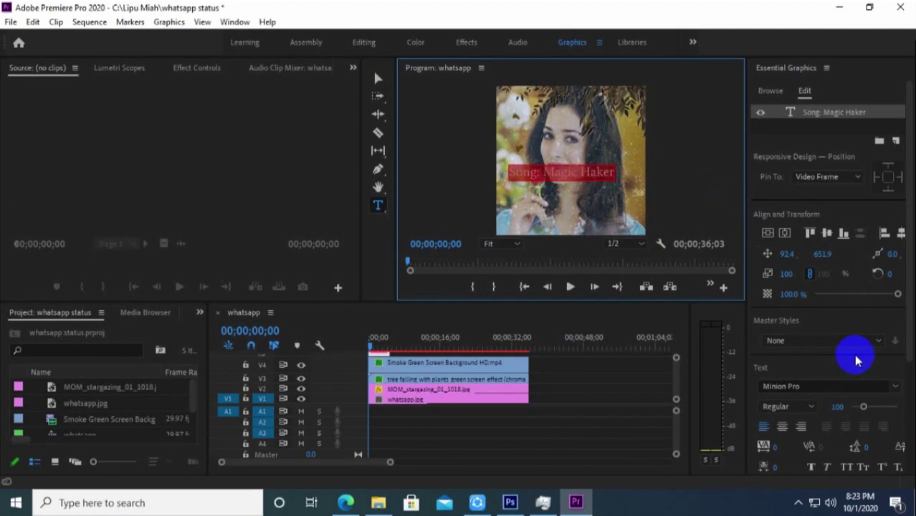
pyautogui.scroll(-3, 852, 351)
pyautogui.scroll(-2, 853, 341)
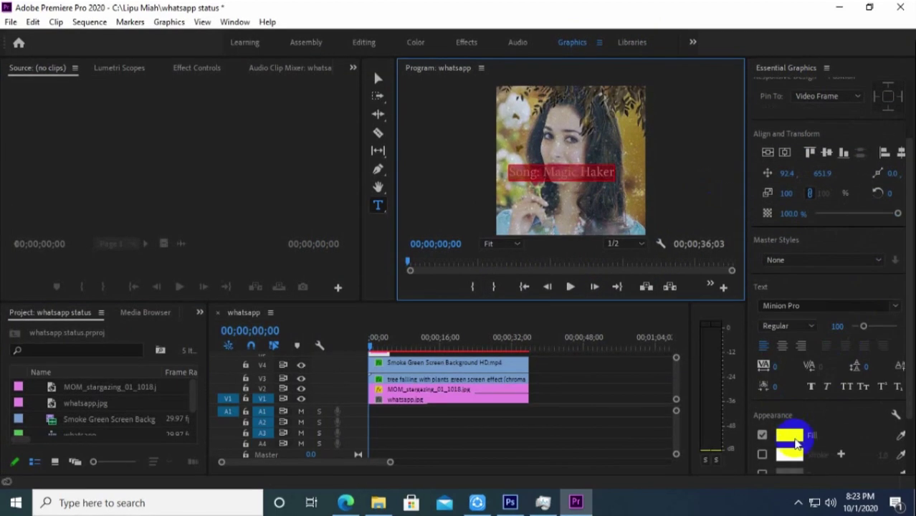
# Step: Try a near-black fill color for the title text and bring the fill back to white
pyautogui.click(788, 434)
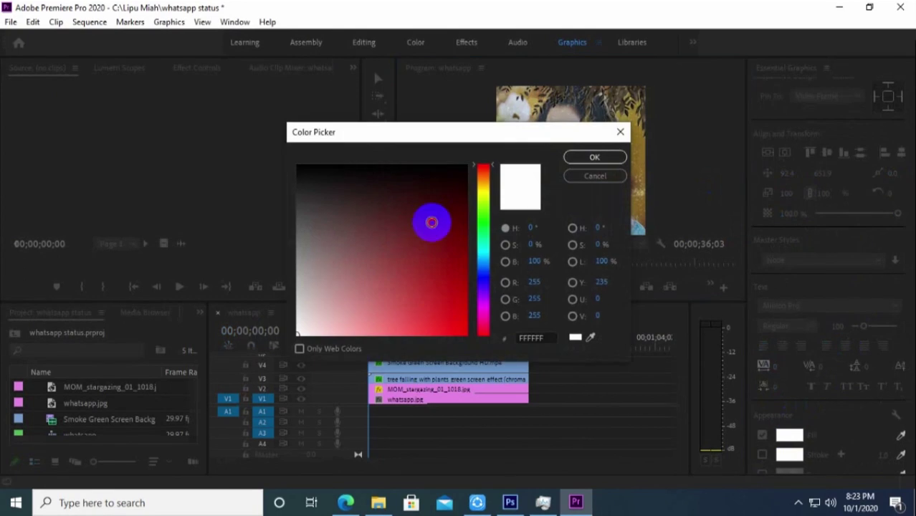
pyautogui.moveTo(431, 222); pyautogui.dragTo(312, 235)
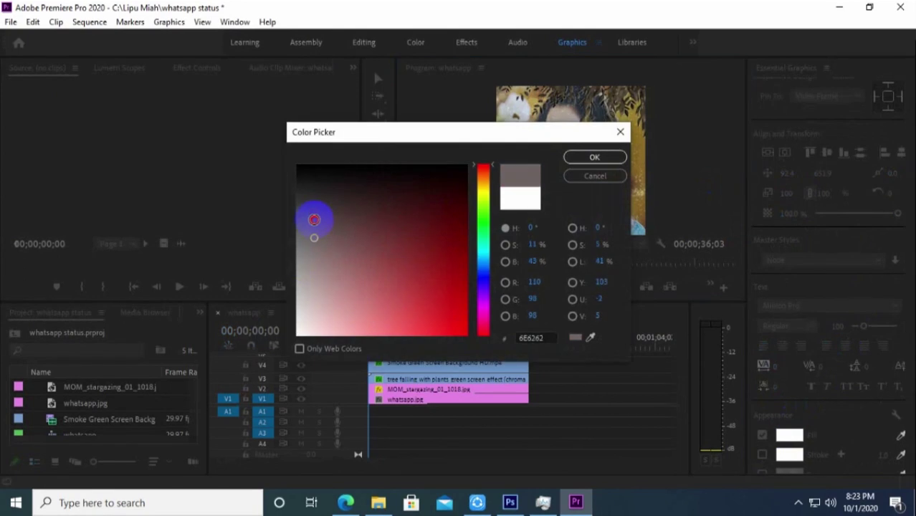
pyautogui.moveTo(309, 314); pyautogui.dragTo(308, 300)
pyautogui.moveTo(308, 212); pyautogui.dragTo(281, 150)
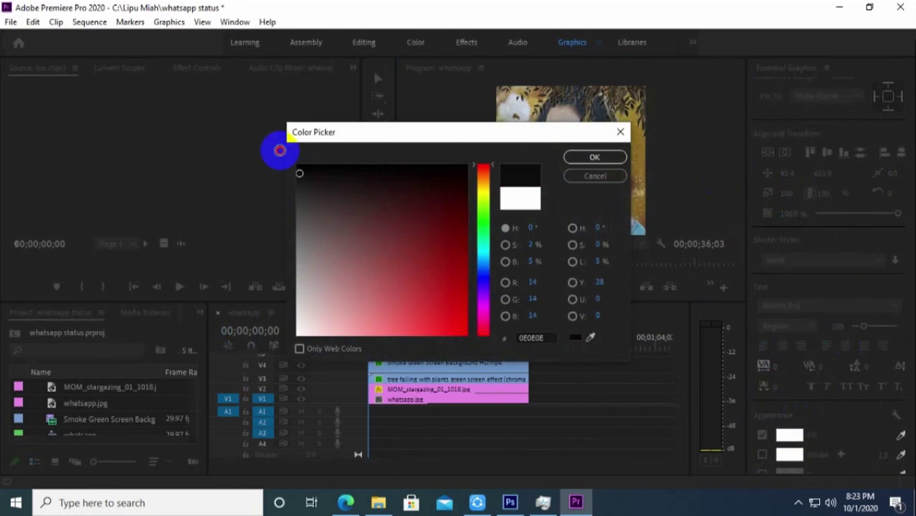
pyautogui.moveTo(316, 354); pyautogui.dragTo(311, 317)
pyautogui.click(594, 157)
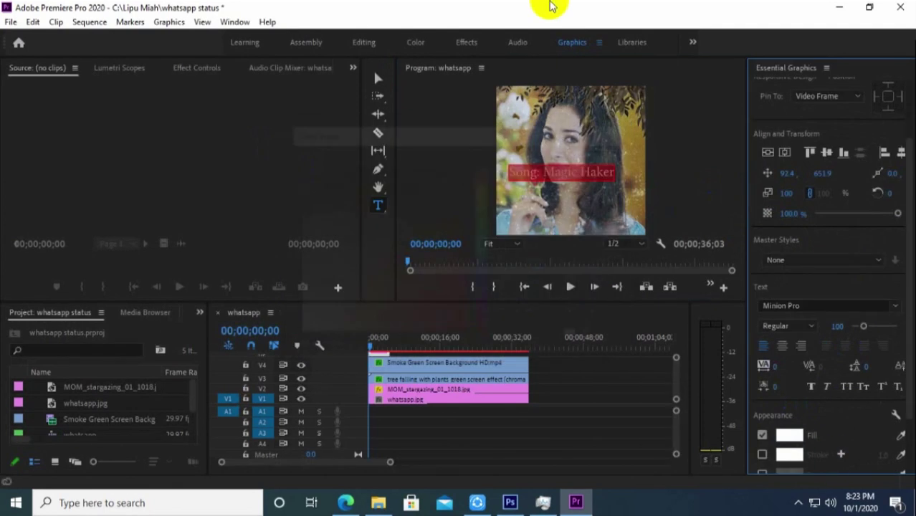
# Step: Enable a stroke on the title text and set its color to black, 000000
pyautogui.click(761, 454)
pyautogui.click(788, 454)
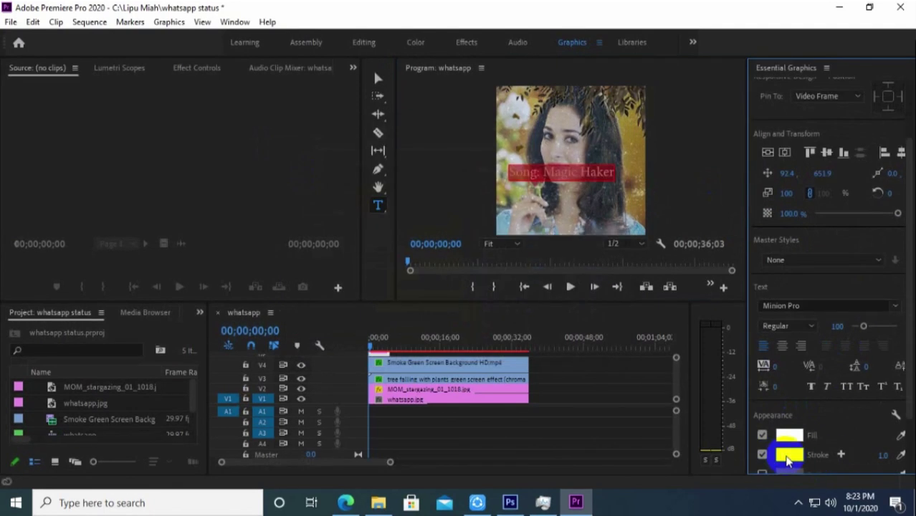
pyautogui.moveTo(399, 216); pyautogui.dragTo(268, 146)
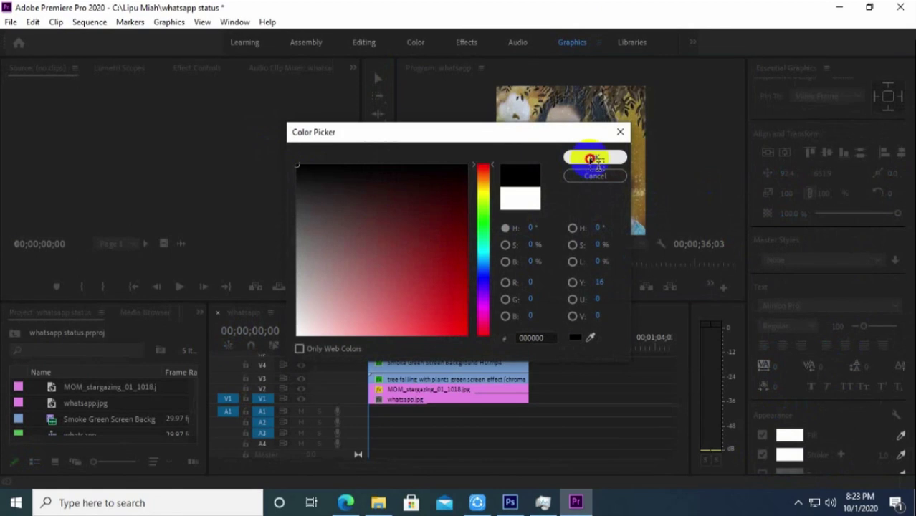
pyautogui.click(592, 156)
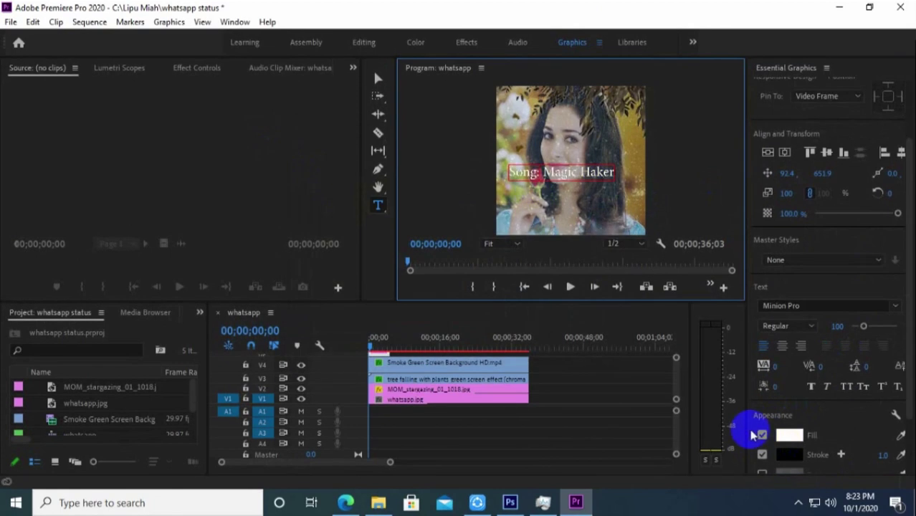
# Step: Set the title text's black stroke width to 12.0
pyautogui.moveTo(879, 459); pyautogui.dragTo(896, 454)
pyautogui.moveTo(853, 486); pyautogui.dragTo(868, 460)
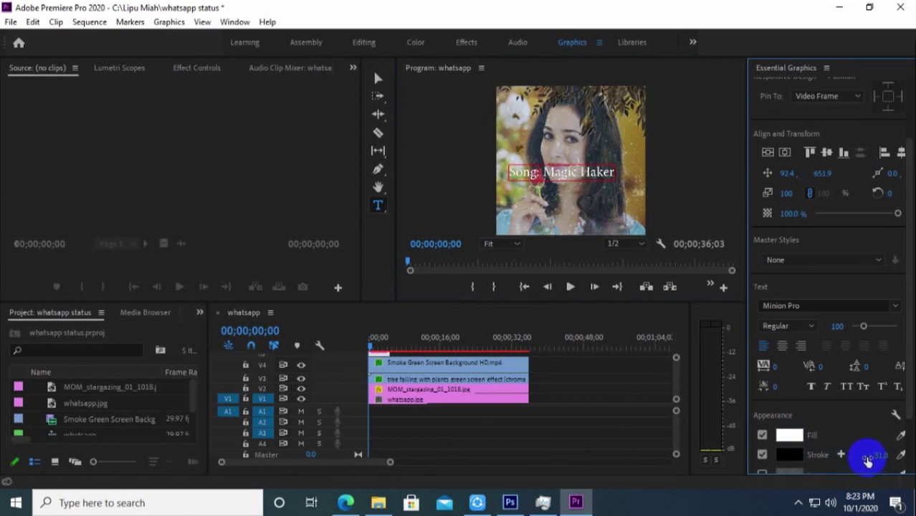
pyautogui.click(595, 207)
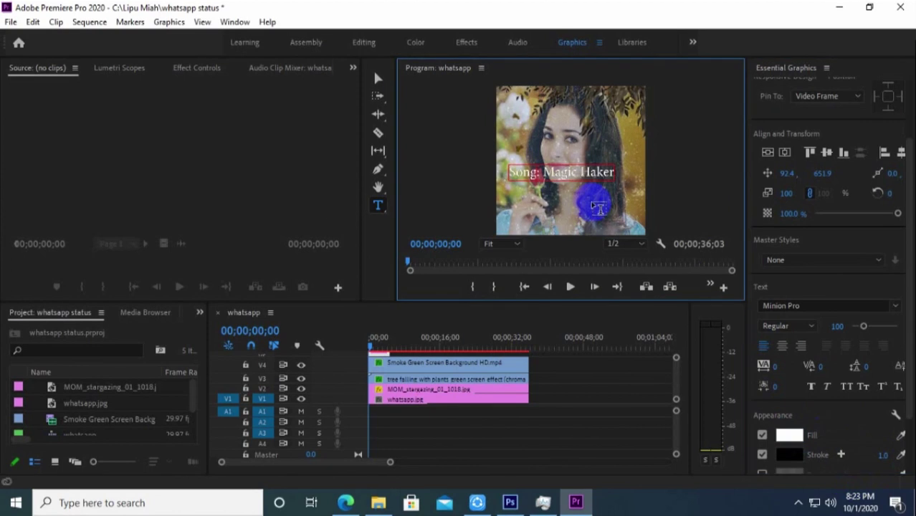
pyautogui.click(887, 456)
pyautogui.moveTo(888, 456); pyautogui.dragTo(871, 446)
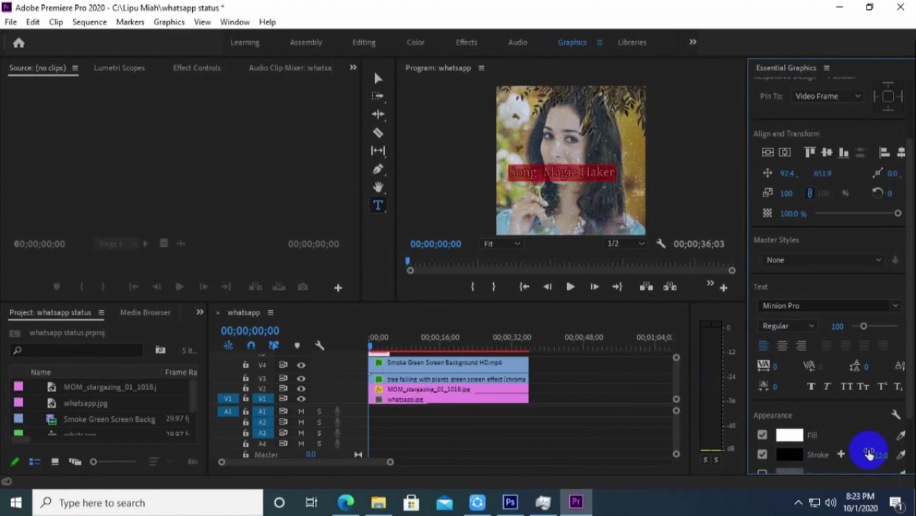
pyautogui.click(622, 207)
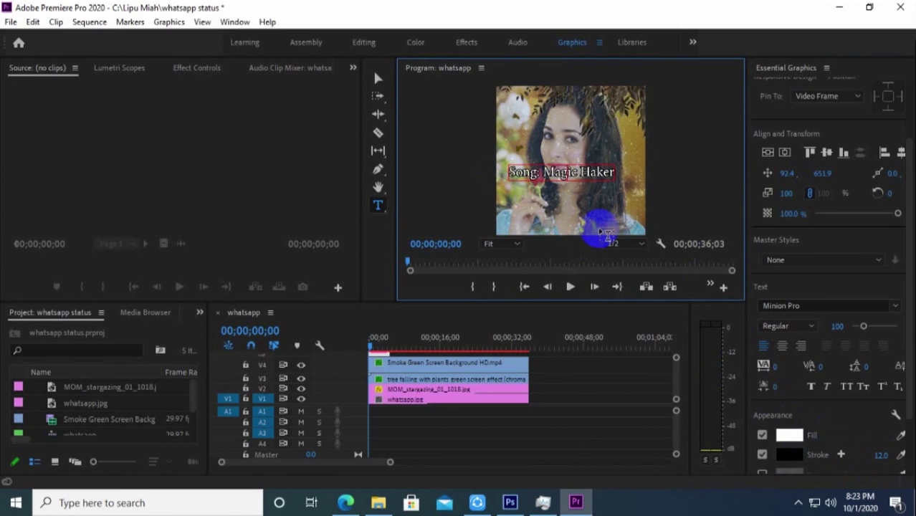
# Step: Set the title's font size to 70 and move the title to the picture's lower-left corner
pyautogui.hotkey('ctrl', 'a')
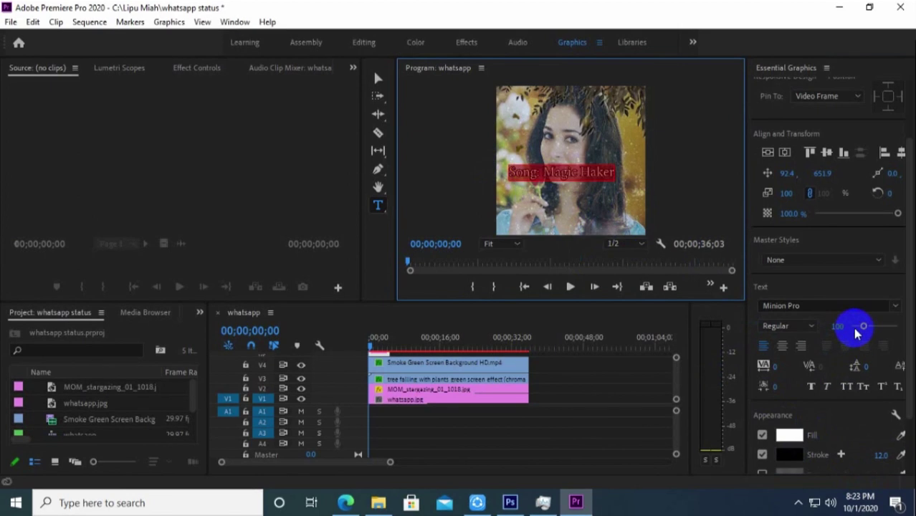
pyautogui.moveTo(863, 326); pyautogui.dragTo(859, 327)
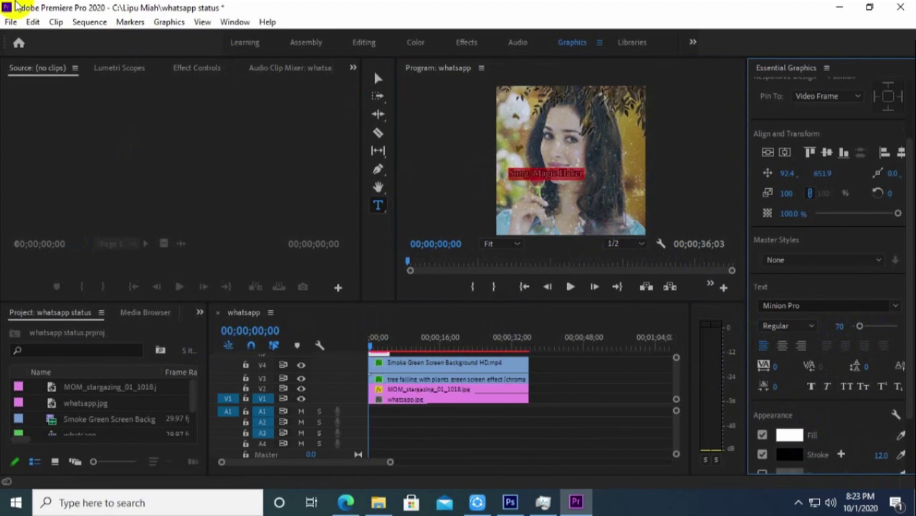
pyautogui.click(197, 314)
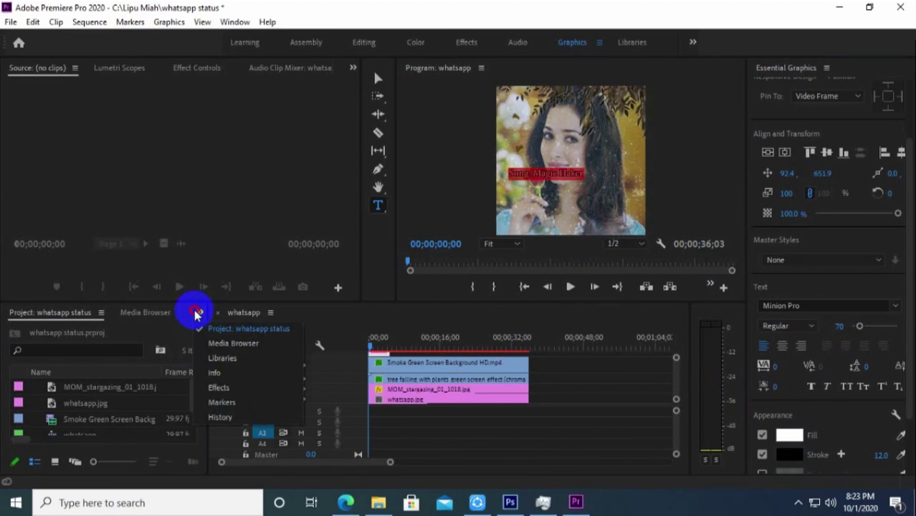
pyautogui.click(244, 328)
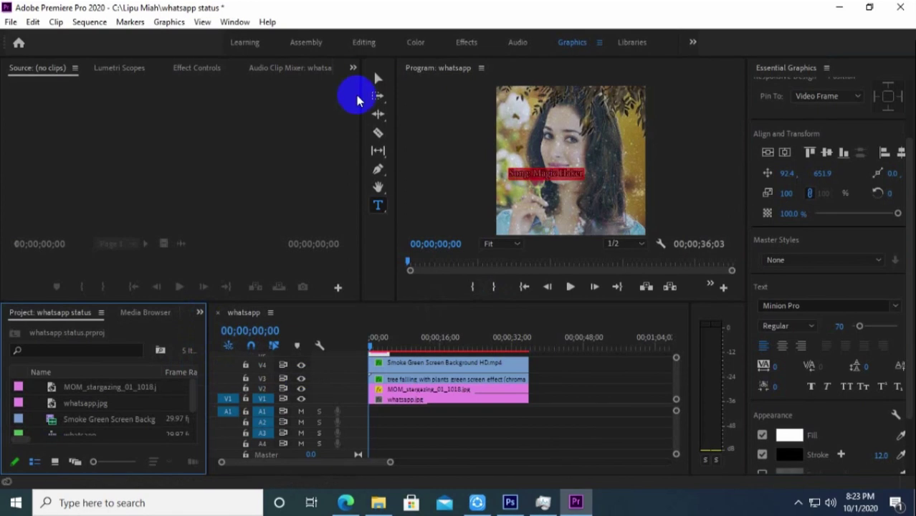
pyautogui.click(379, 78)
pyautogui.moveTo(529, 178); pyautogui.dragTo(522, 226)
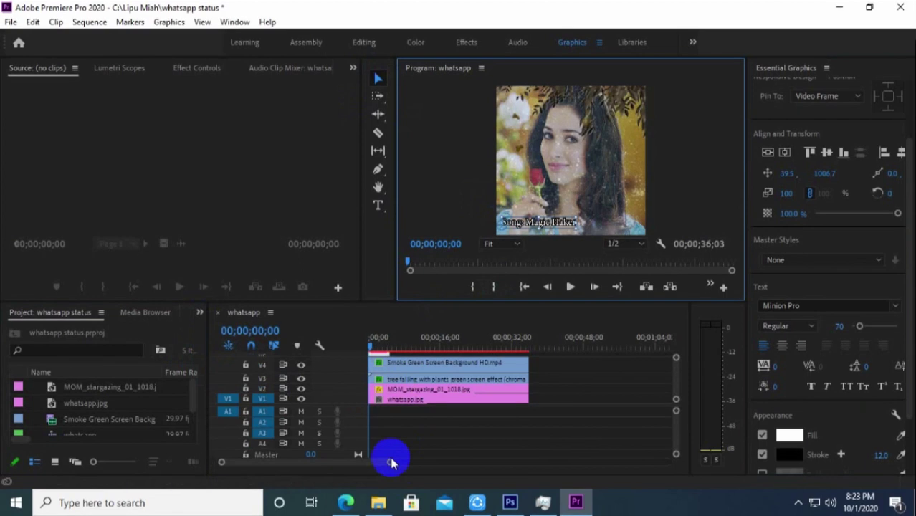
# Step: Enlarge the timeline and show the effect controls of the "Song: Magic Haker" clip on V5
pyautogui.click(674, 357)
pyautogui.moveTo(673, 357); pyautogui.dragTo(675, 352)
pyautogui.moveTo(392, 466); pyautogui.dragTo(256, 462)
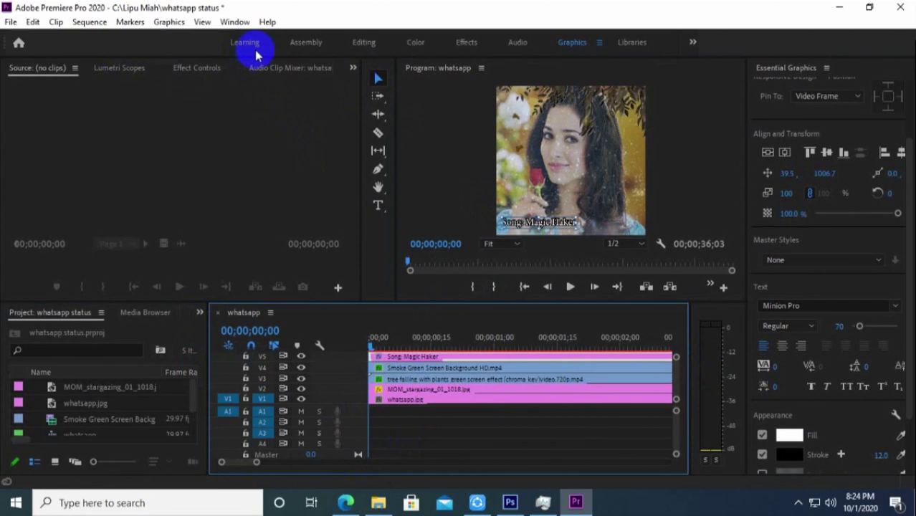
pyautogui.click(352, 67)
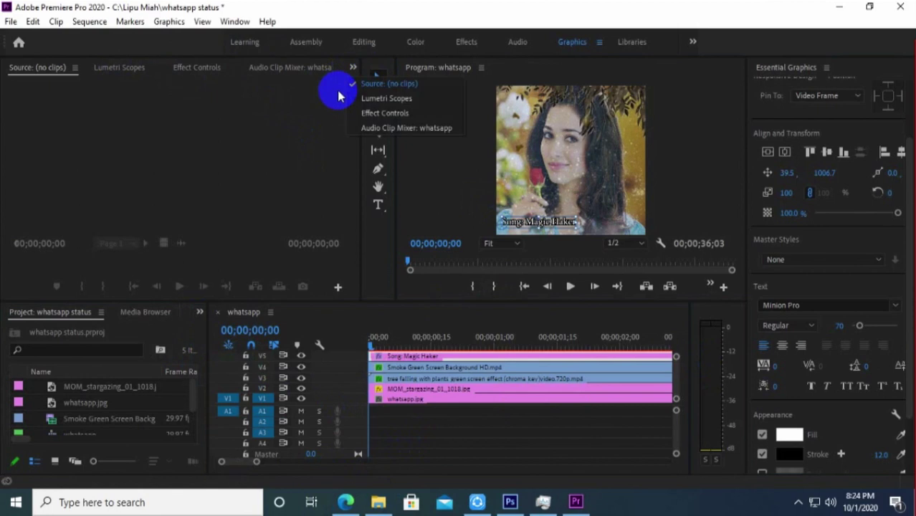
pyautogui.click(376, 113)
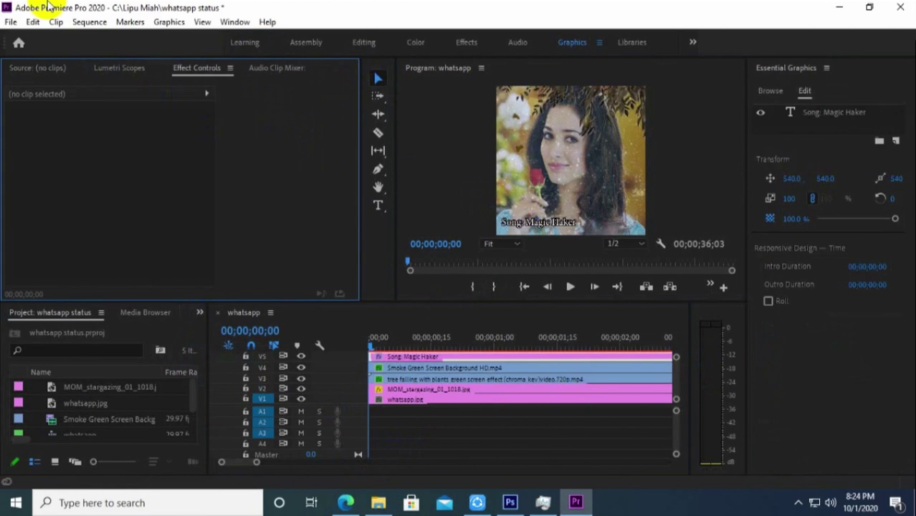
pyautogui.click(383, 356)
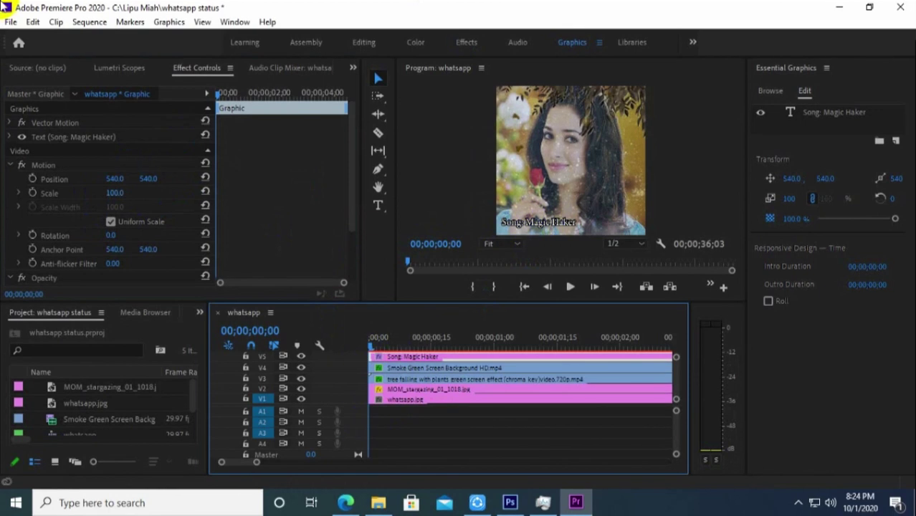
# Step: Add a Position keyframe to the title at the sequence start, with horizontal position -84.0 outside the frame
pyautogui.click(48, 182)
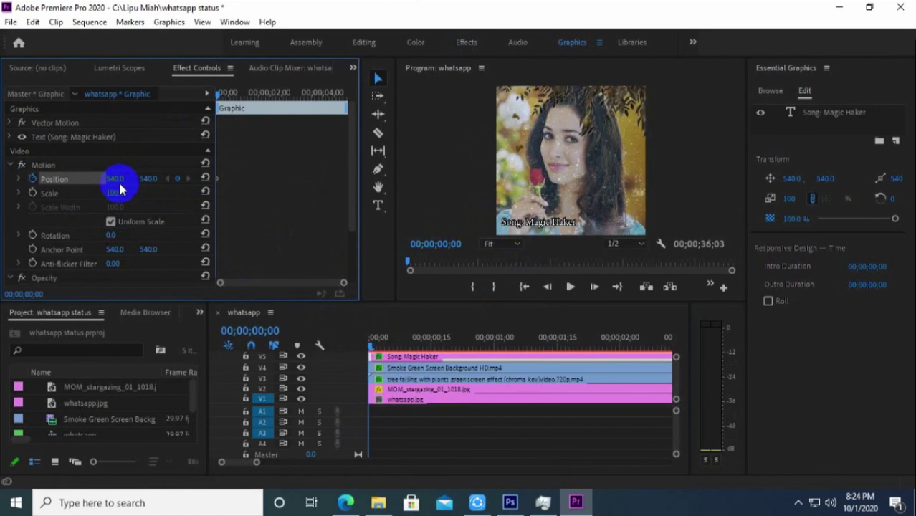
pyautogui.click(95, 181)
pyautogui.moveTo(95, 182); pyautogui.dragTo(40, 183)
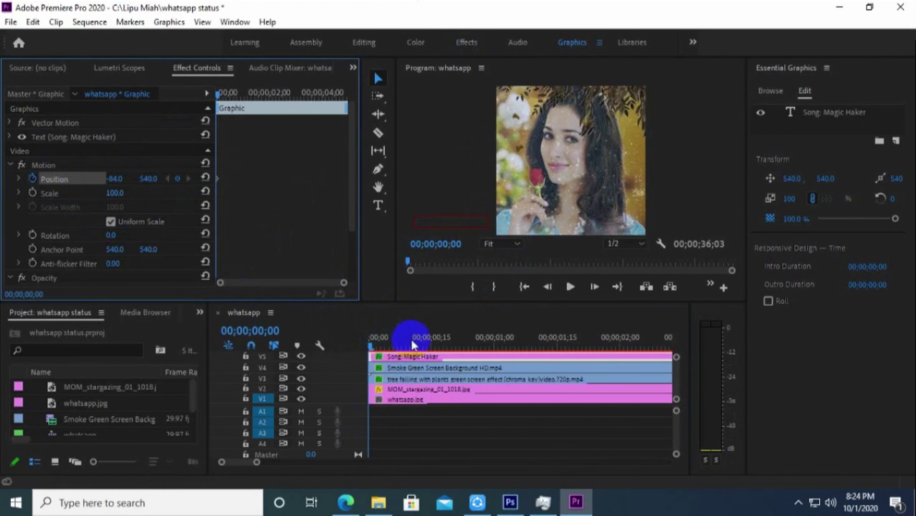
# Step: Keyframe the title's horizontal position at 536.0 at 00;00;00;05
pyautogui.moveTo(369, 341); pyautogui.dragTo(389, 352)
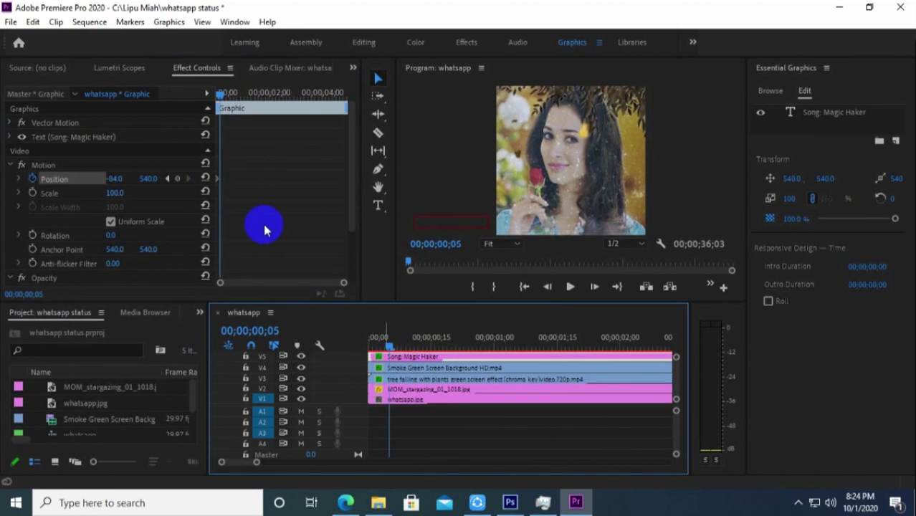
pyautogui.click(117, 180)
pyautogui.write('512')
pyautogui.press('Return')
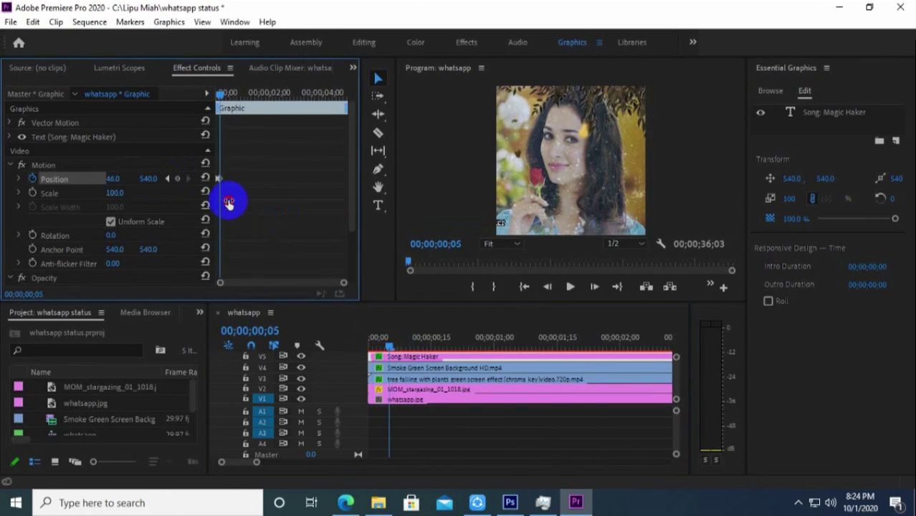
pyautogui.moveTo(545, 256); pyautogui.dragTo(559, 257)
# Step: Play the sequence from the start to review the title's slide-in animation
pyautogui.click(390, 347)
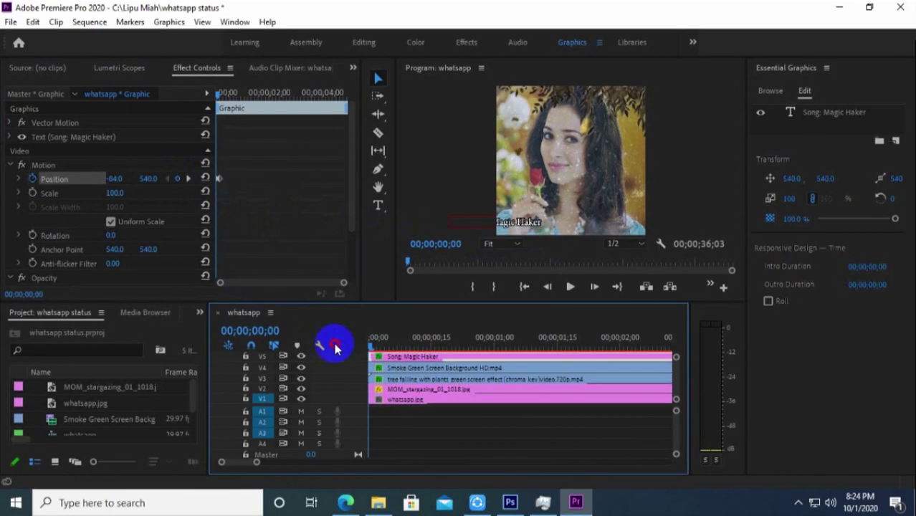
pyautogui.press('space')
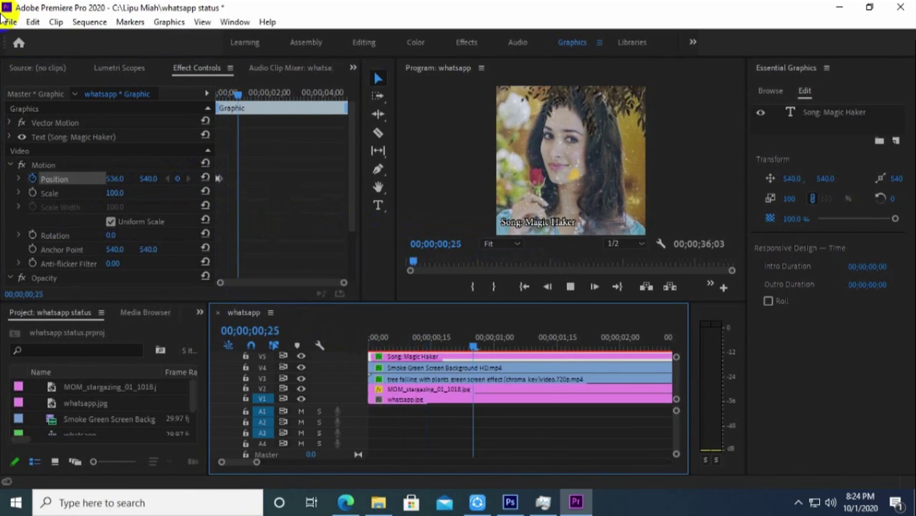
pyautogui.click(445, 344)
pyautogui.press('space')
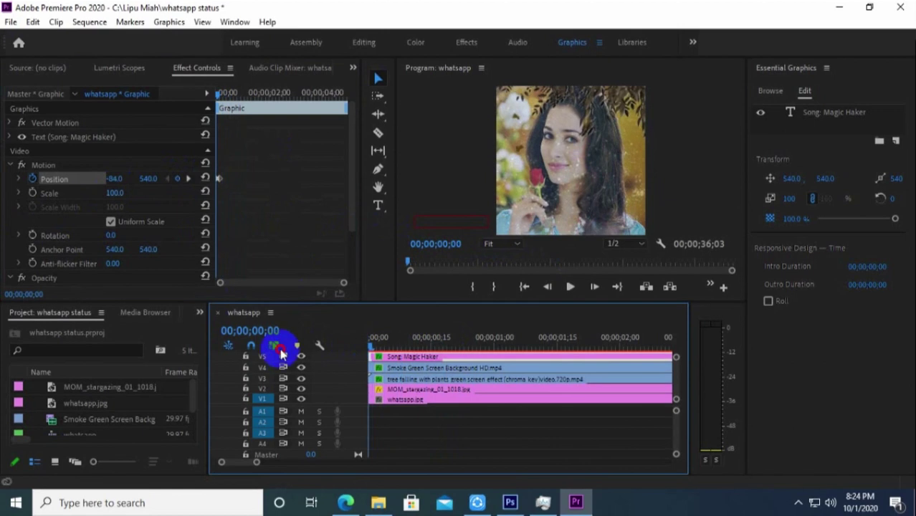
pyautogui.press('space')
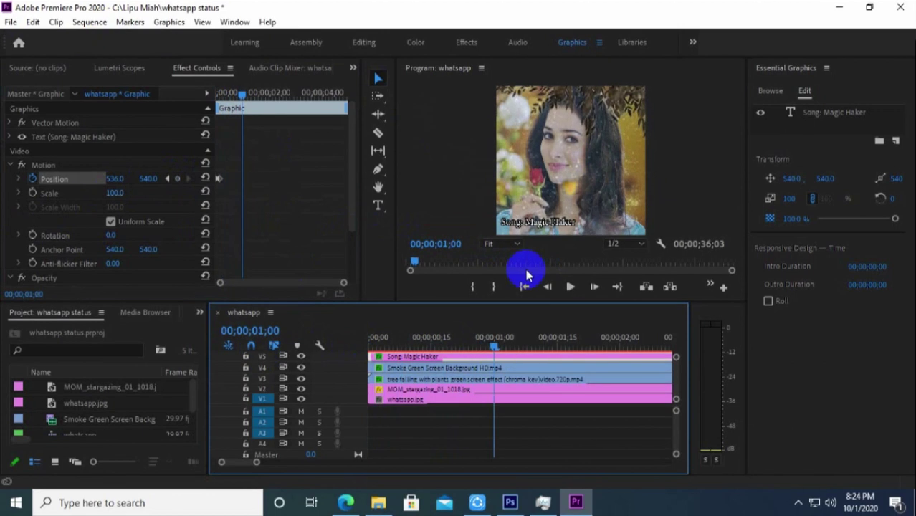
pyautogui.moveTo(427, 337); pyautogui.dragTo(428, 358)
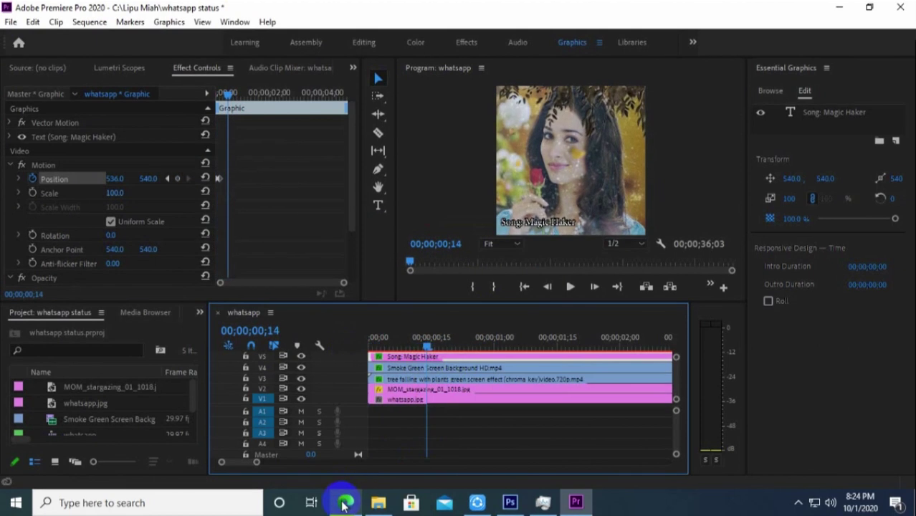
# Step: Switch to the Edge browser and search Bing Images for "png icon"
pyautogui.click(346, 501)
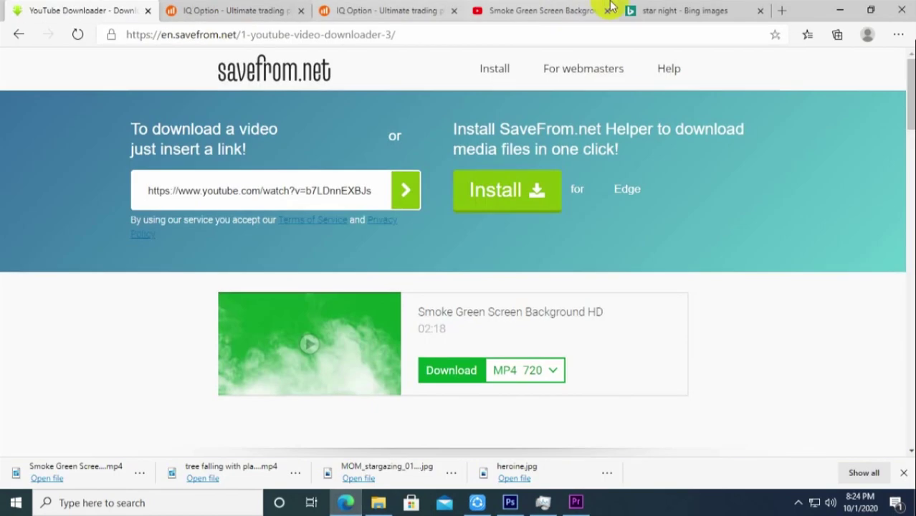
pyautogui.click(559, 10)
pyautogui.click(710, 10)
pyautogui.click(782, 10)
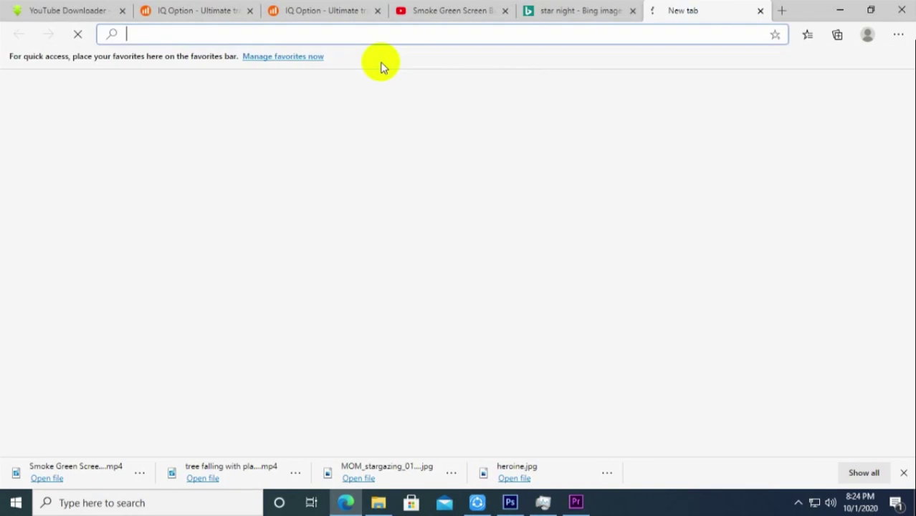
pyautogui.click(599, 9)
pyautogui.click(182, 75)
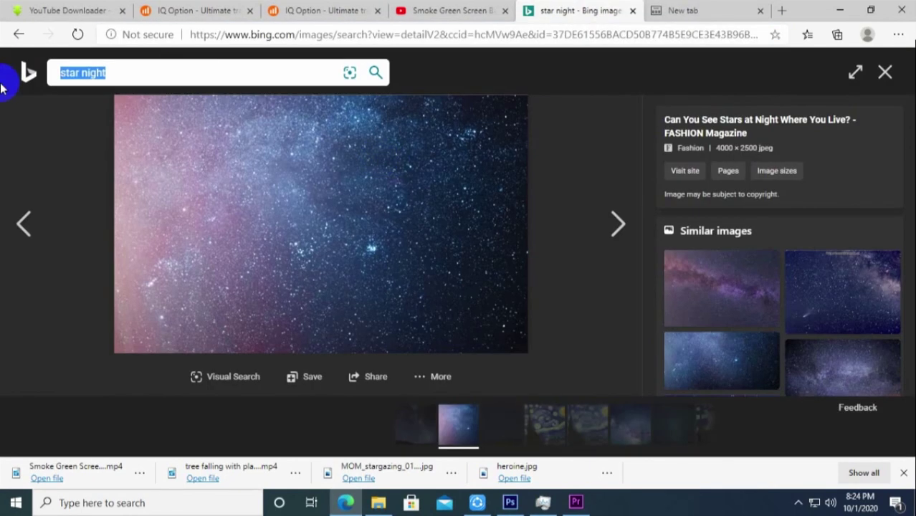
pyautogui.press('BackSpace')
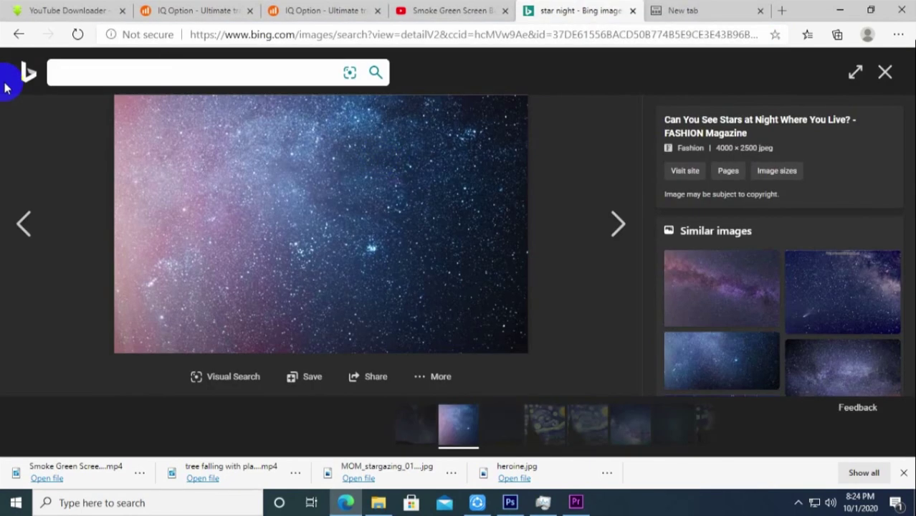
pyautogui.write('png ic')
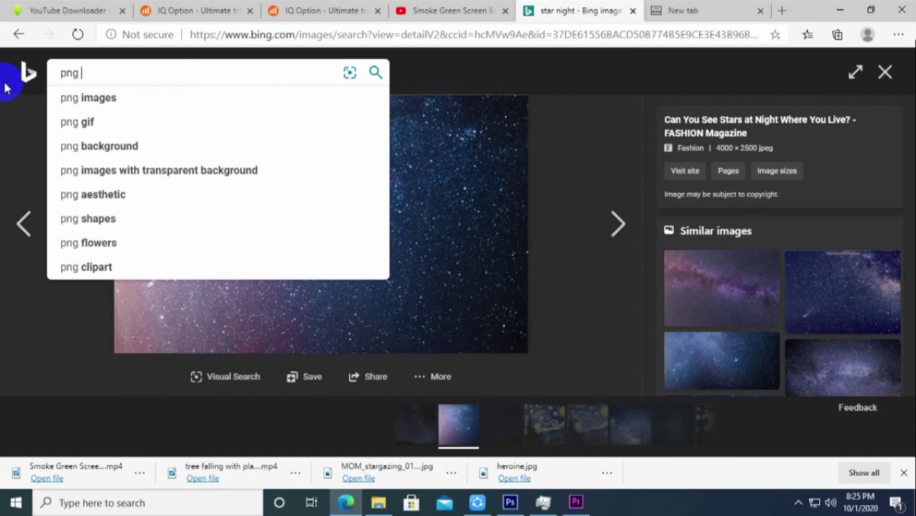
pyautogui.write('on')
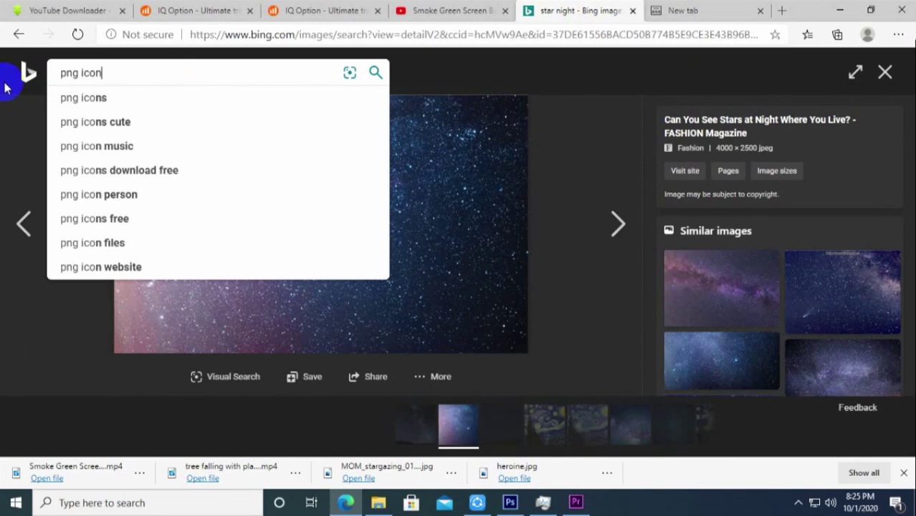
pyautogui.press('Return')
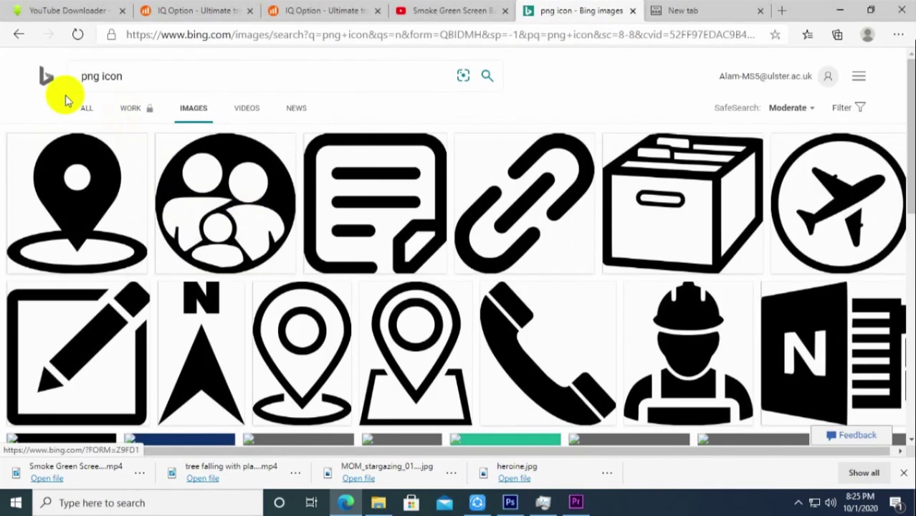
# Step: Refine the image search to "png disc icon"
pyautogui.doubleClick(100, 74)
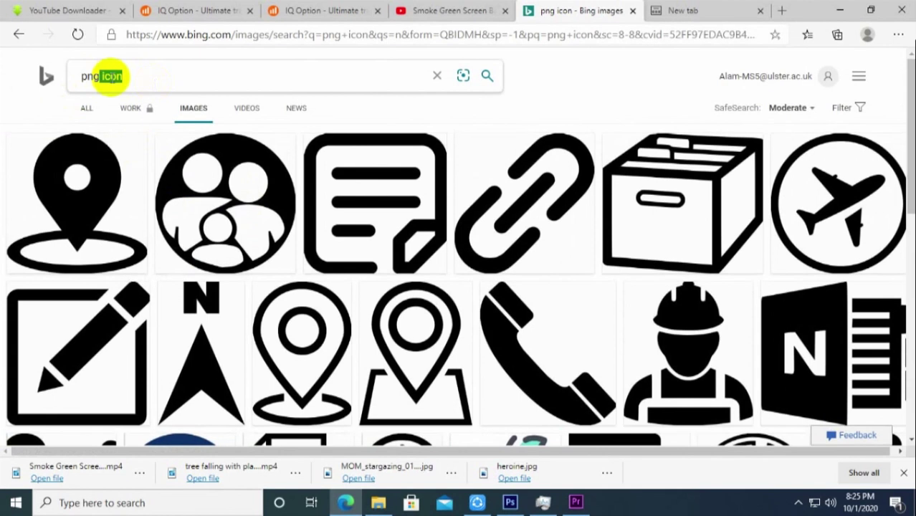
pyautogui.press('BackSpace')
pyautogui.write('disc ico')
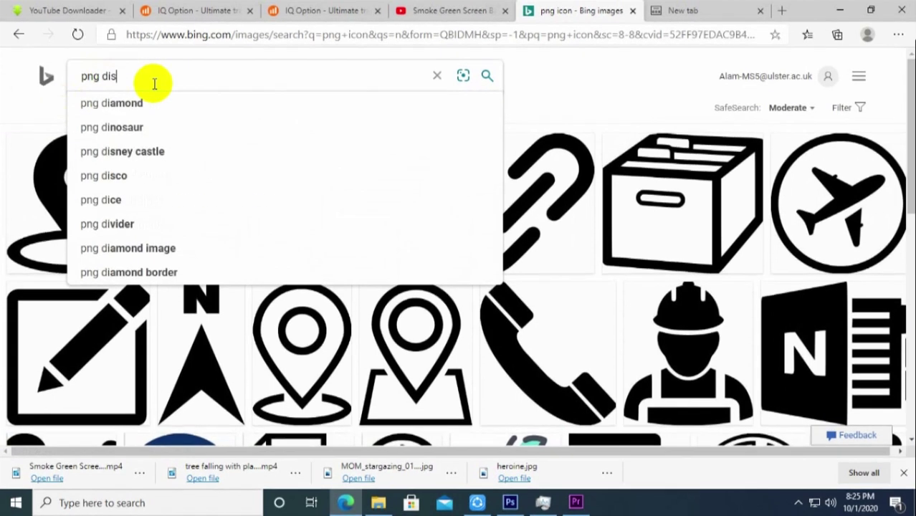
pyautogui.write('n')
pyautogui.press('Return')
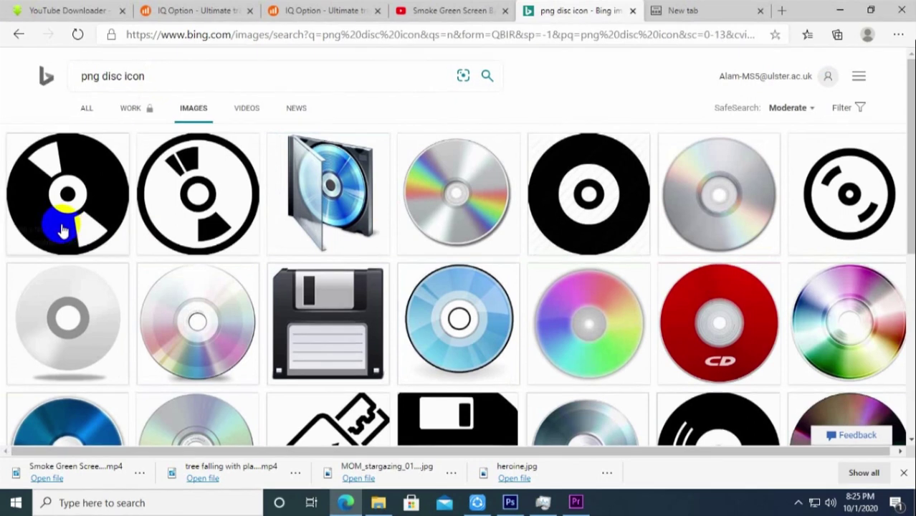
# Step: Save the first disc icon result to the Desktop as PNG image img_496601
pyautogui.click(71, 195)
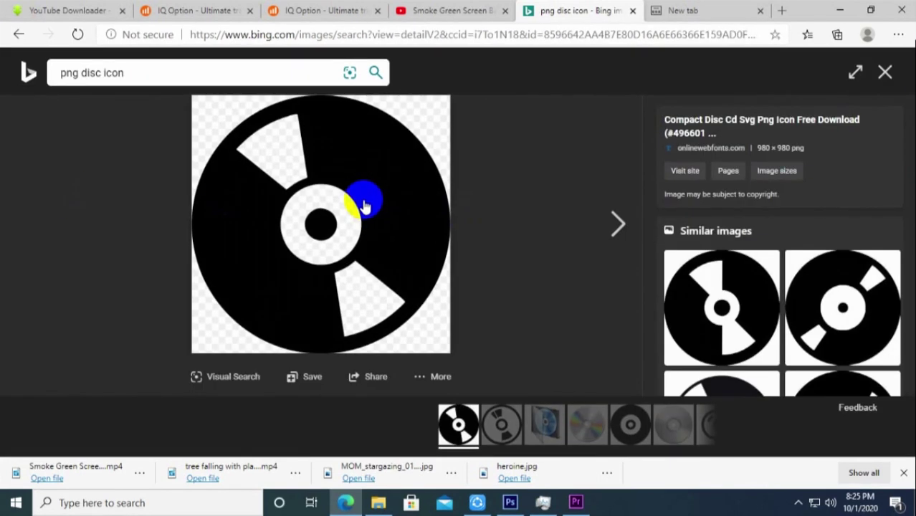
pyautogui.rightClick(364, 202)
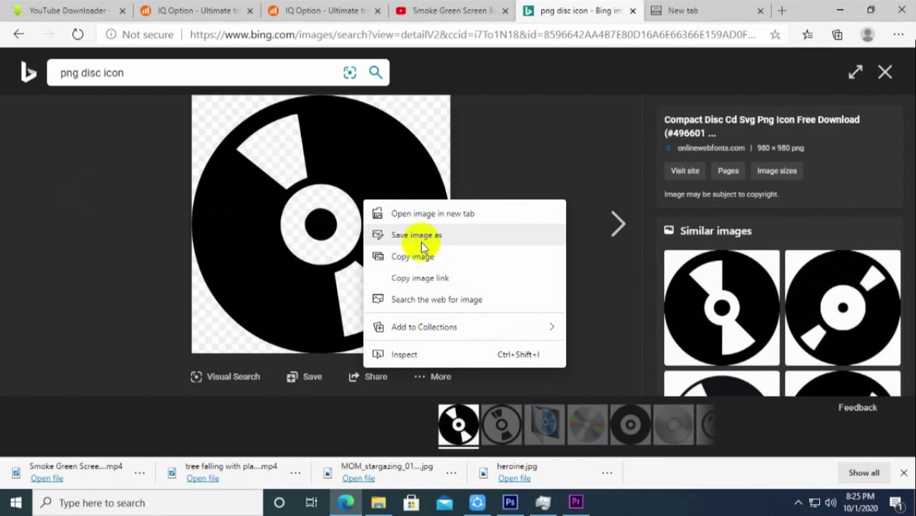
pyautogui.click(420, 237)
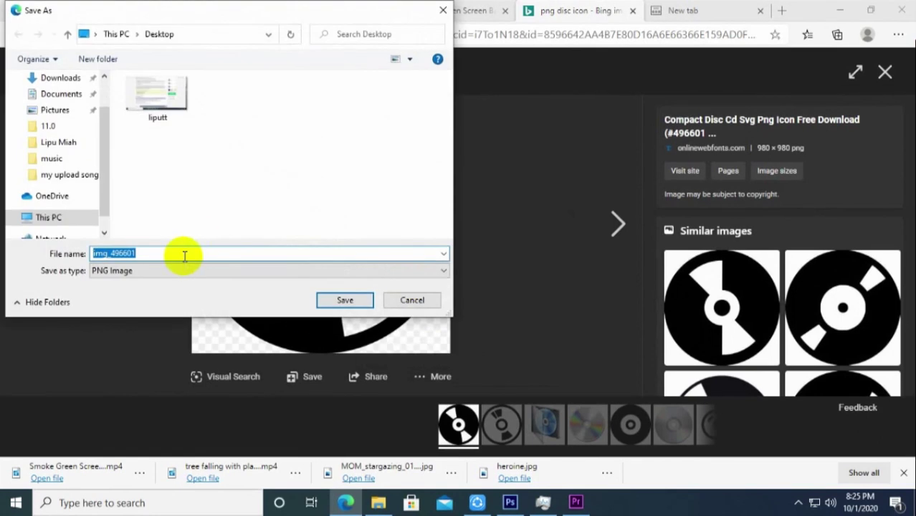
pyautogui.scroll(2, 61, 109)
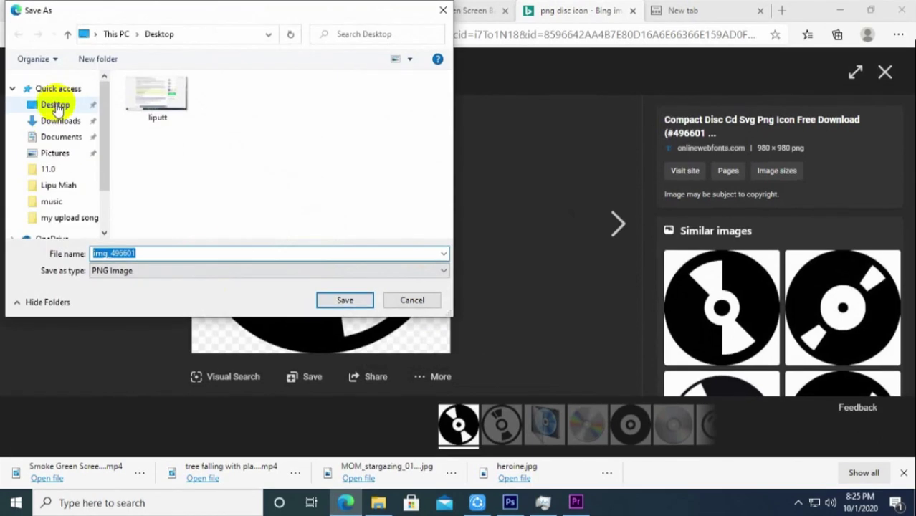
pyautogui.click(28, 104)
pyautogui.click(147, 253)
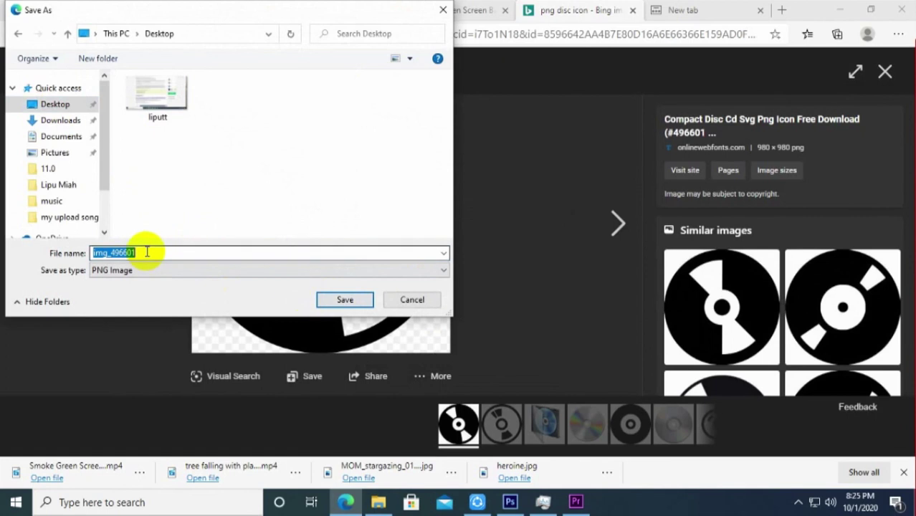
pyautogui.click(343, 300)
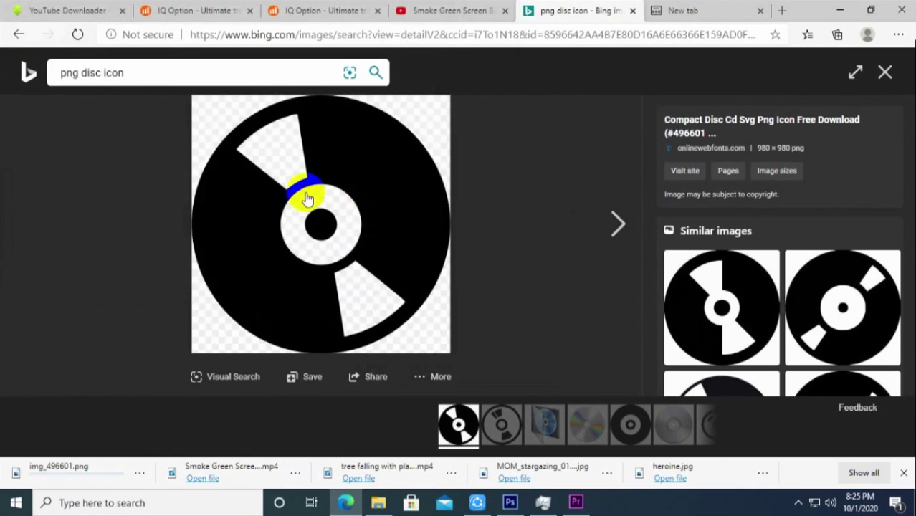
# Step: Switch to Premiere Pro, return the playhead to the sequence start and dismiss the Microsoft account notification
pyautogui.click(570, 499)
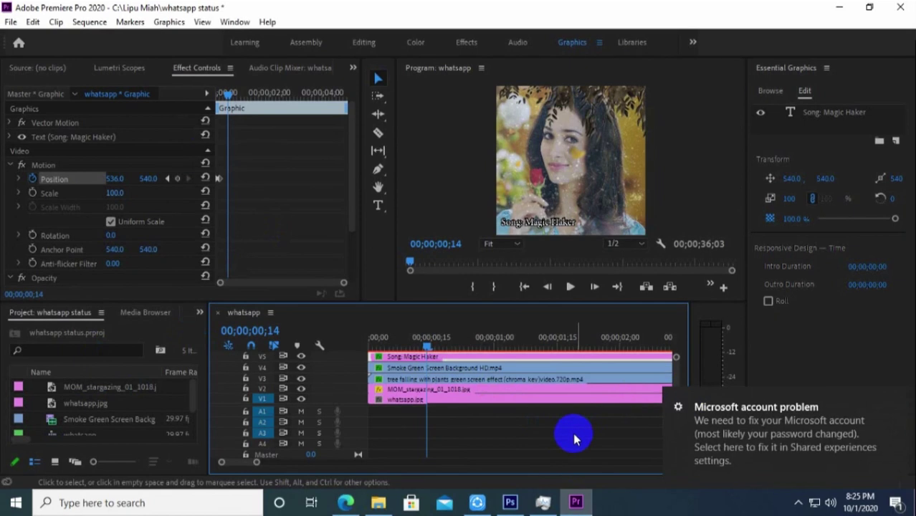
pyautogui.click(429, 349)
pyautogui.moveTo(429, 348); pyautogui.dragTo(337, 338)
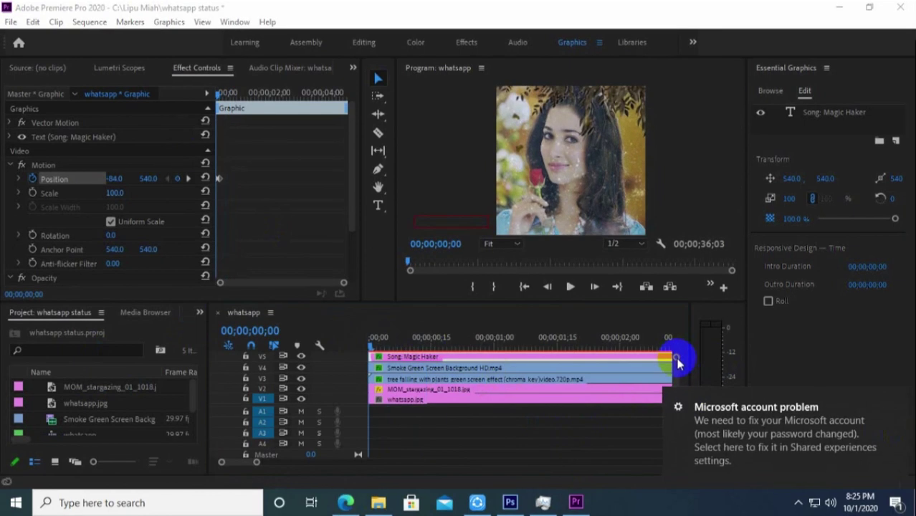
pyautogui.click(887, 399)
pyautogui.click(674, 372)
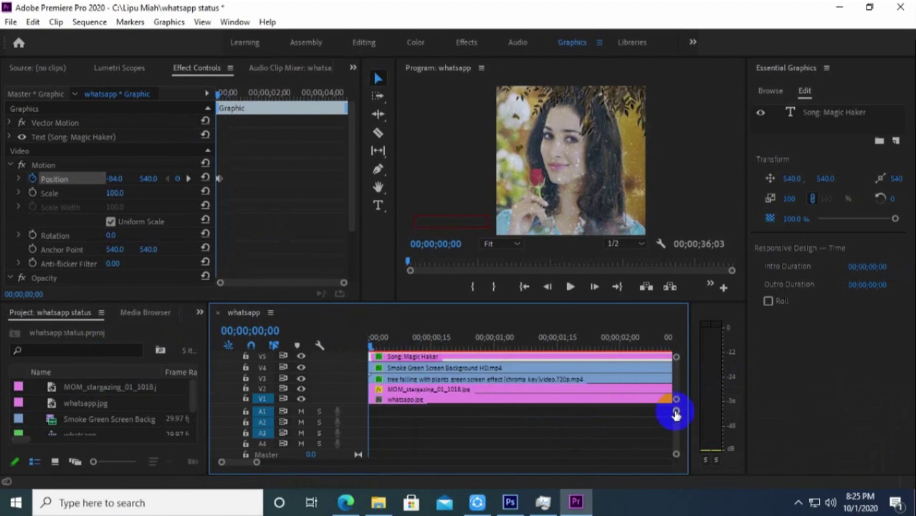
pyautogui.moveTo(676, 409)
pyautogui.mouseDown()
pyautogui.moveTo(676, 432)
pyautogui.moveTo(677, 397)
pyautogui.mouseUp()
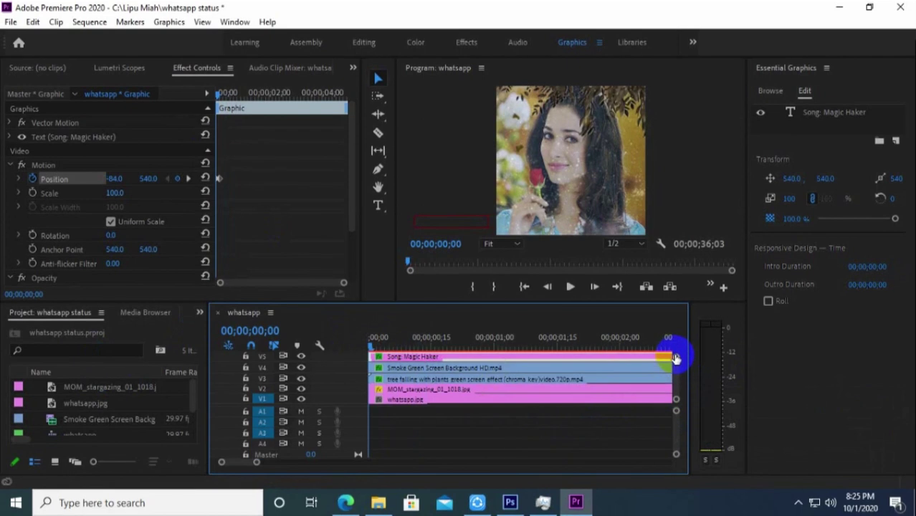
pyautogui.moveTo(679, 358); pyautogui.dragTo(674, 345)
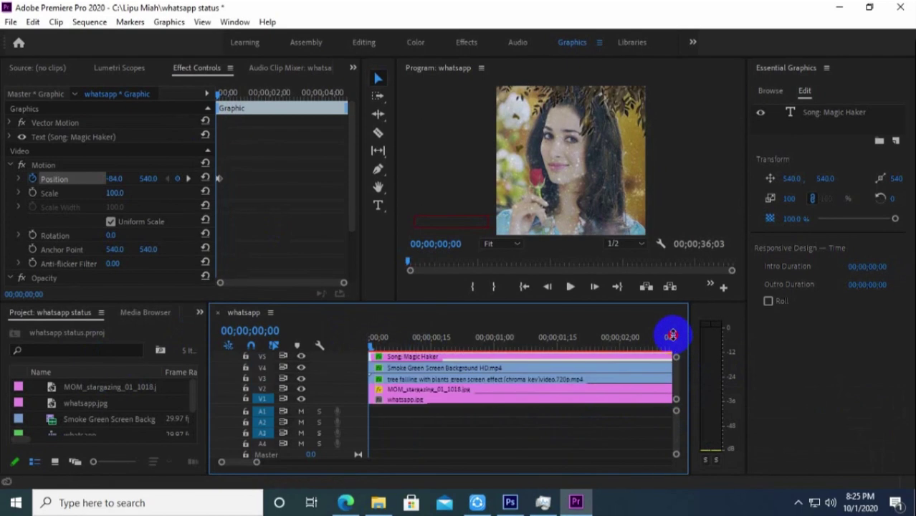
pyautogui.moveTo(411, 352); pyautogui.dragTo(370, 368)
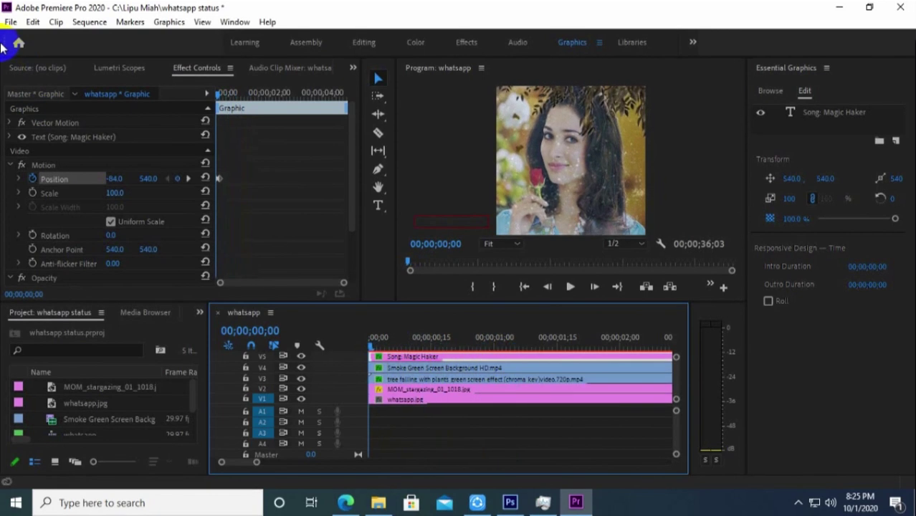
# Step: Import img_496601 from the Desktop into the project
pyautogui.click(199, 313)
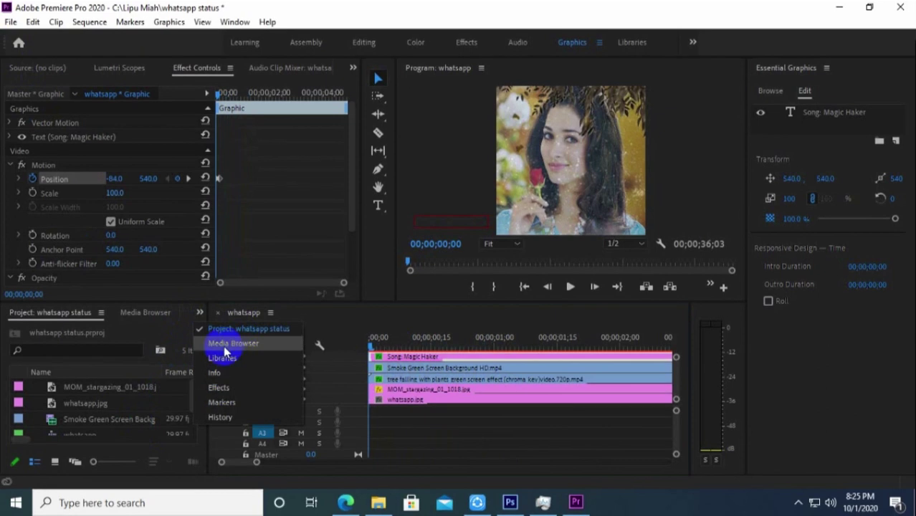
pyautogui.click(243, 328)
pyautogui.doubleClick(99, 352)
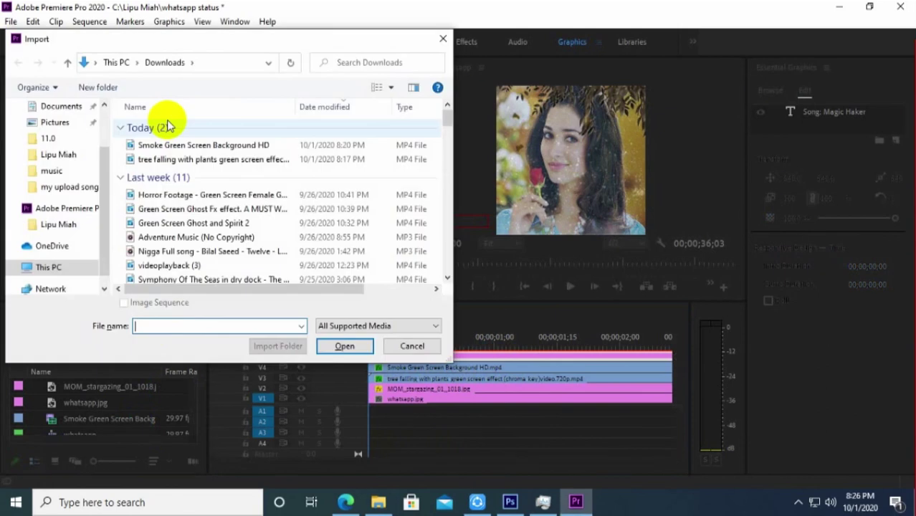
pyautogui.scroll(2, 52, 132)
pyautogui.click(55, 132)
pyautogui.click(315, 143)
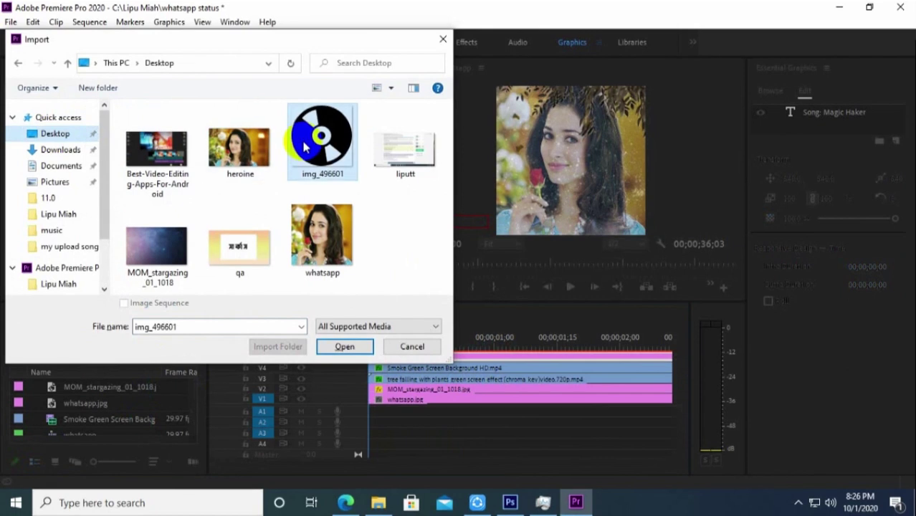
pyautogui.click(344, 346)
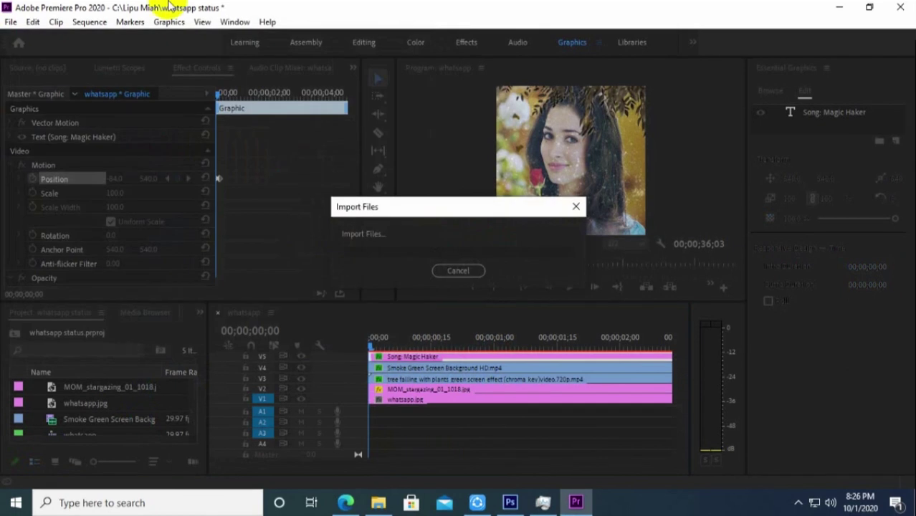
# Step: Try to add img_496601.png from the project to the start of the sequence
pyautogui.click(74, 394)
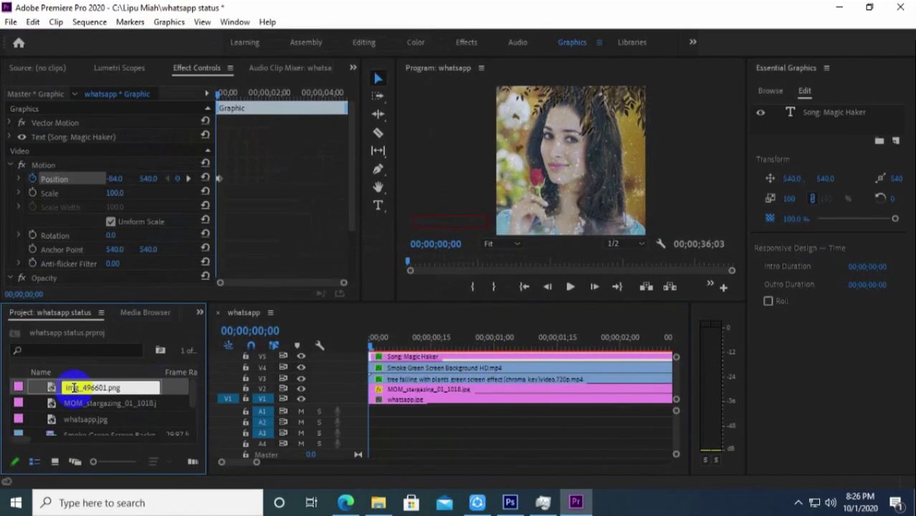
pyautogui.click(178, 392)
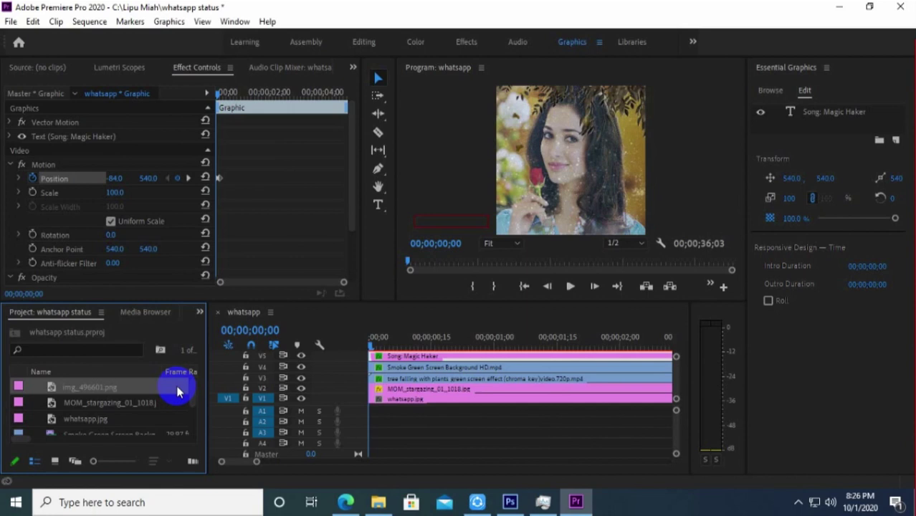
pyautogui.click(68, 386)
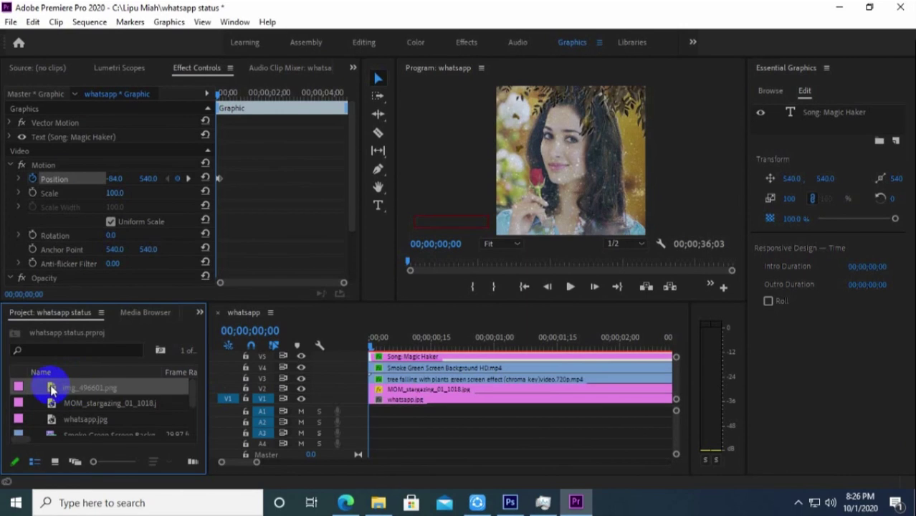
pyautogui.moveTo(98, 385); pyautogui.dragTo(360, 372)
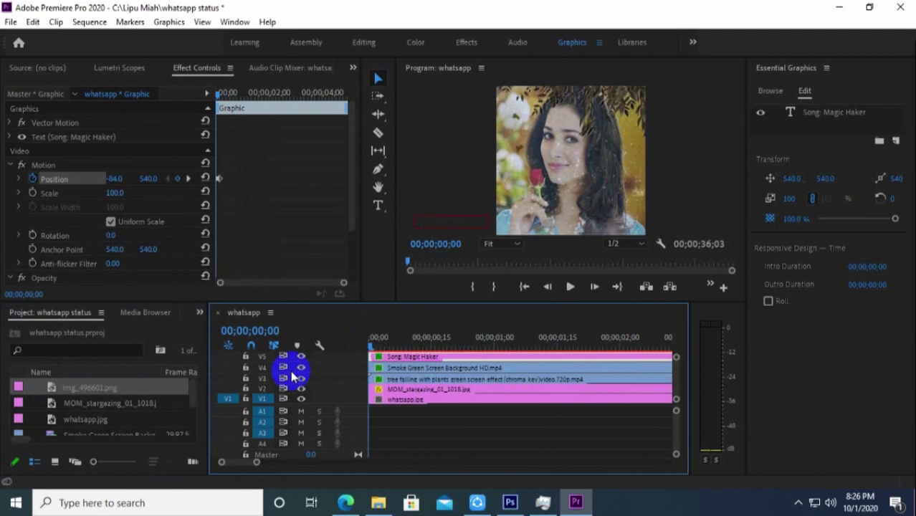
# Step: Place img_496601.png on track V5 directly after the song title clip and select it
pyautogui.press('space')
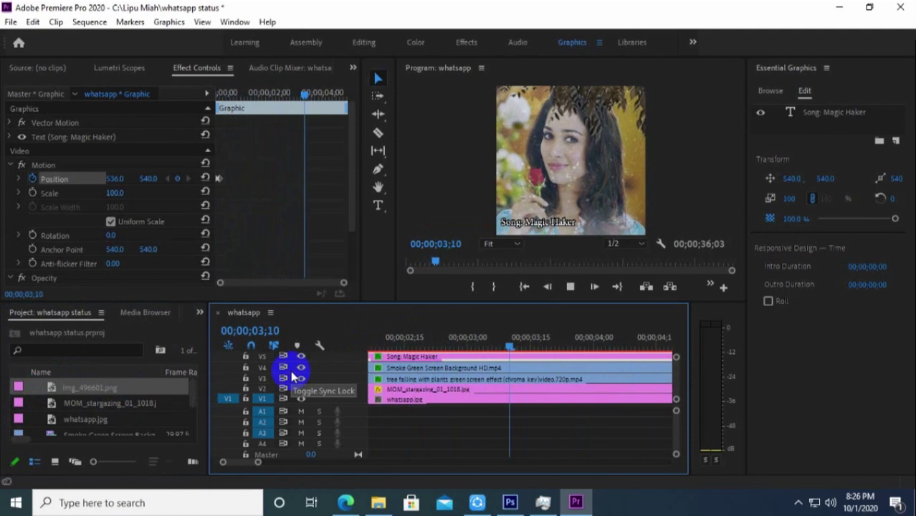
pyautogui.press('space')
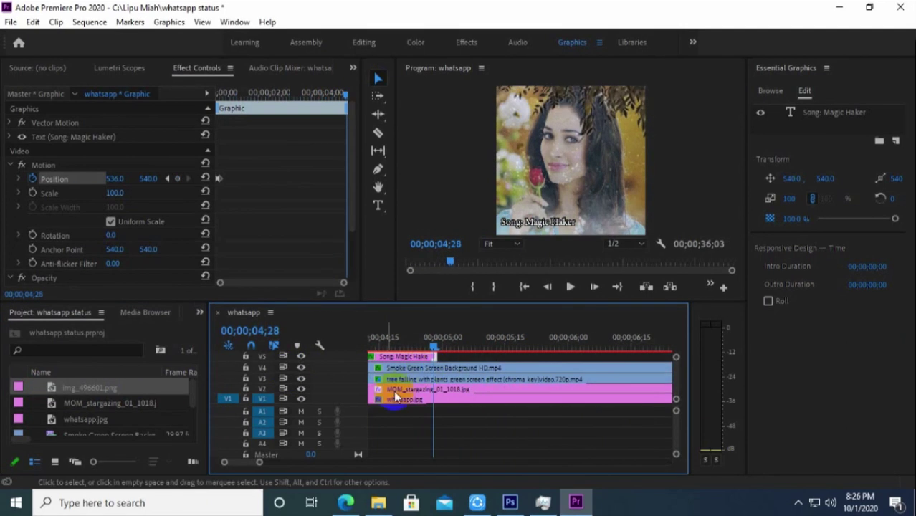
pyautogui.moveTo(435, 351); pyautogui.dragTo(445, 356)
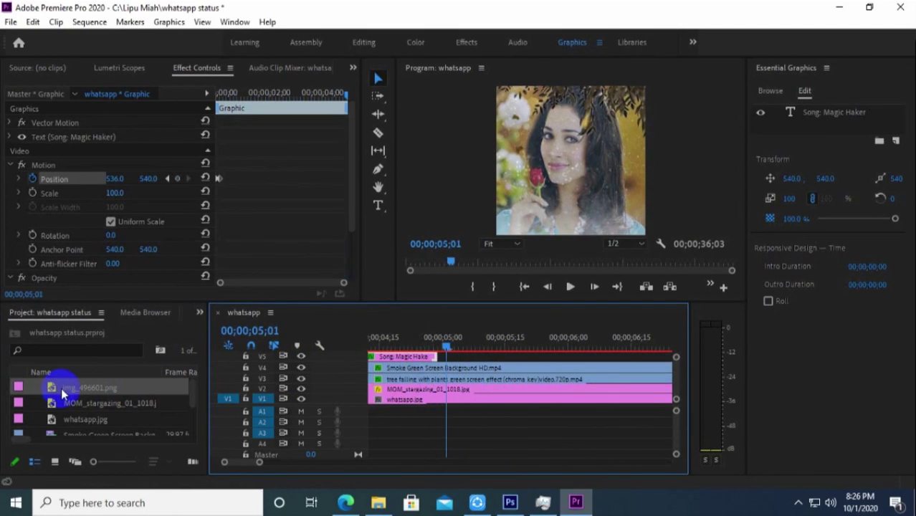
pyautogui.moveTo(58, 387); pyautogui.dragTo(463, 348)
pyautogui.click(473, 357)
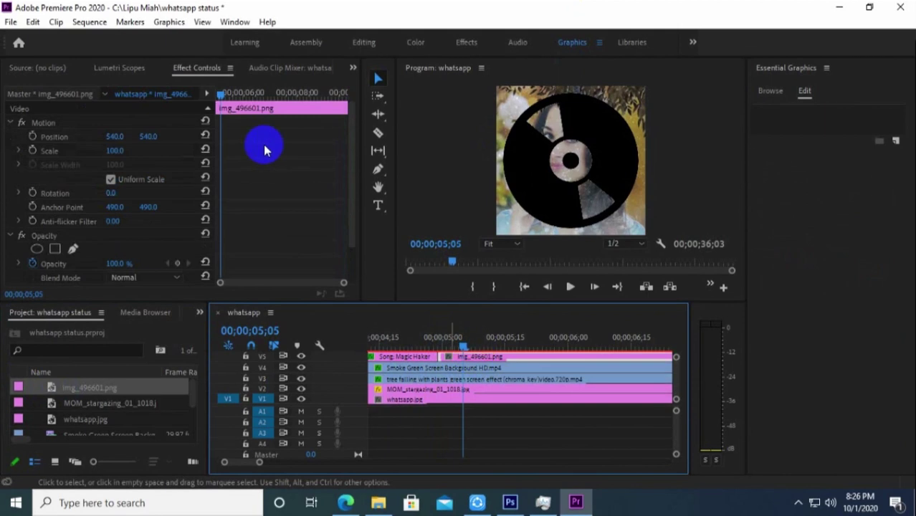
# Step: Scale the disc icon to 25.0 and position it at 872.0, 914.0 in the picture's lower-right corner
pyautogui.moveTo(115, 154); pyautogui.dragTo(409, 201)
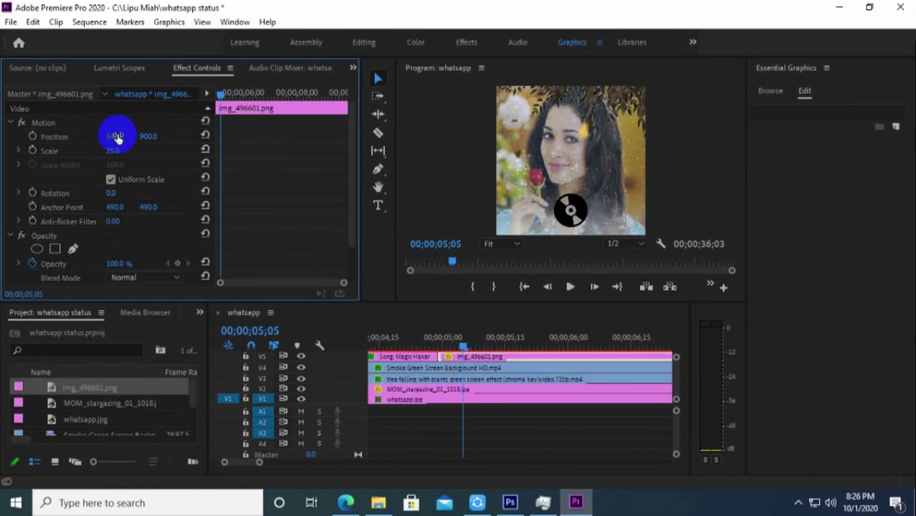
pyautogui.moveTo(119, 135); pyautogui.dragTo(338, 167)
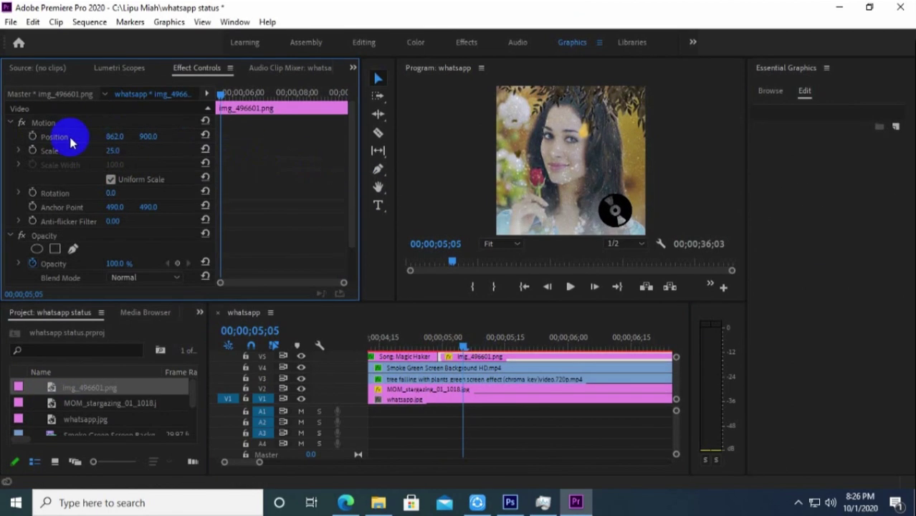
pyautogui.moveTo(115, 136)
pyautogui.mouseDown()
pyautogui.moveTo(145, 145)
pyautogui.moveTo(123, 142)
pyautogui.mouseUp()
pyautogui.click(154, 141)
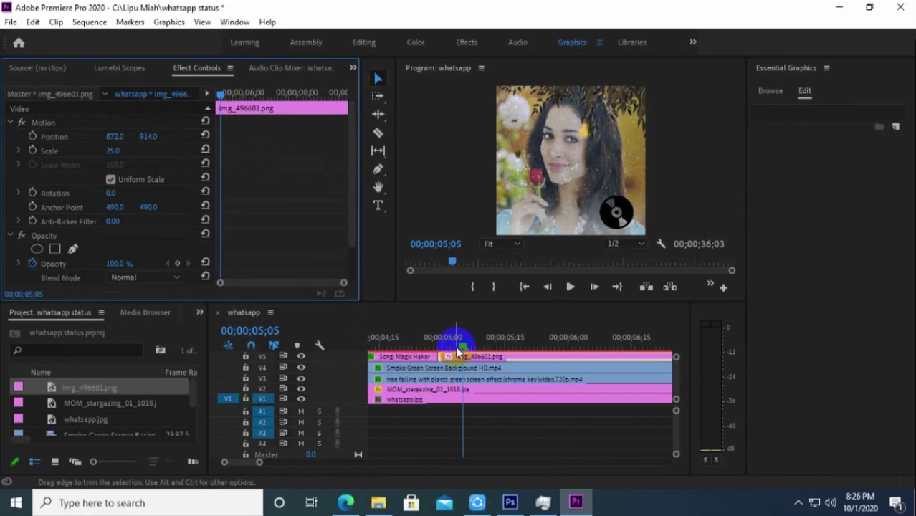
# Step: Set the disc icon's opacity to 53.0% at 00;00;05;00 and shift its horizontal position to 905.0
pyautogui.moveTo(467, 338); pyautogui.dragTo(443, 351)
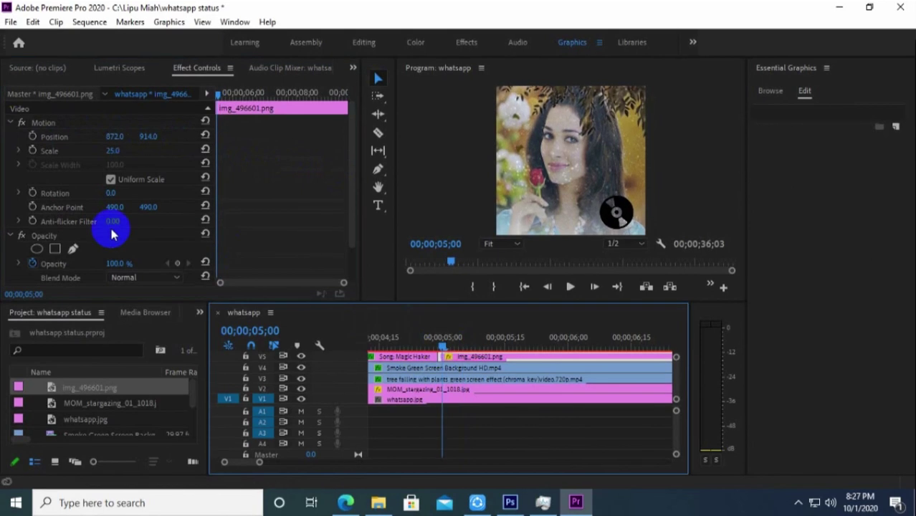
pyautogui.moveTo(120, 268); pyautogui.dragTo(86, 273)
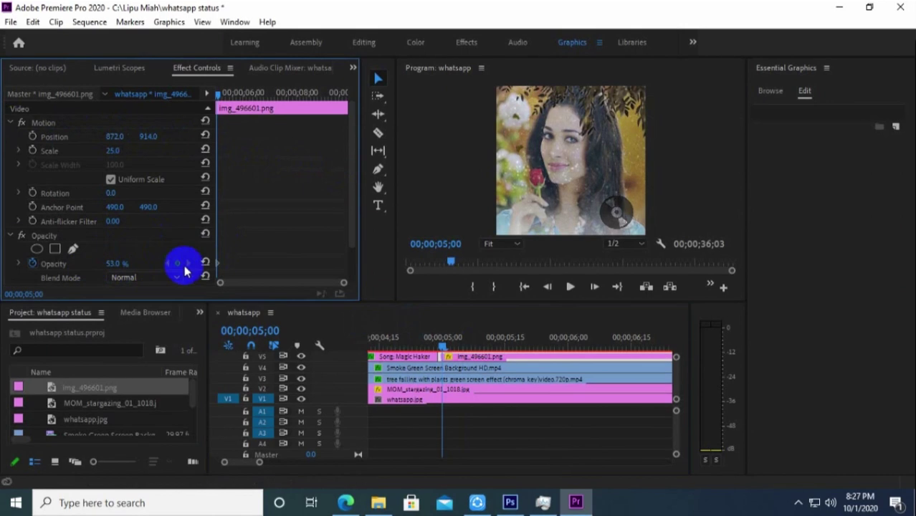
pyautogui.click(115, 136)
pyautogui.moveTo(115, 138); pyautogui.dragTo(135, 139)
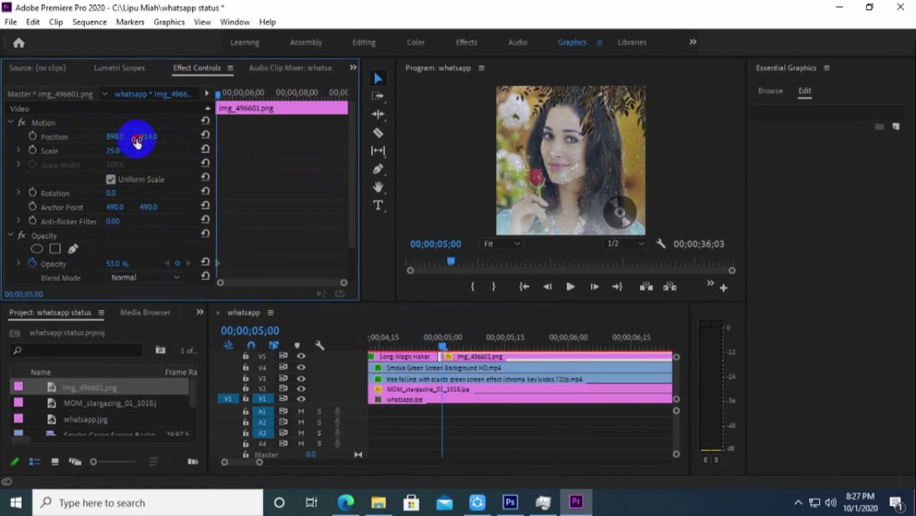
# Step: Keyframe the disc icon's rotation from 0.0 at 00;00;05;00 to 244.0° at 00;00;09;21
pyautogui.click(32, 194)
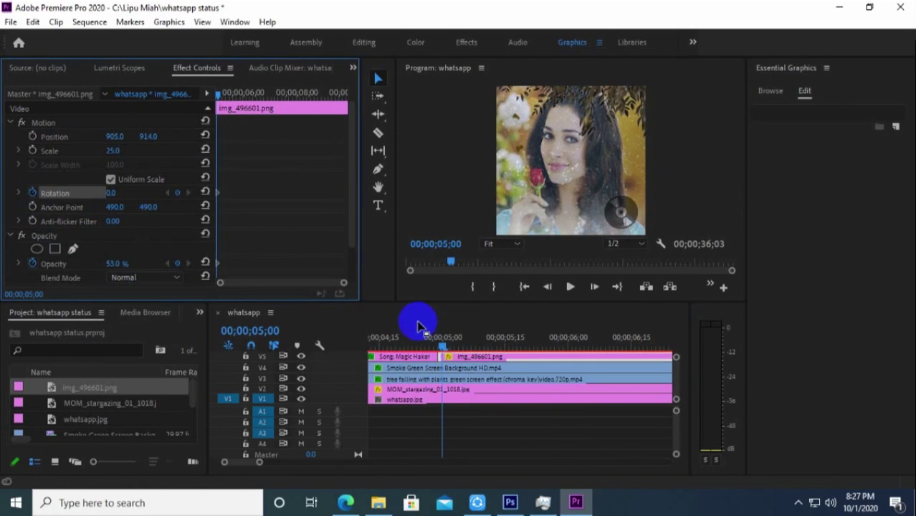
pyautogui.moveTo(260, 462); pyautogui.dragTo(329, 461)
pyautogui.moveTo(431, 346); pyautogui.dragTo(487, 349)
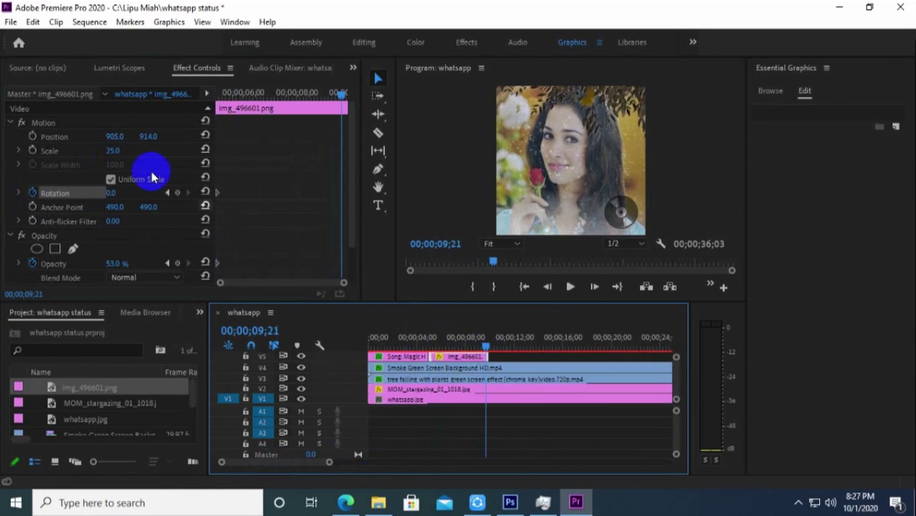
pyautogui.click(112, 194)
pyautogui.moveTo(112, 194); pyautogui.dragTo(266, 221)
# Step: Play the sequence to review the disc icon's spinning animation
pyautogui.press('Home')
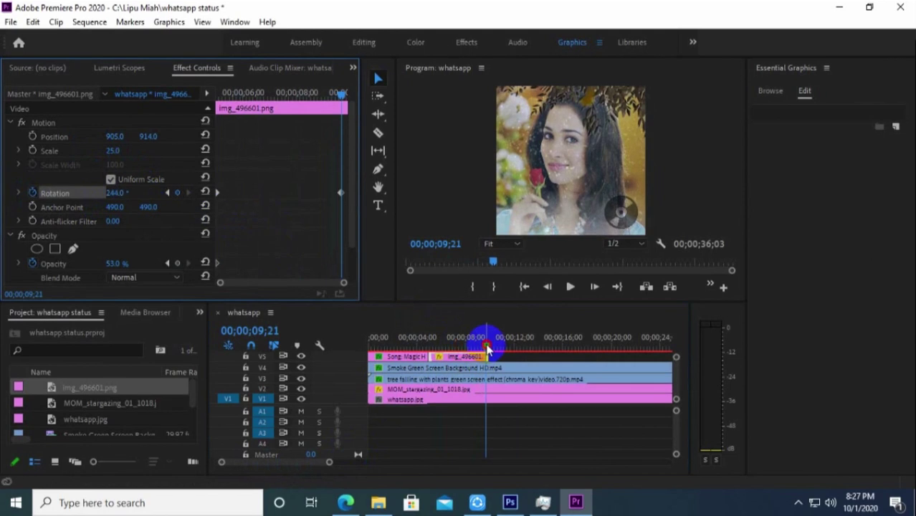
pyautogui.click(301, 337)
pyautogui.press('space')
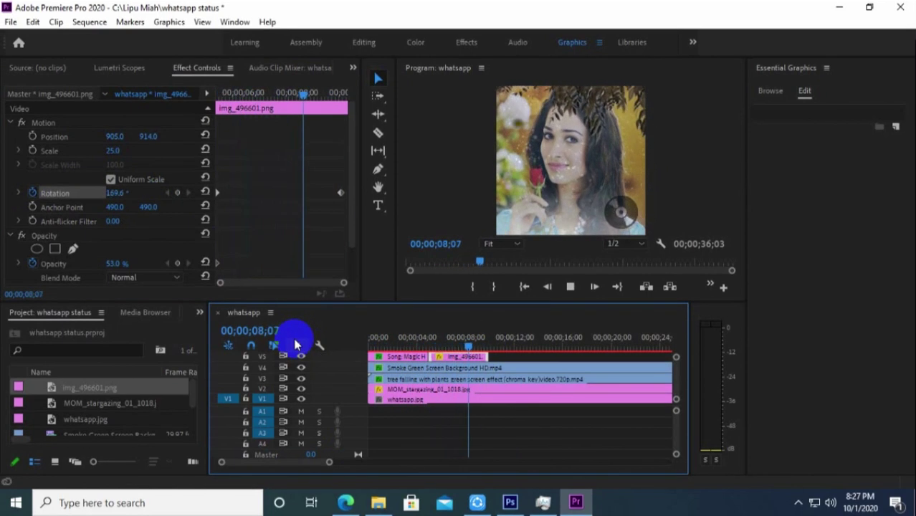
pyautogui.press('space')
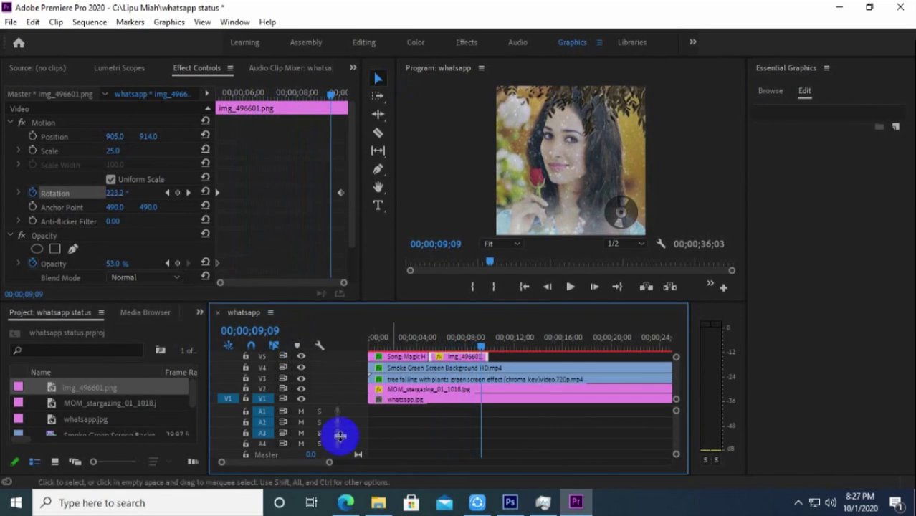
# Step: Extend the disc icon clip to the end of the other layers and keyframe its rotation to 1x171.0° at 00;00;33;25
pyautogui.moveTo(328, 462); pyautogui.dragTo(399, 479)
pyautogui.click(402, 356)
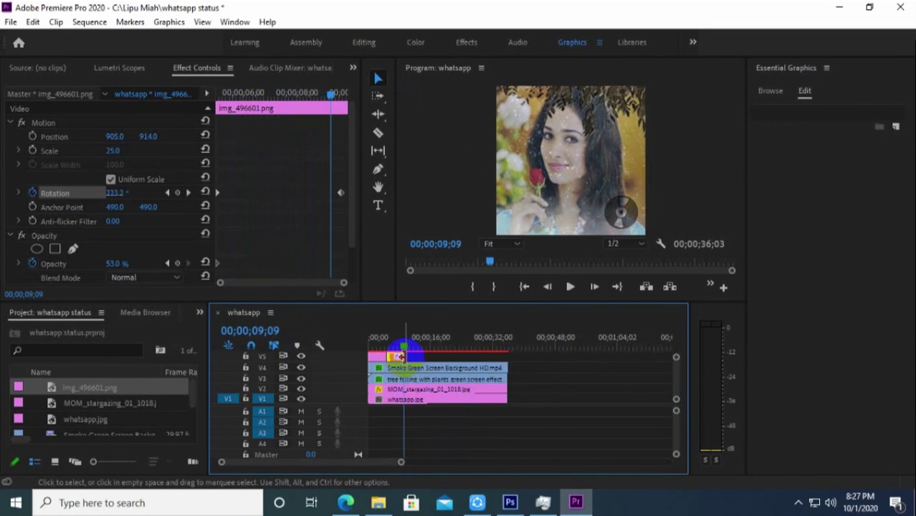
pyautogui.moveTo(405, 356); pyautogui.dragTo(507, 357)
pyautogui.moveTo(405, 347); pyautogui.dragTo(501, 358)
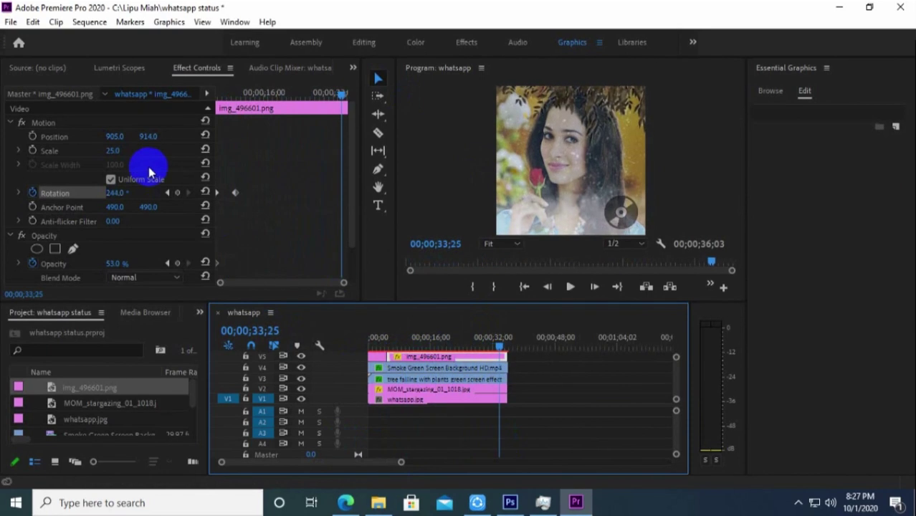
pyautogui.moveTo(119, 193); pyautogui.dragTo(310, 238)
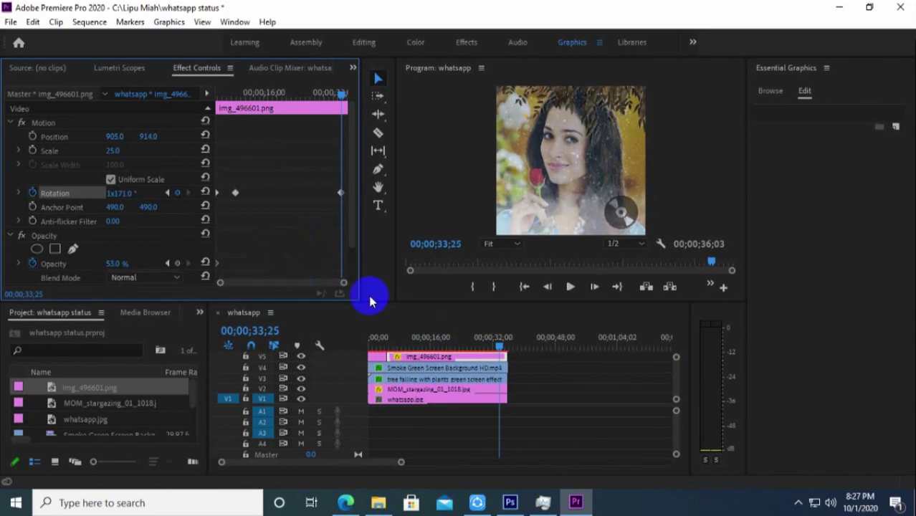
# Step: Play the sequence from the start to review the disc icon spinning across its extended duration
pyautogui.moveTo(494, 338); pyautogui.dragTo(337, 342)
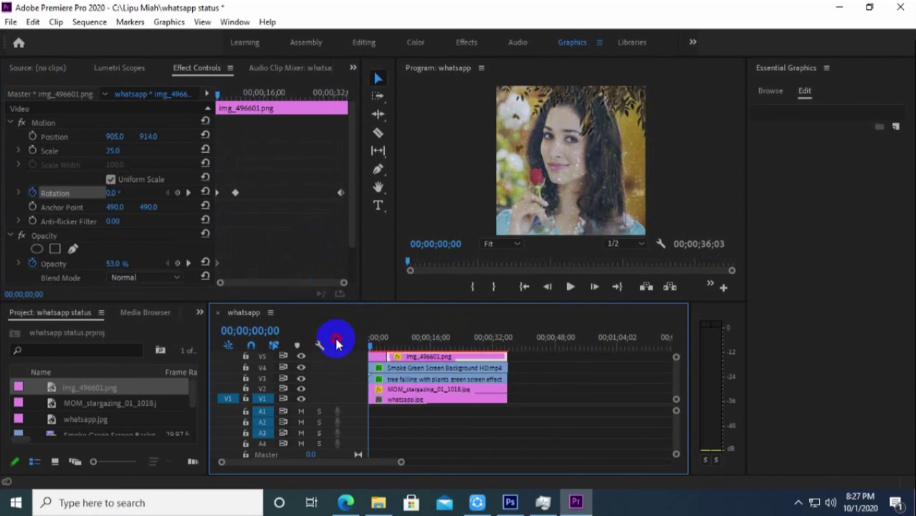
pyautogui.press('space')
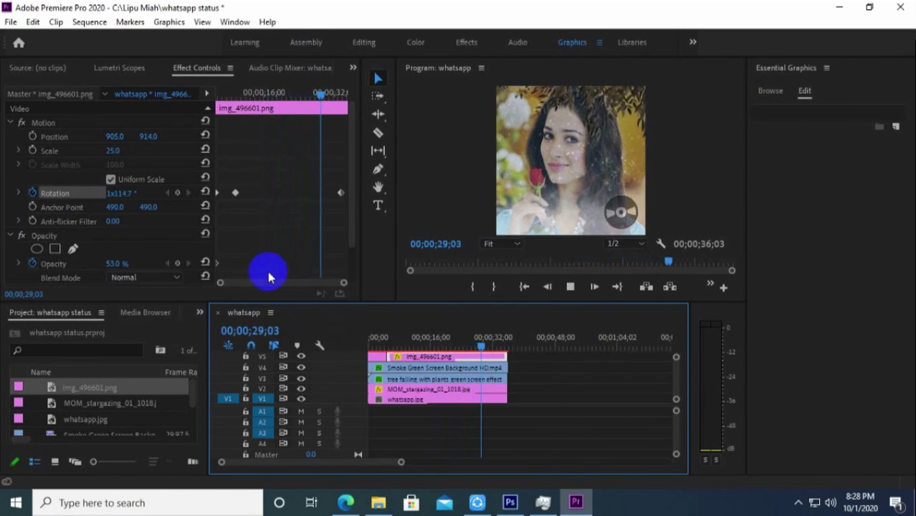
pyautogui.press('space')
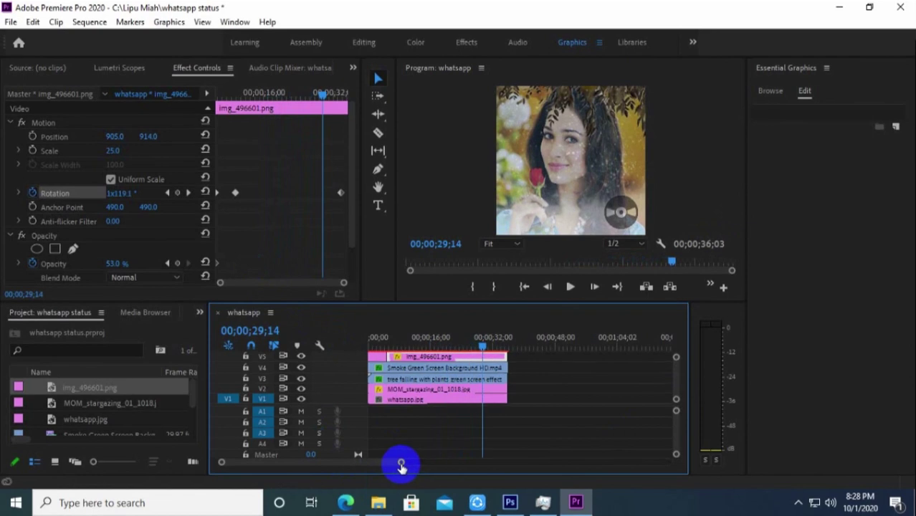
# Step: Save the project and render the range spanning all the selected timeline clips from In to Out
pyautogui.moveTo(401, 462); pyautogui.dragTo(433, 462)
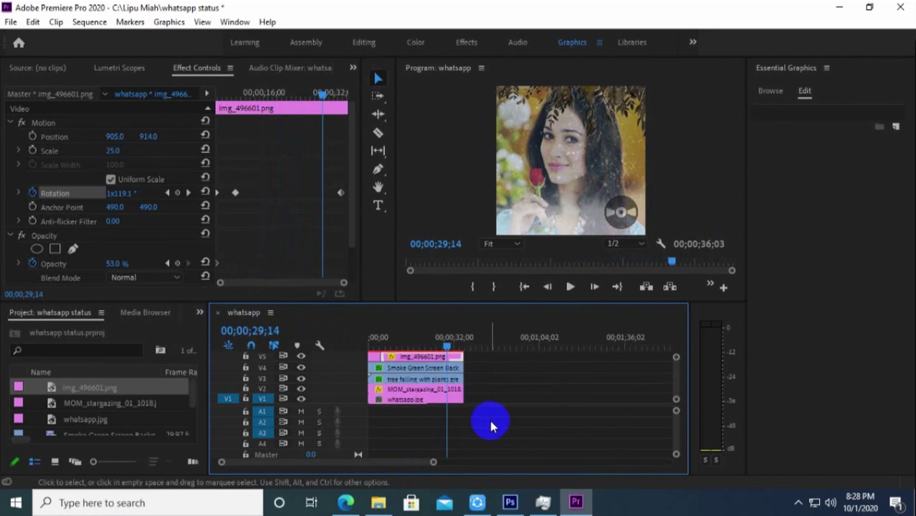
pyautogui.moveTo(490, 422); pyautogui.dragTo(342, 361)
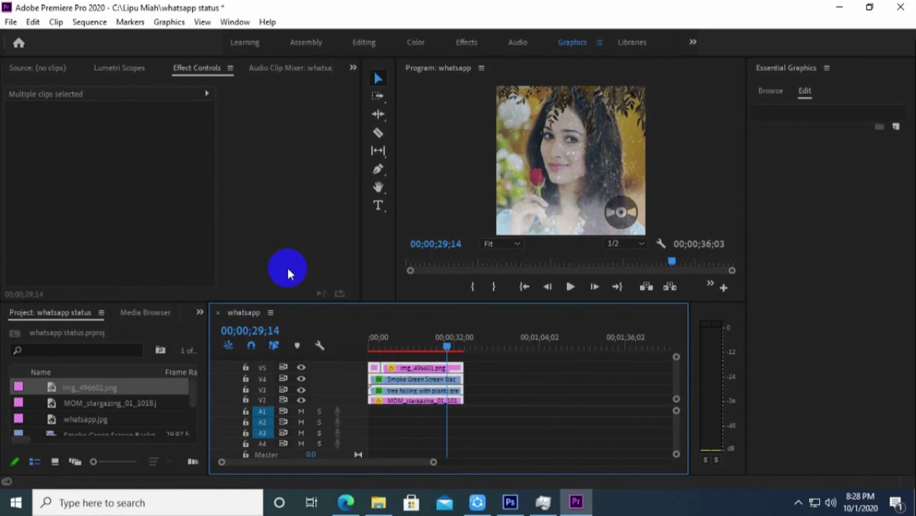
pyautogui.hotkey('ctrl', 's')
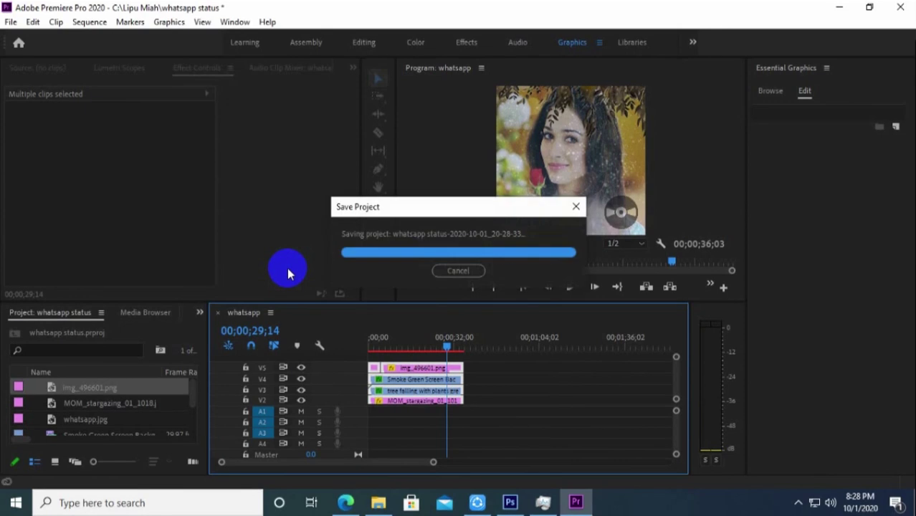
pyautogui.click(89, 22)
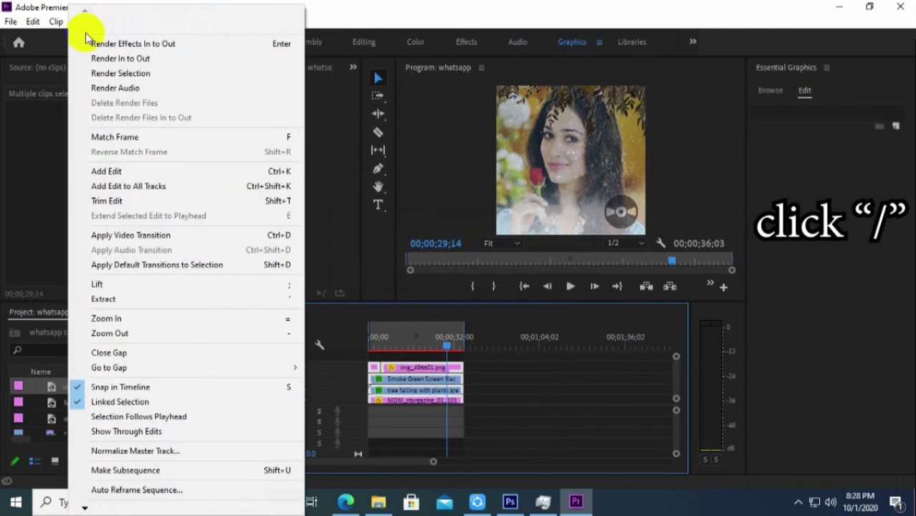
pyautogui.click(111, 58)
pyautogui.click(459, 269)
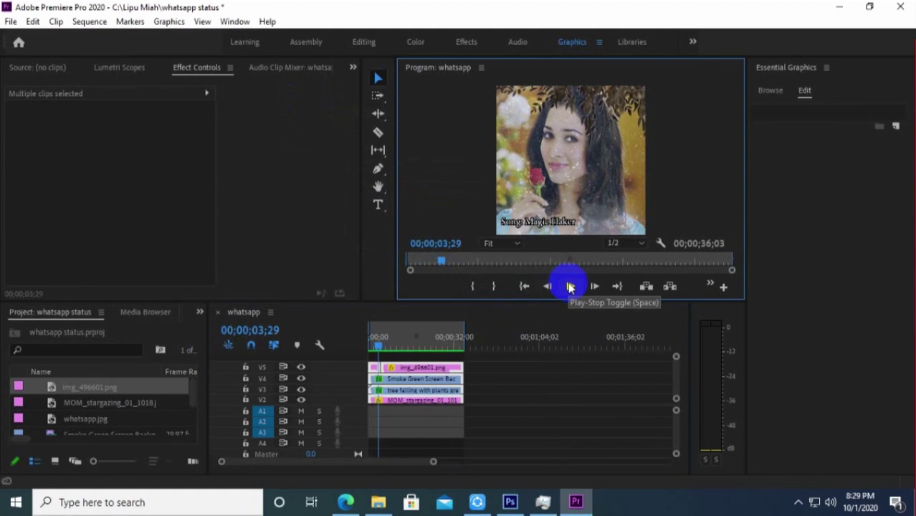
# Step: Export the sequence as whatsapp.mp4 in H.264 format
pyautogui.hotkey('ctrl', 'm')
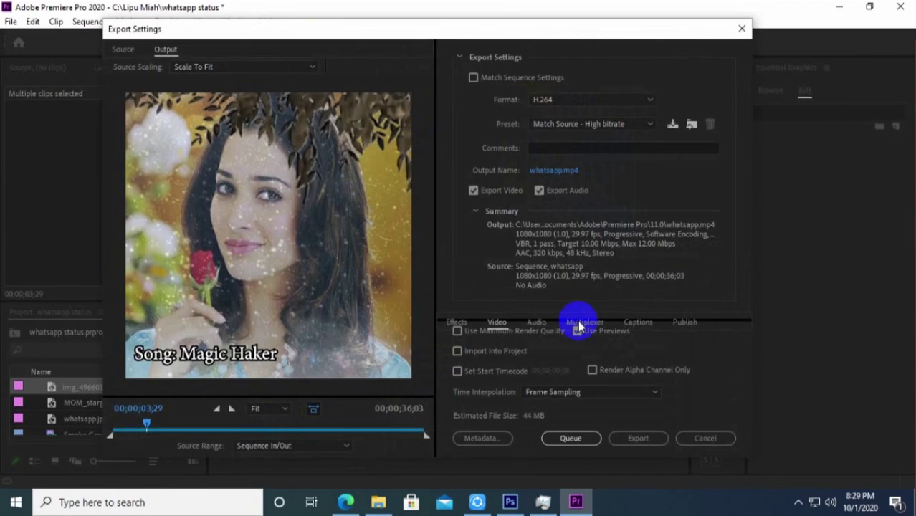
pyautogui.click(553, 104)
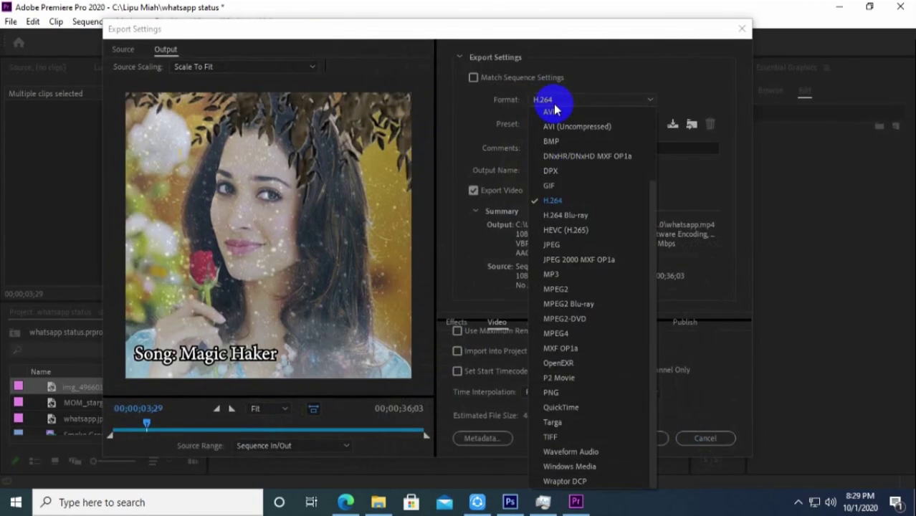
pyautogui.click(562, 205)
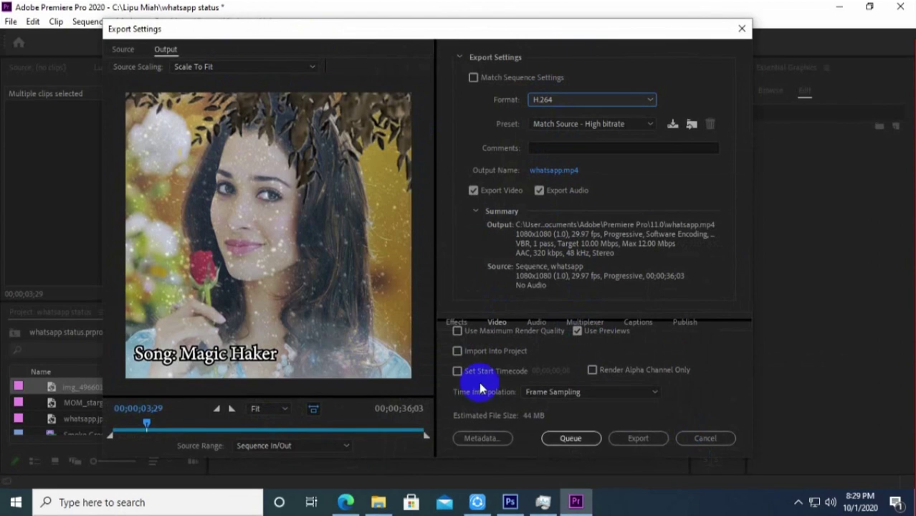
pyautogui.click(628, 440)
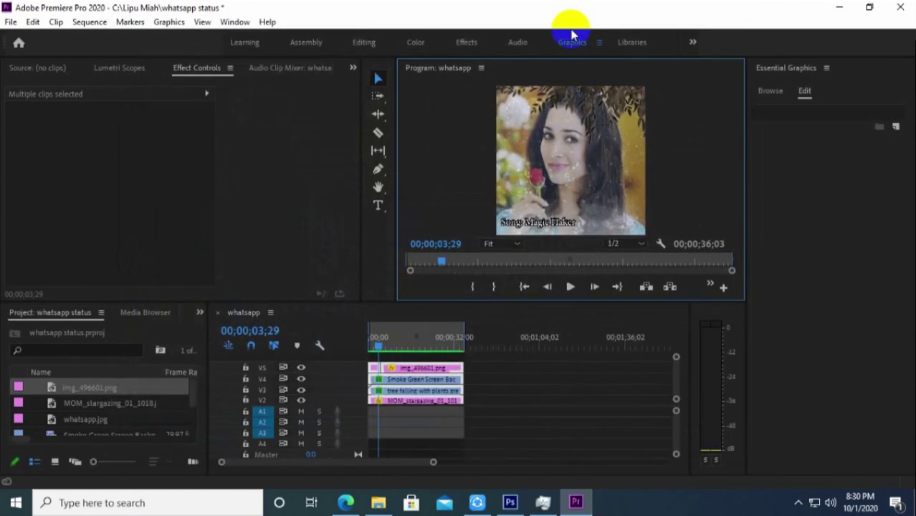
# Step: Switch to File Explorer and play the exported whatsapp video from the Premiere Pro 11.0 folder to check it
pyautogui.click(839, 7)
pyautogui.click(378, 502)
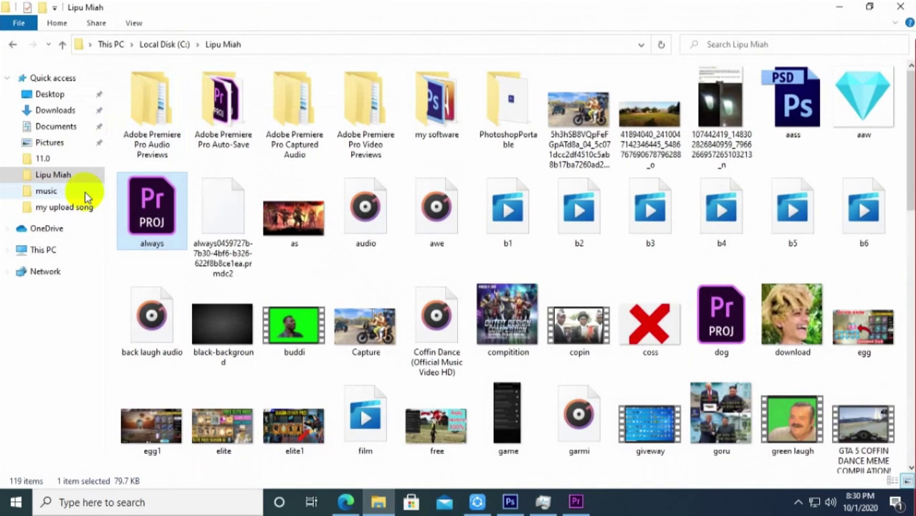
pyautogui.click(54, 161)
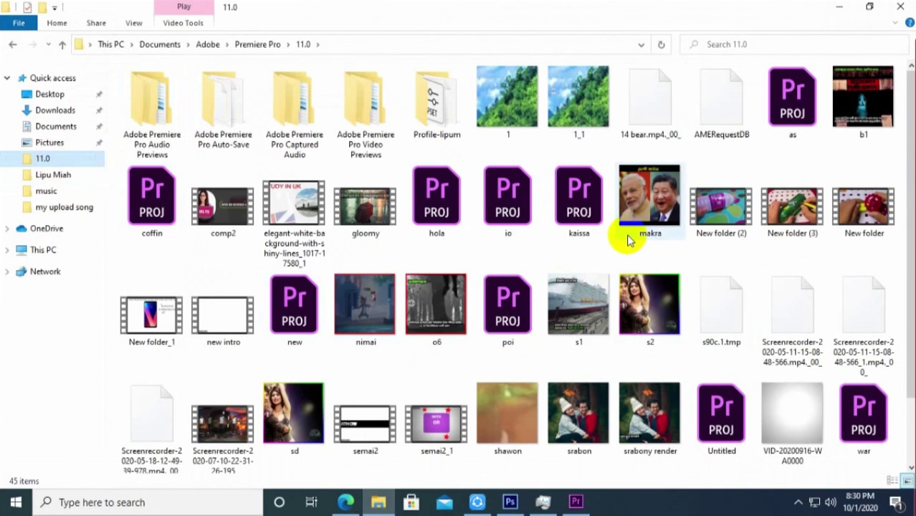
pyautogui.scroll(-1, 480, 297)
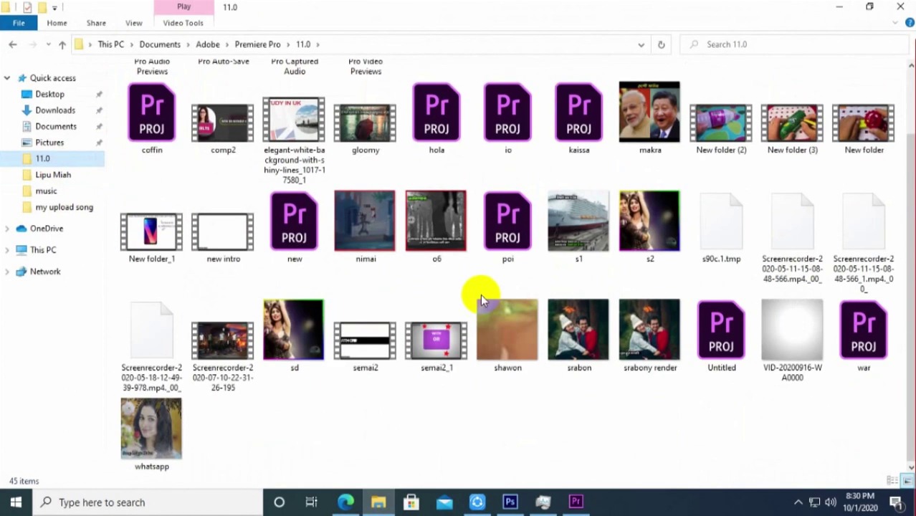
pyautogui.doubleClick(163, 403)
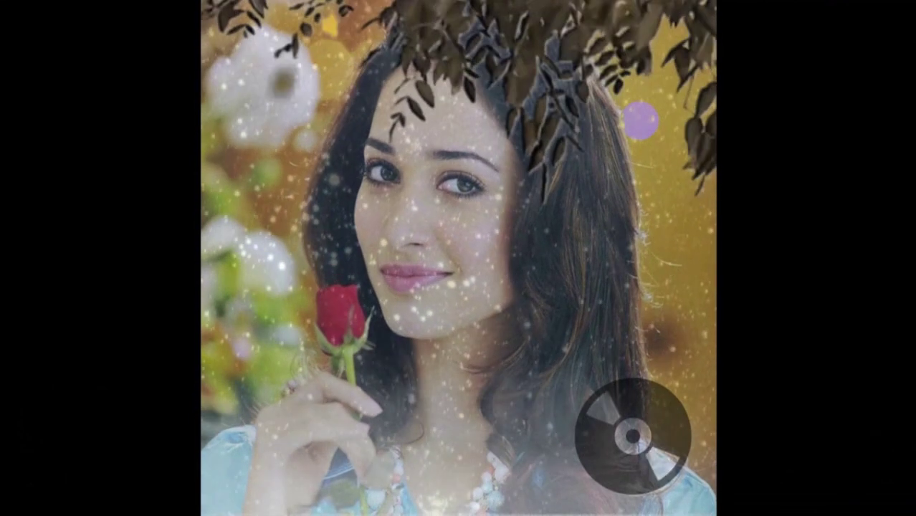
pyautogui.moveTo(629, 117)
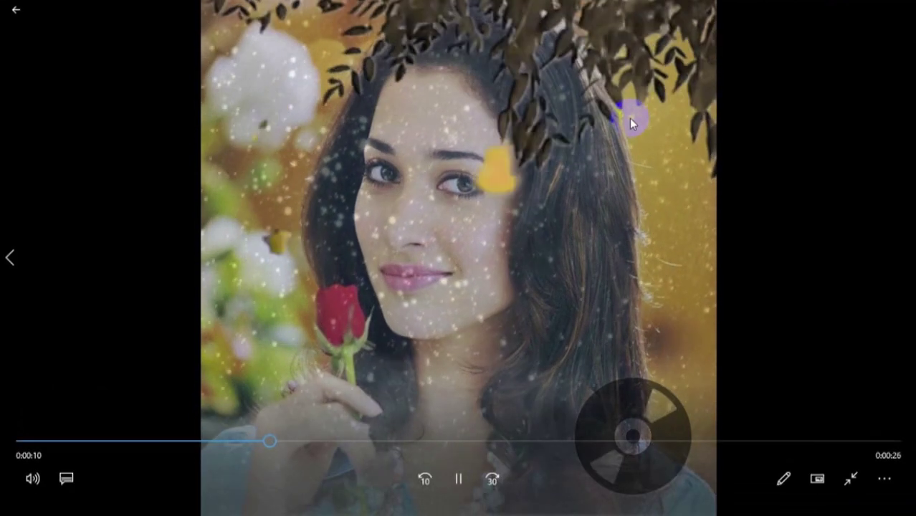